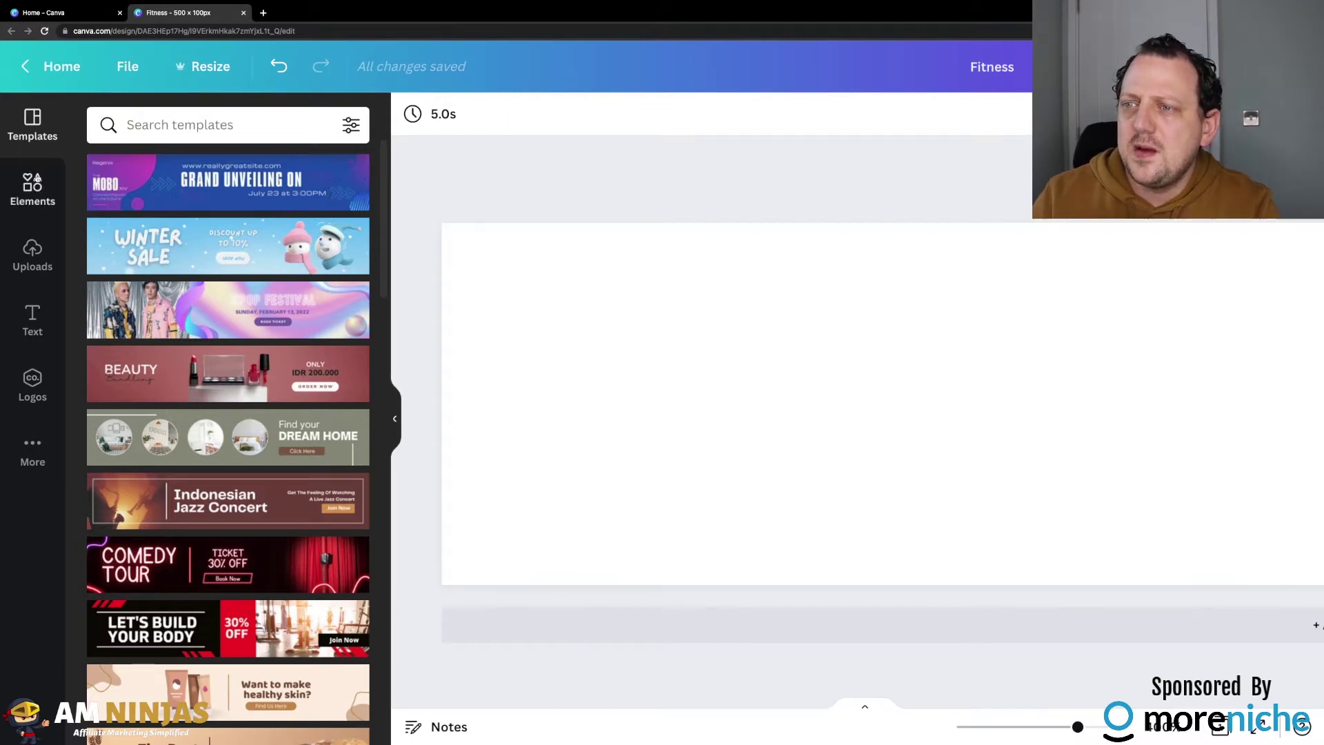
- Open the Elements library and browse the Fitness graphics for a suitable logo illustration
left_click(32, 190)
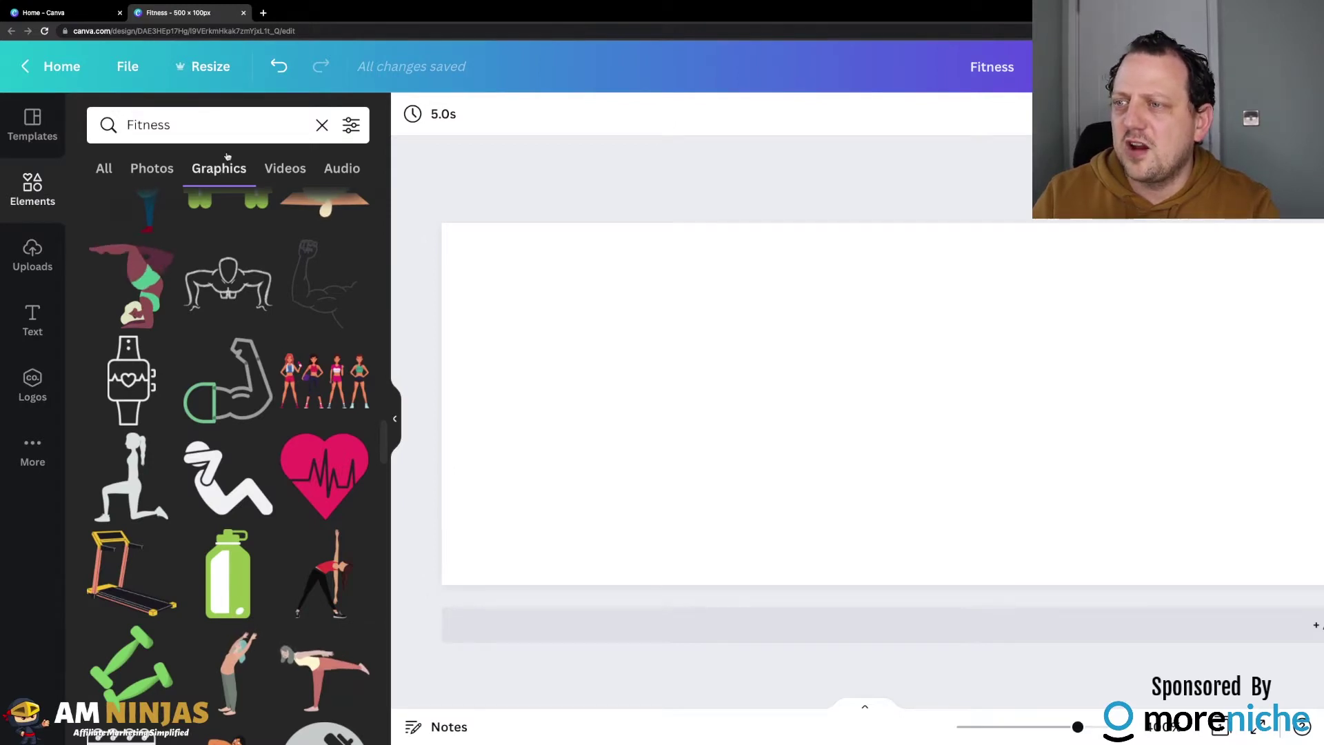
scroll(247, 278, "down", 10)
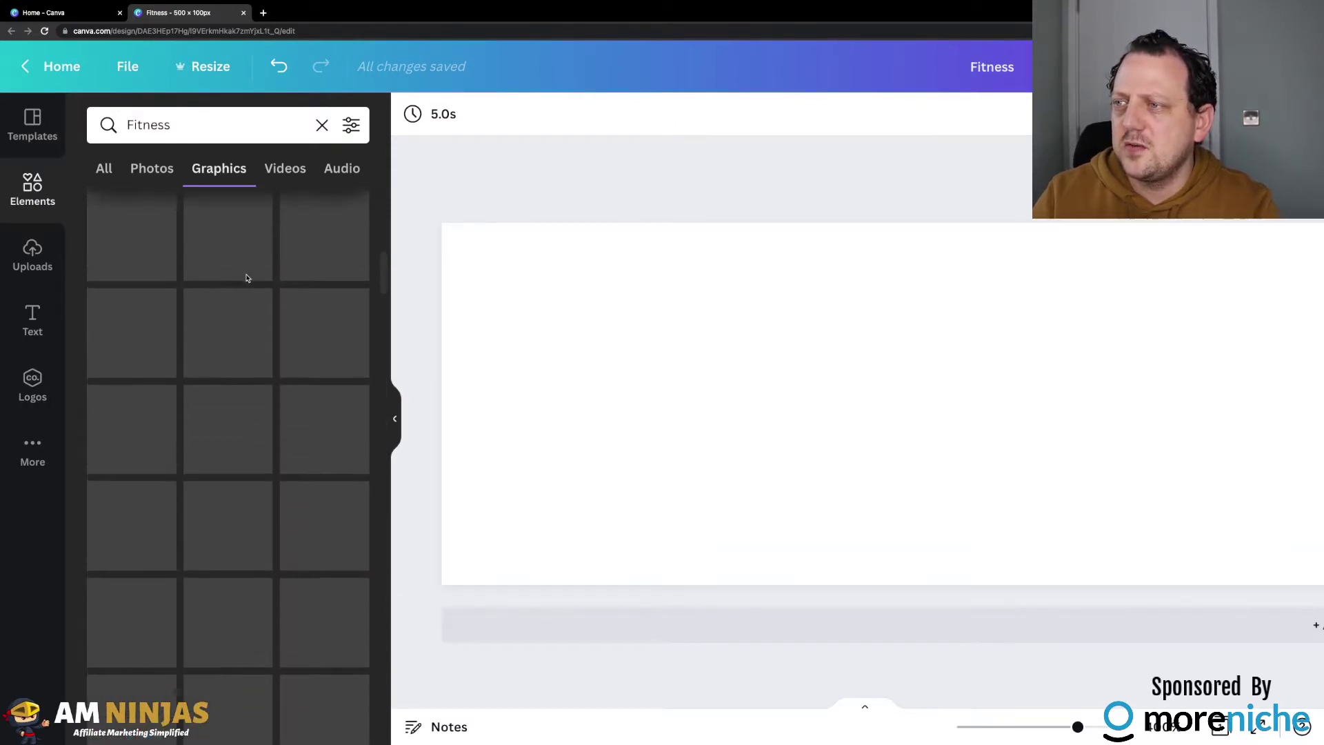
scroll(247, 278, "up", 10)
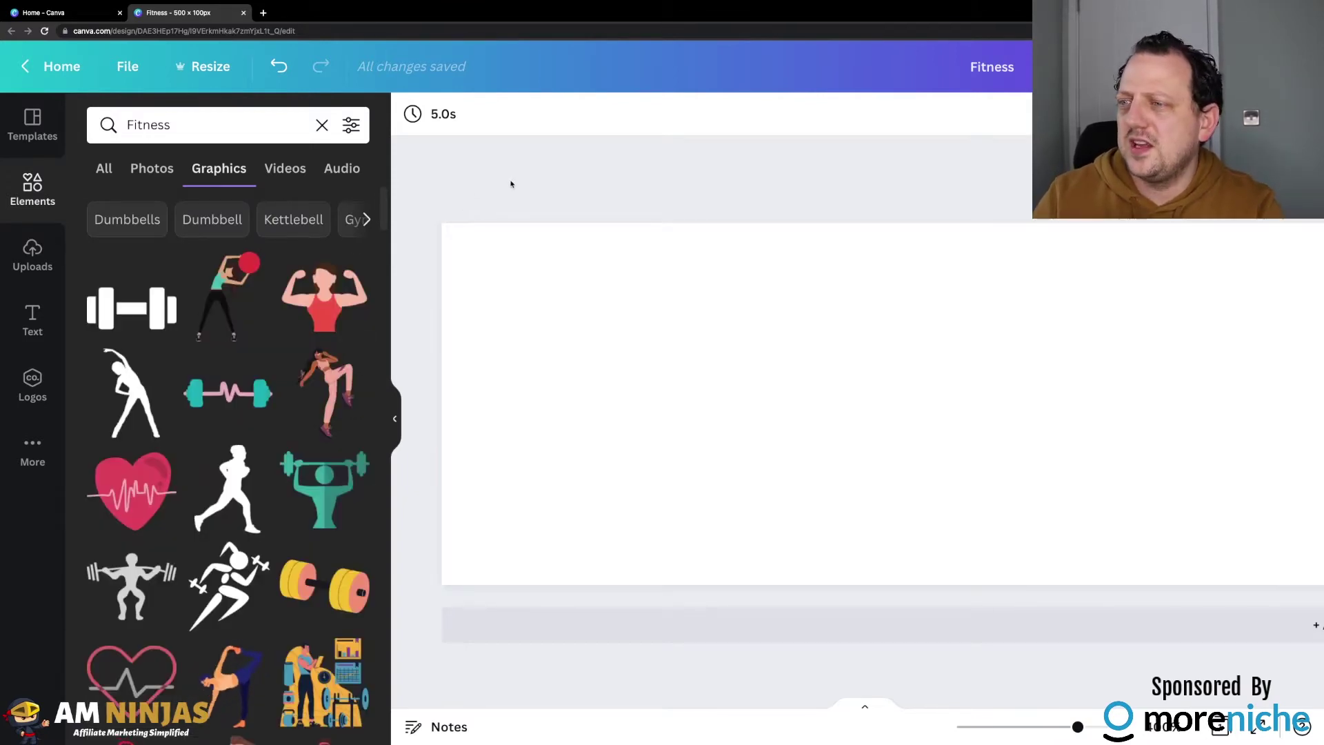
mouse_move(259, 280)
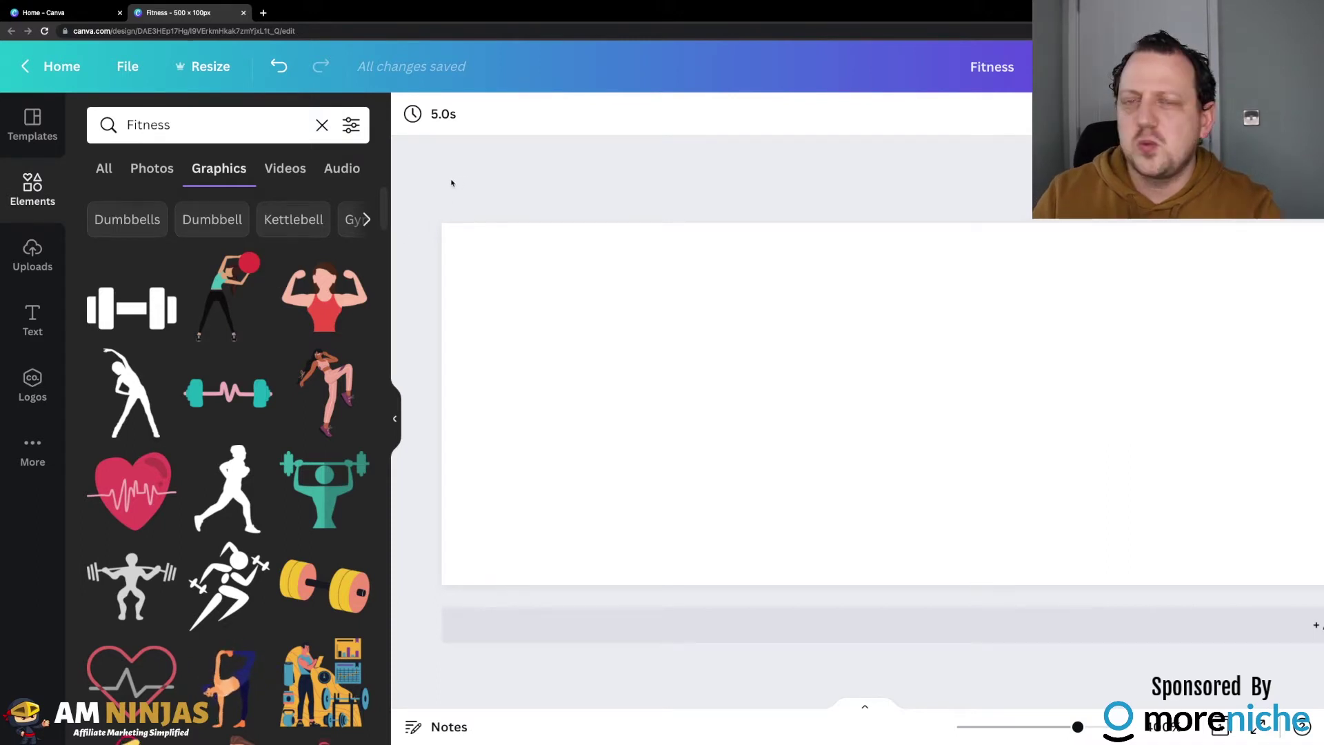
mouse_move(250, 398)
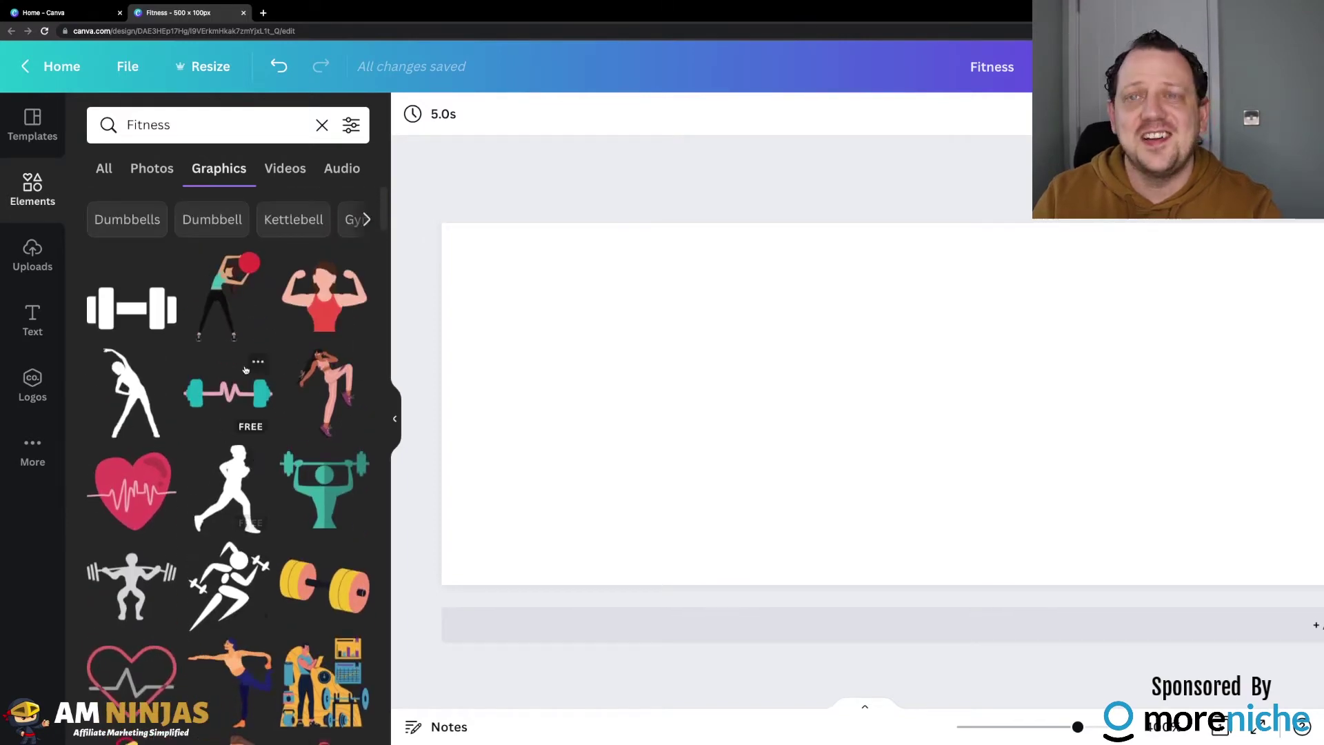
scroll(227, 483, "down", 4)
scroll(235, 488, "down", 2)
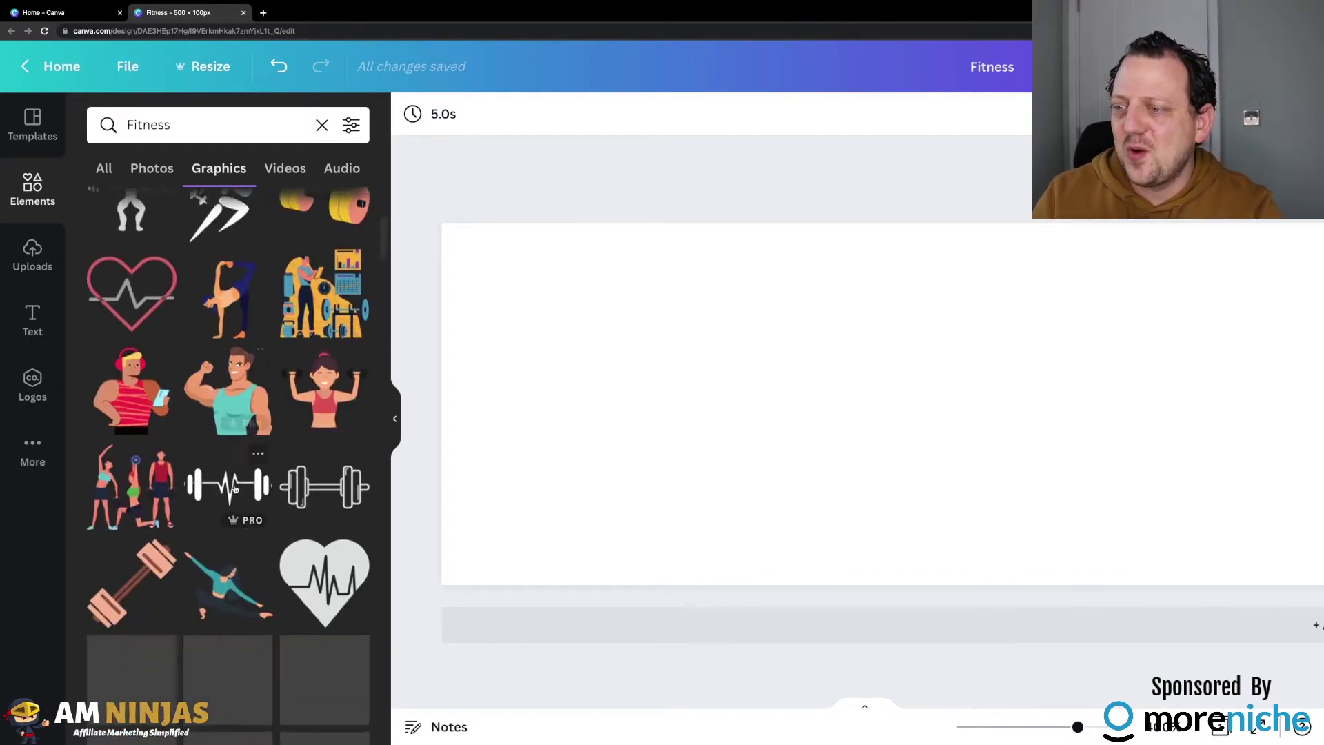
scroll(231, 398, "down", 1)
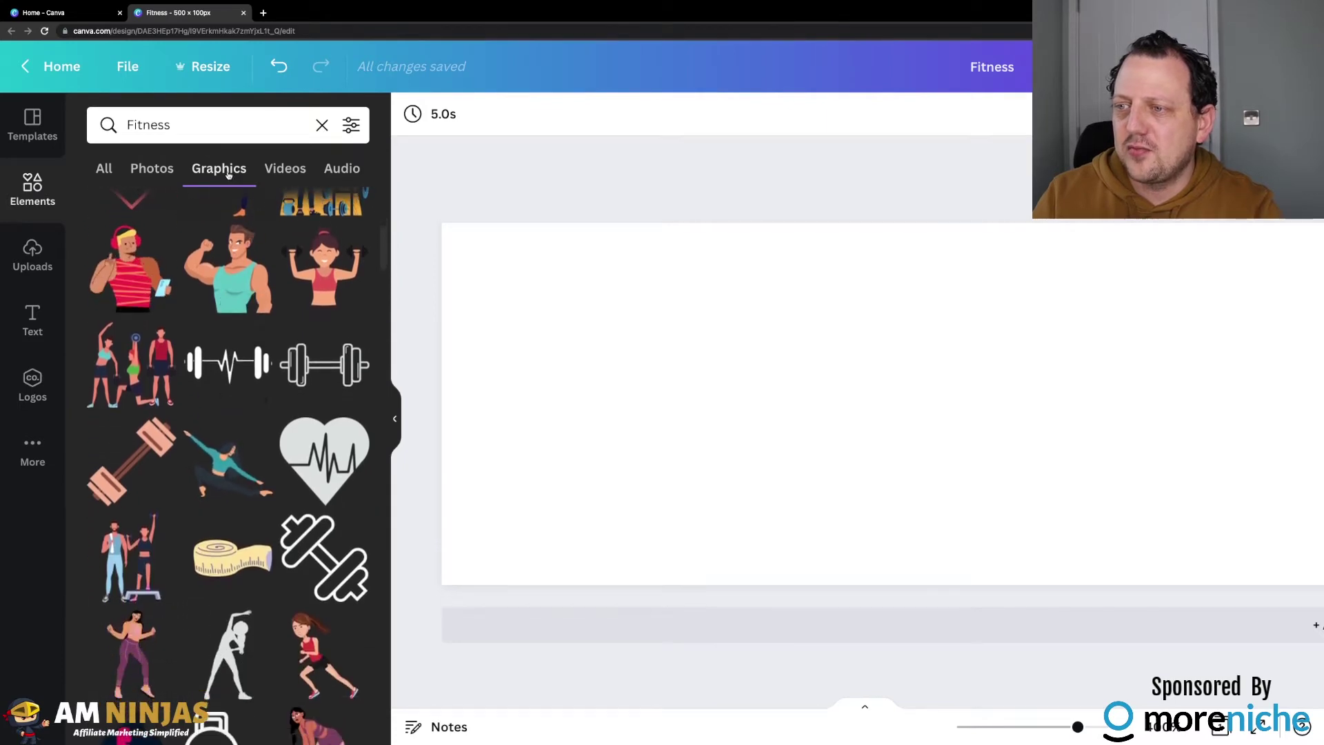
scroll(233, 358, "down", 3)
scroll(237, 280, "up", 8)
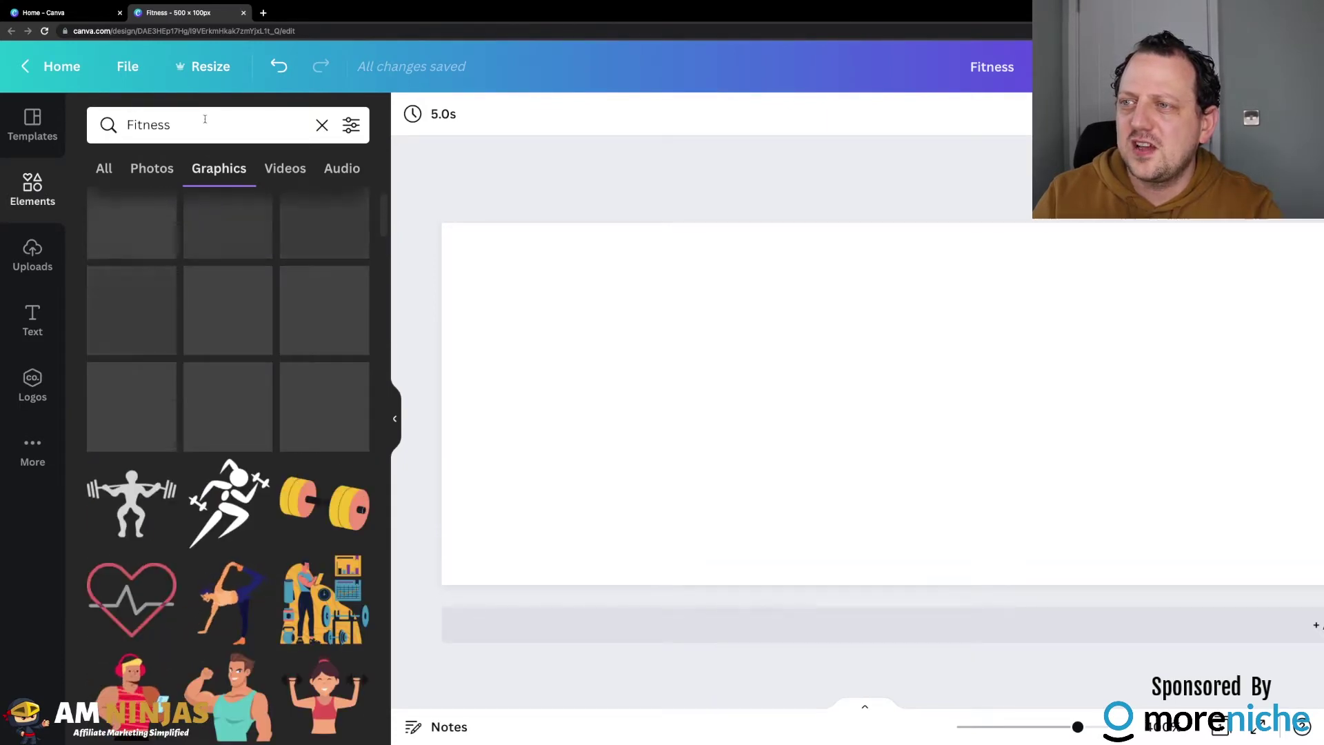
scroll(248, 359, "down", 1)
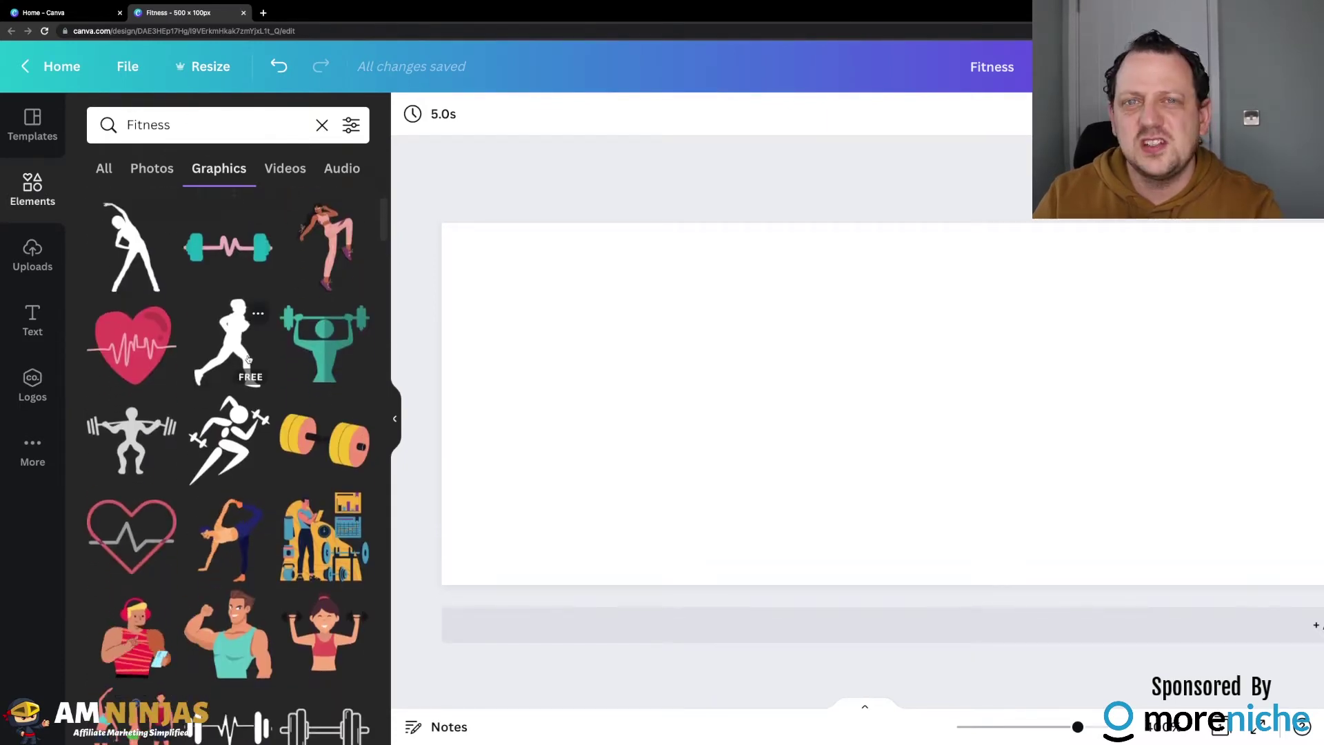
scroll(259, 386, "down", 4)
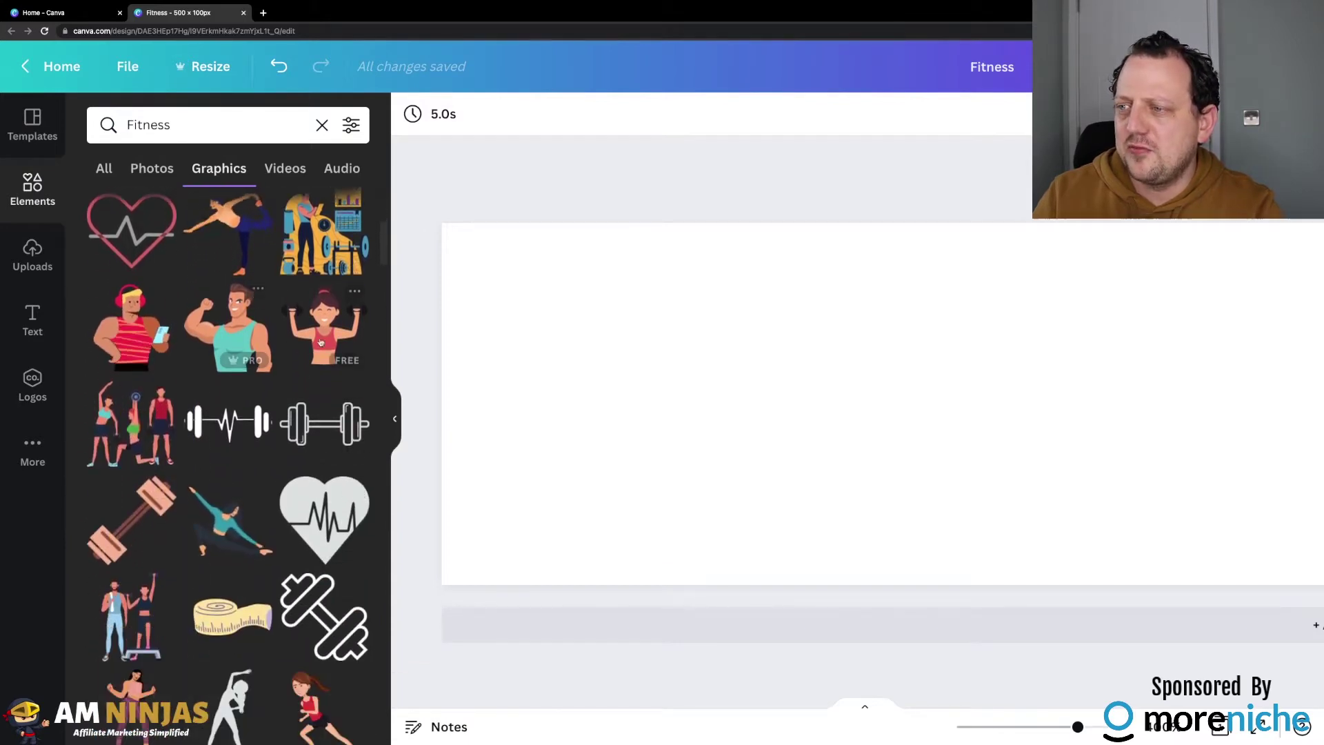
scroll(269, 400, "down", 5)
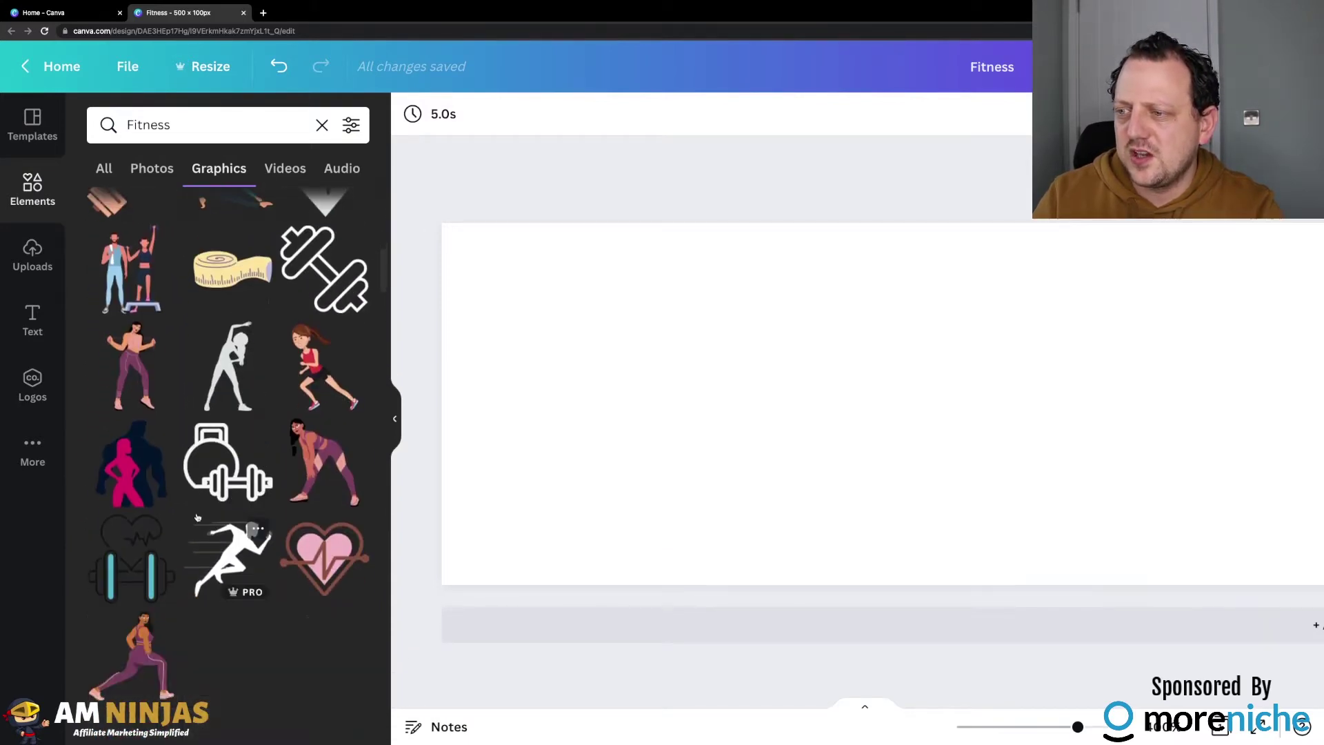
scroll(242, 448, "down", 6)
scroll(198, 517, "down", 4)
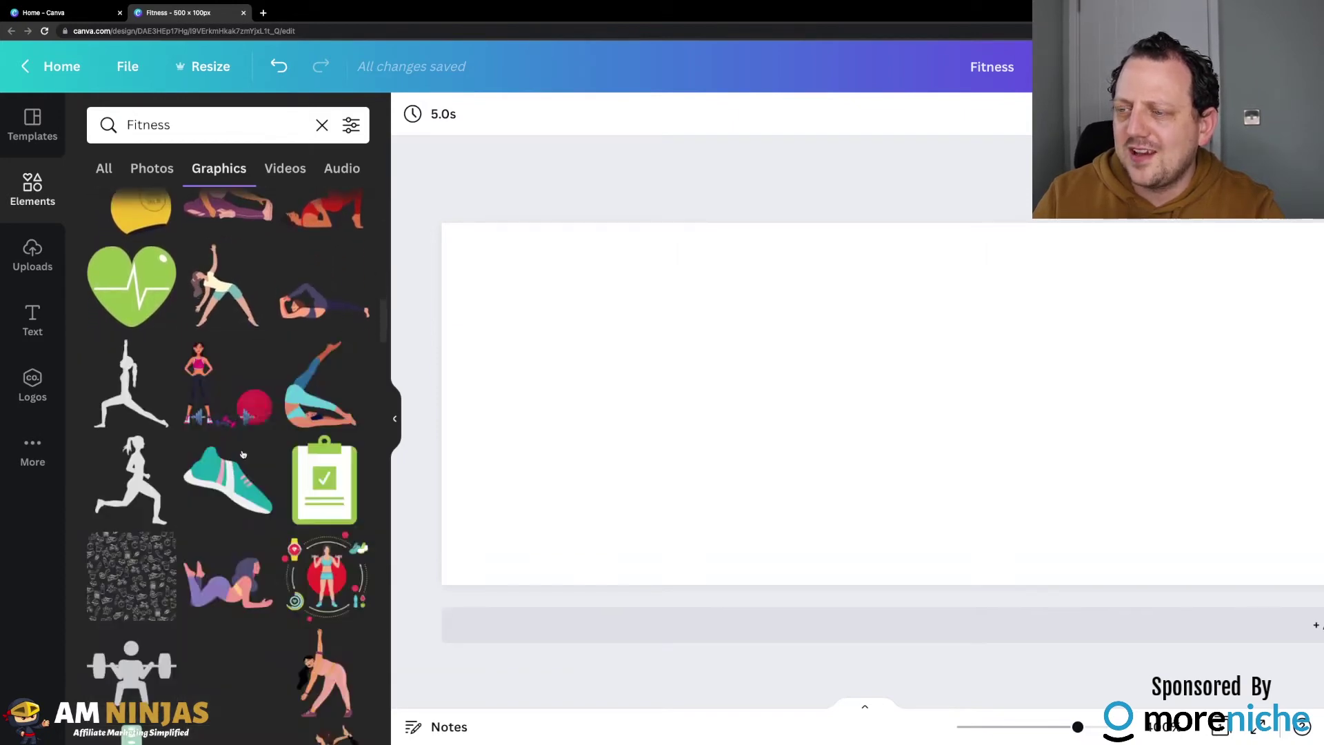
scroll(256, 352, "down", 3)
- Add the flexing man in the teal tank top, place it at the canvas's left edge and enlarge it to full height
scroll(256, 352, "up", 8)
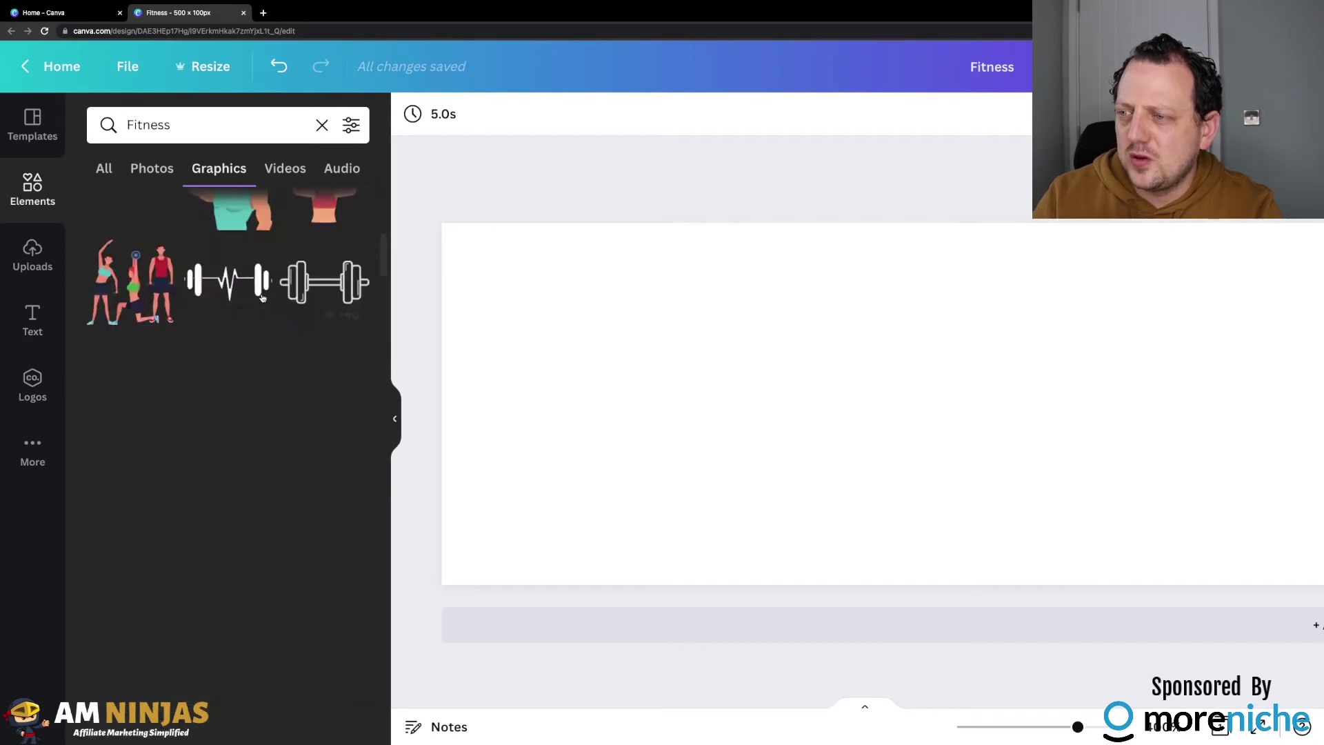
scroll(234, 310, "up", 2)
left_click(230, 297)
left_click_drag(1303, 365, 501, 271)
left_click_drag(585, 367, 757, 629)
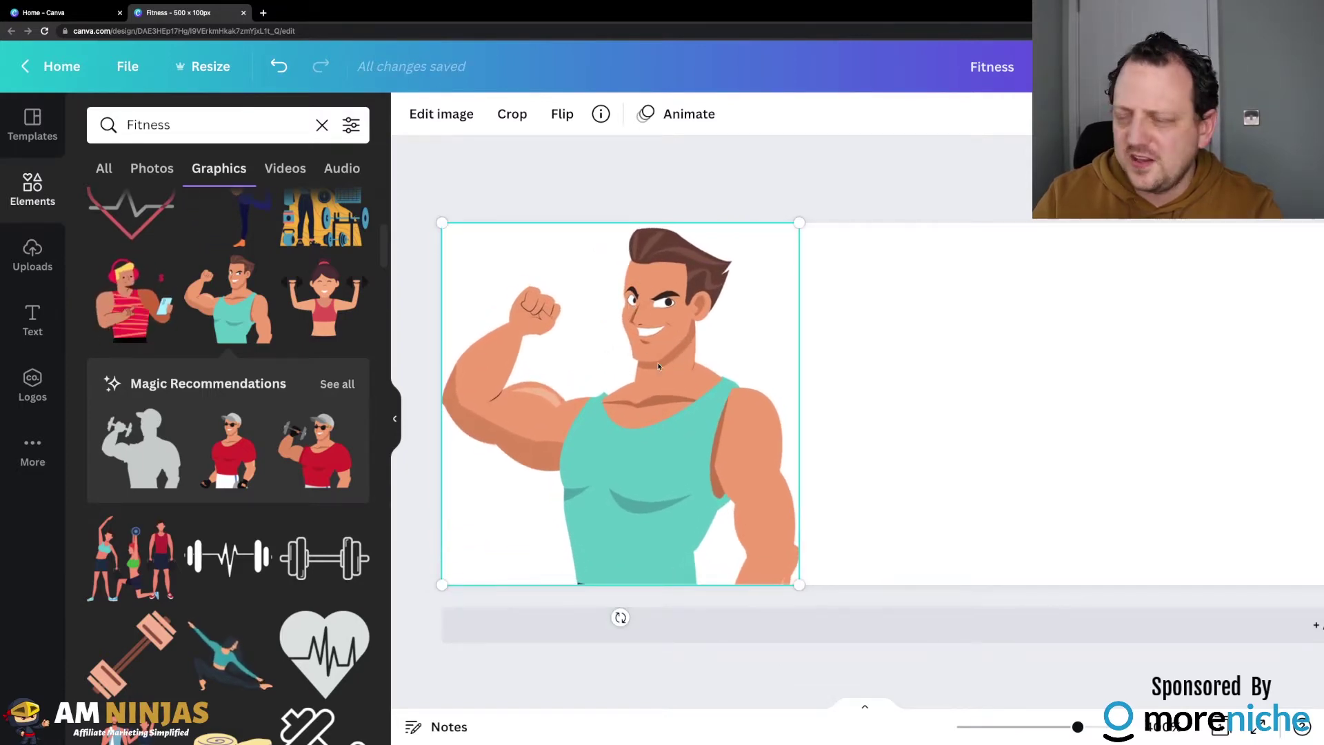
- Show all Magic Recommendations for the flexing man graphic and delete that graphic from the canvas
left_click(338, 383)
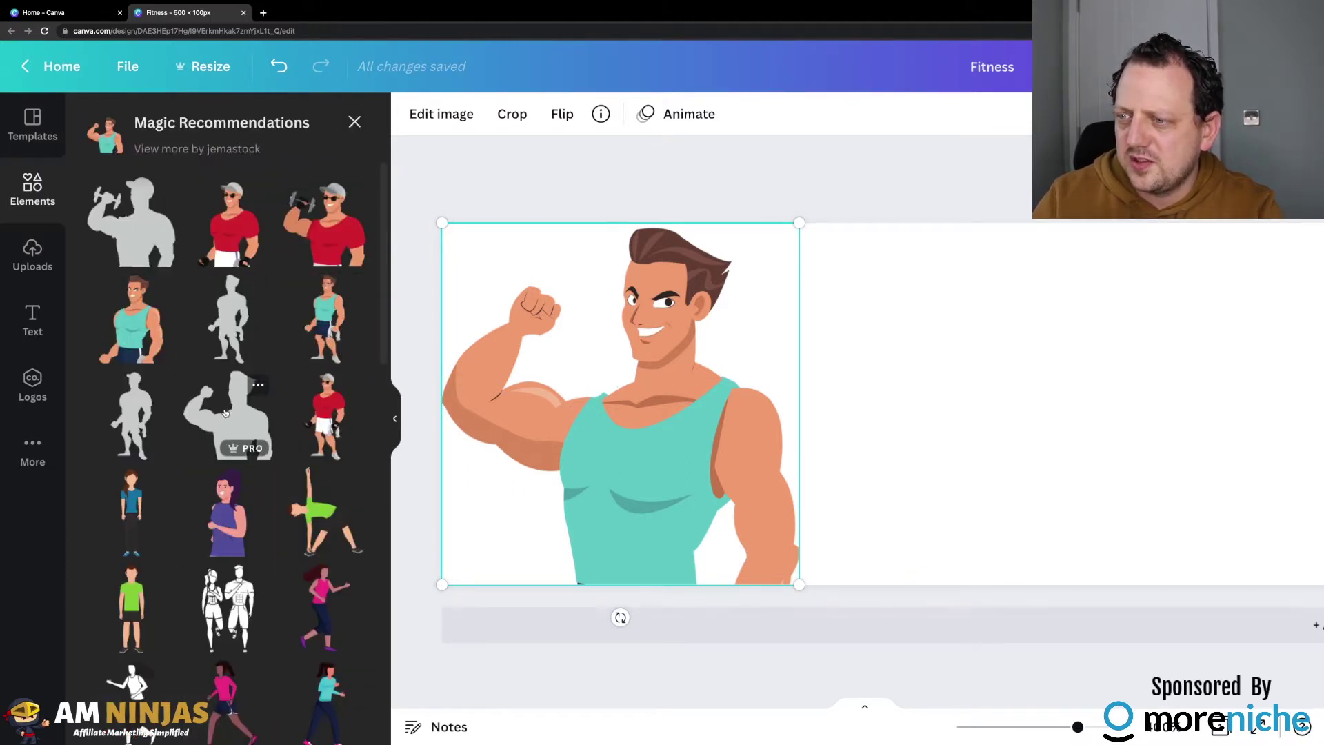
key("Delete")
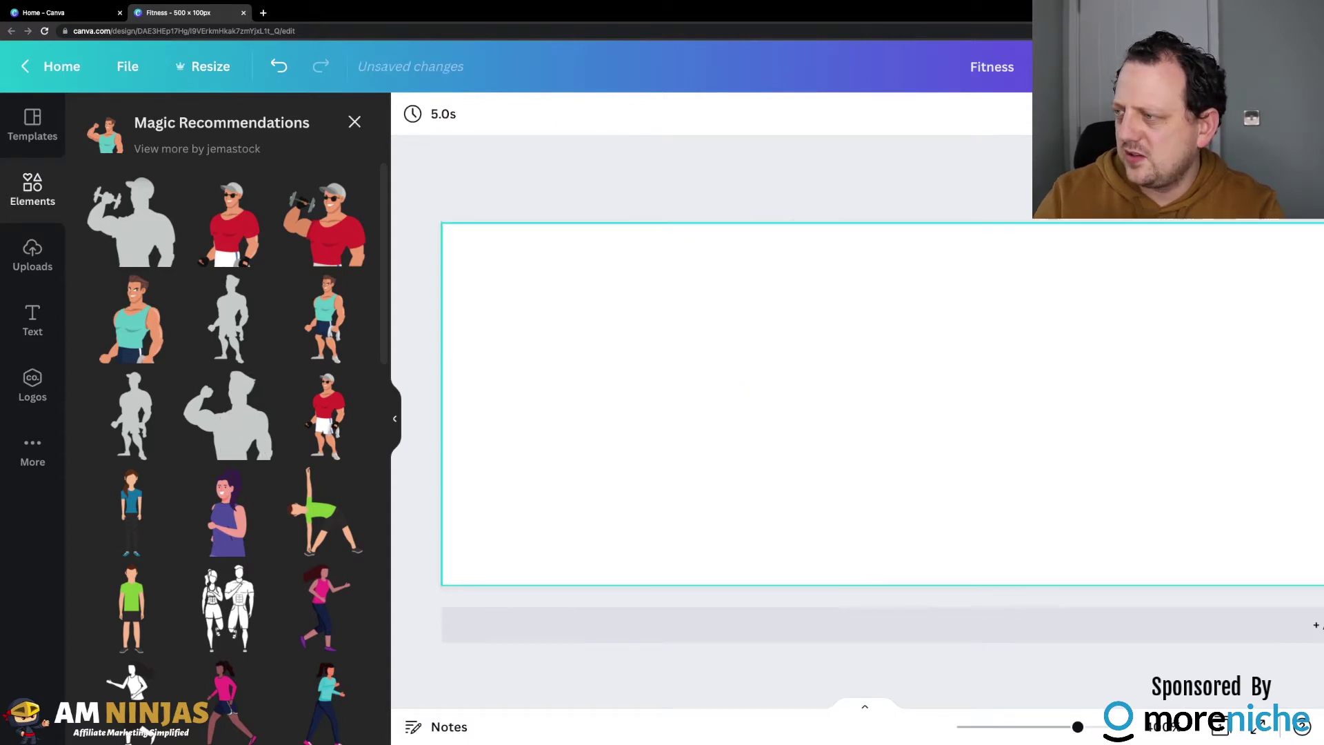
- Add the flexing man silhouette, place it at the canvas's left edge and enlarge it to full height
left_click(227, 413)
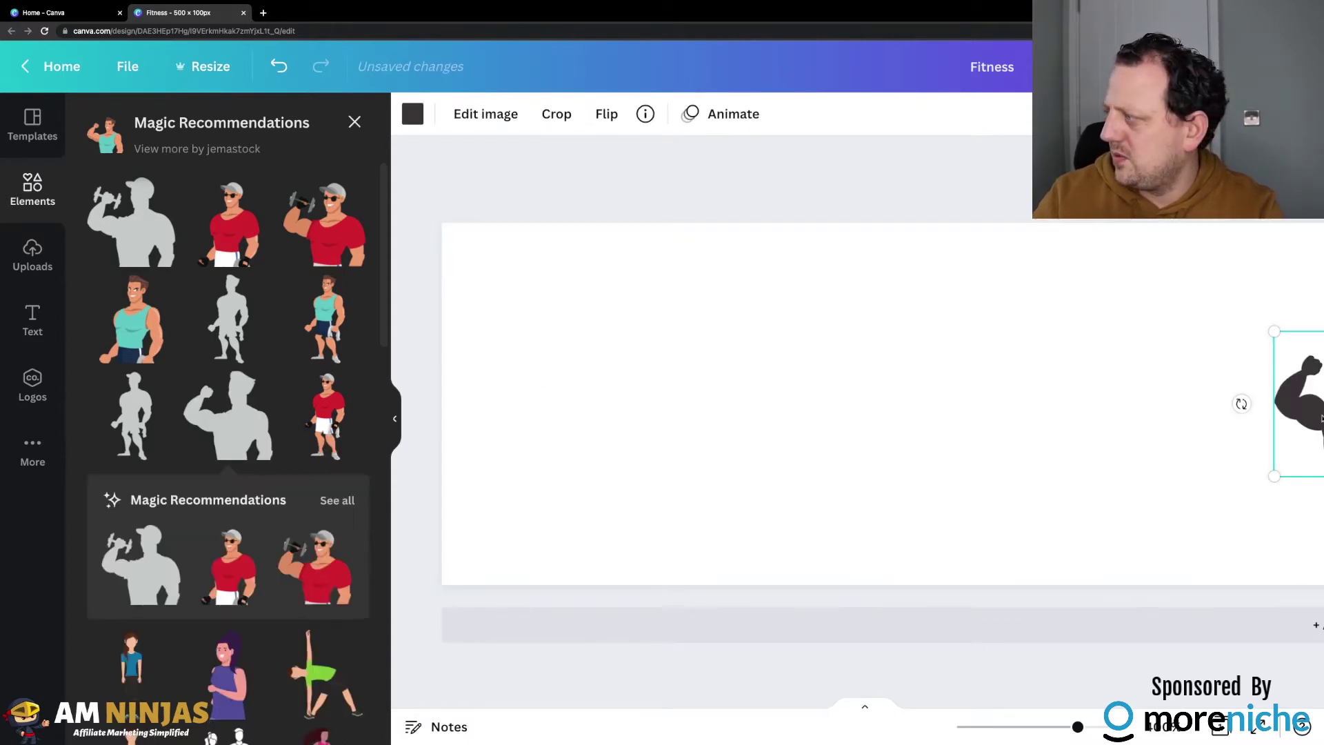
left_click_drag(1271, 411, 507, 315)
left_click_drag(584, 375, 805, 585)
left_click(869, 503)
left_click(665, 449)
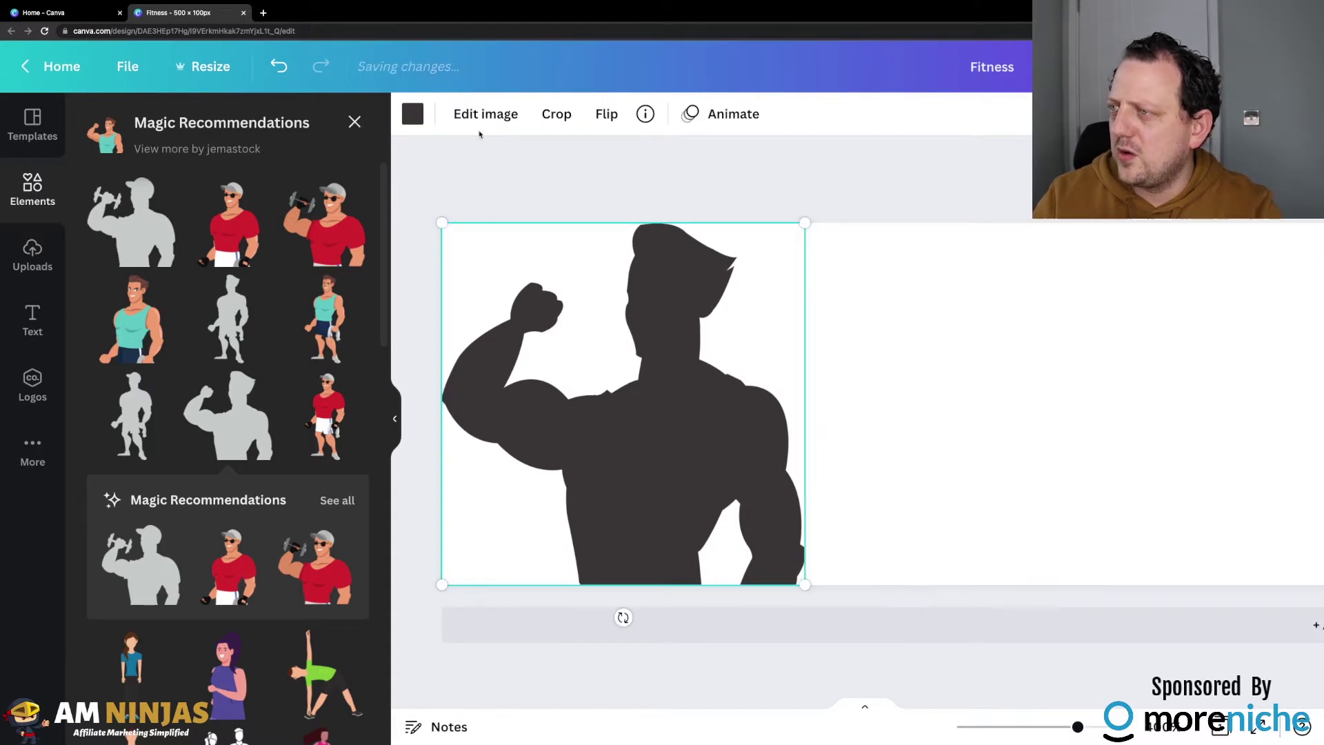
- Try the pink colour from the EYK brand palette on the silhouette and recolour it with the palette's slate blue
left_click(413, 114)
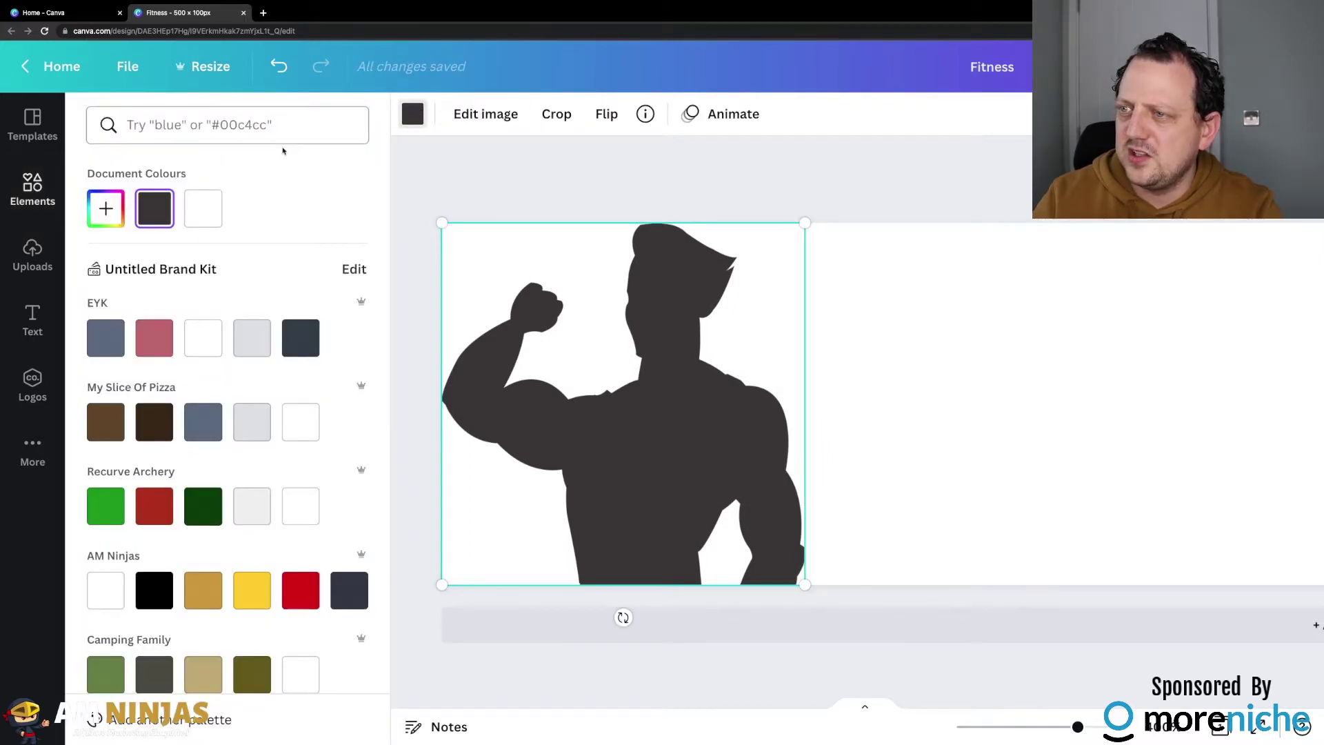
left_click(102, 334)
left_click(144, 344)
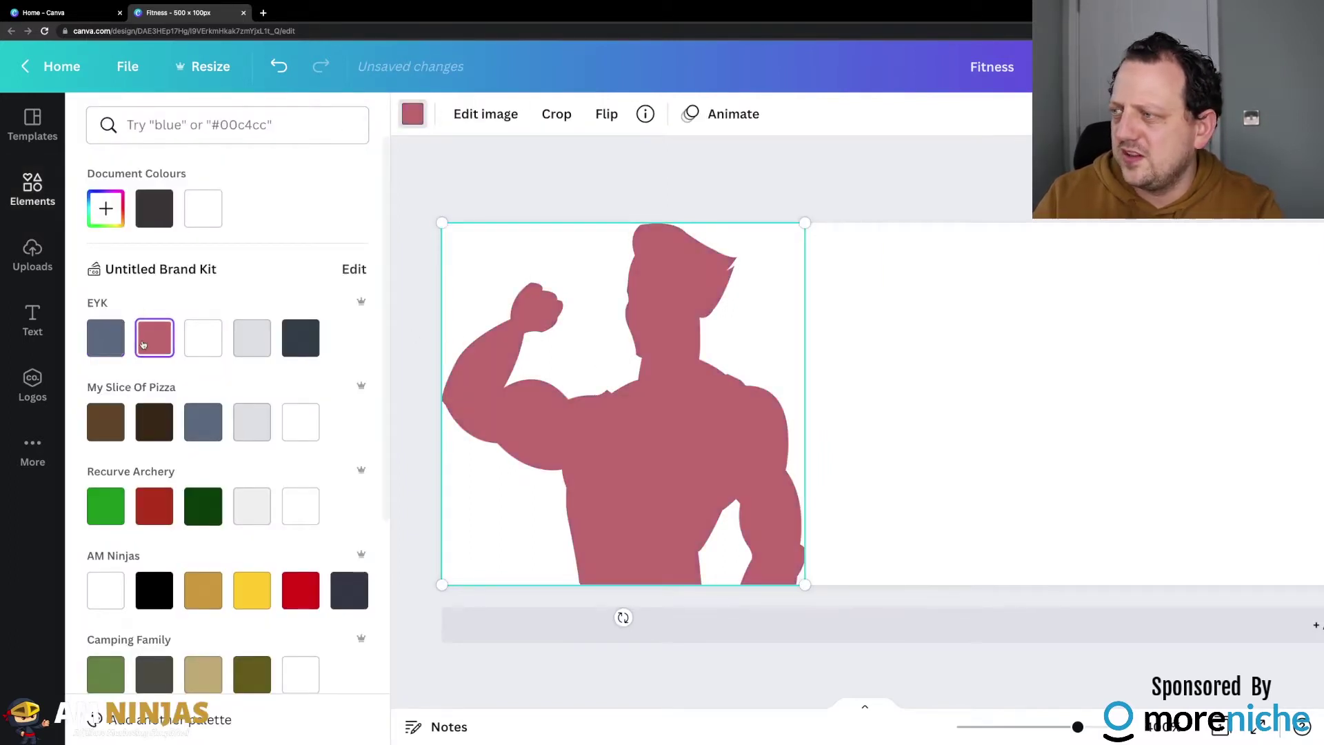
left_click(106, 337)
key("Escape")
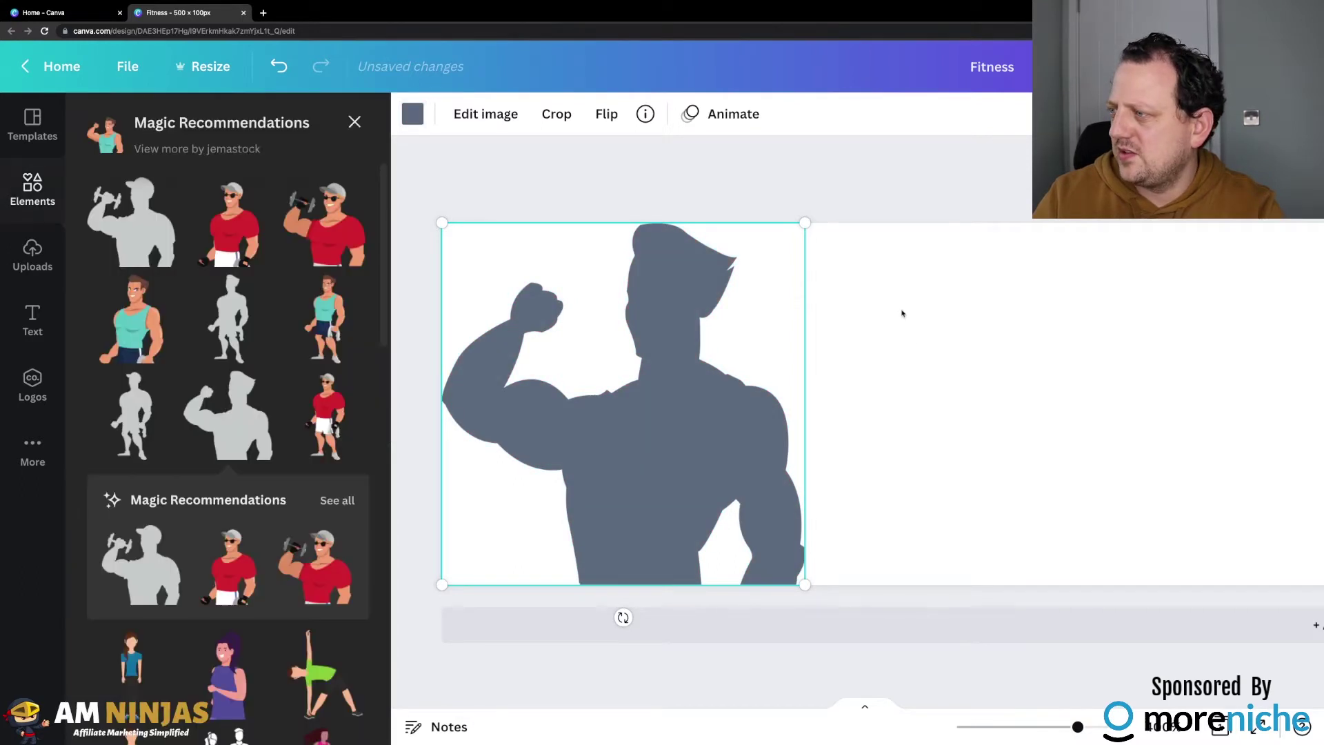
left_click(902, 314)
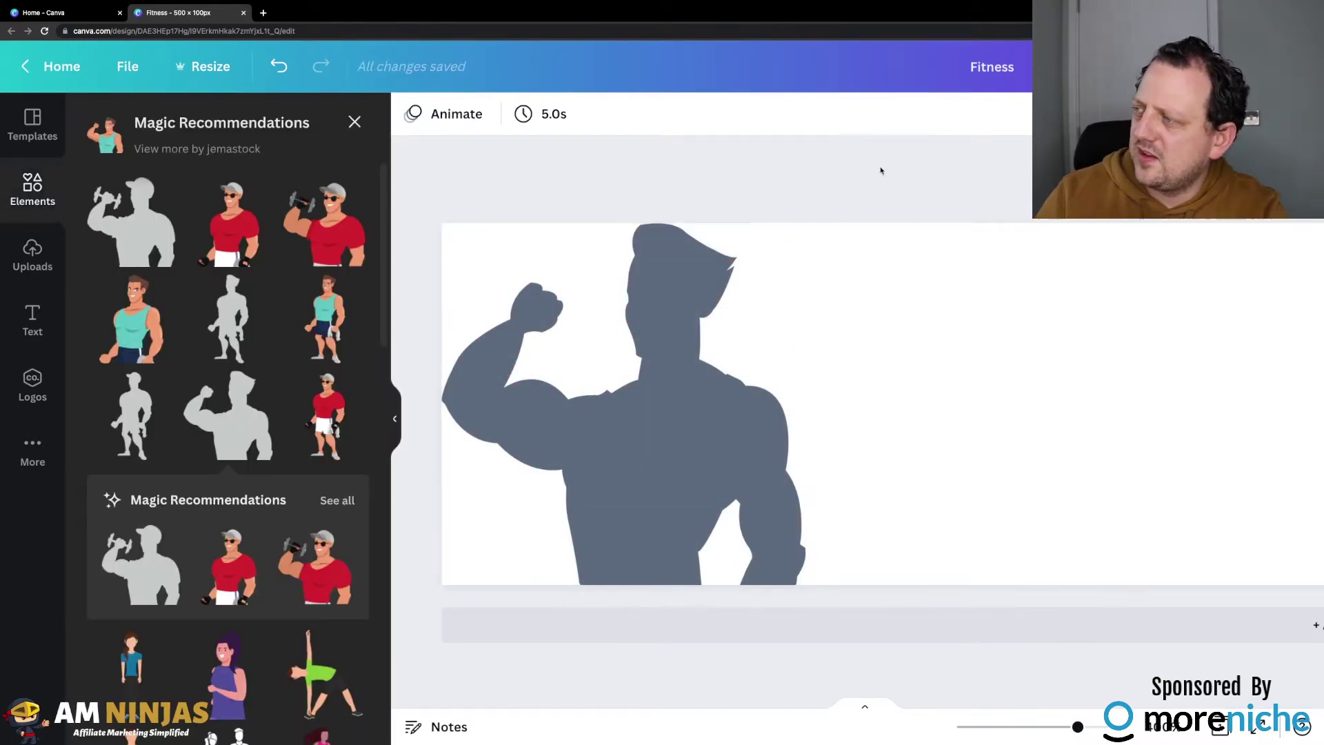
- Delete the slate blue silhouette from the canvas and return from the Magic Recommendations to the Fitness graphics results
left_click(547, 421)
key("Delete")
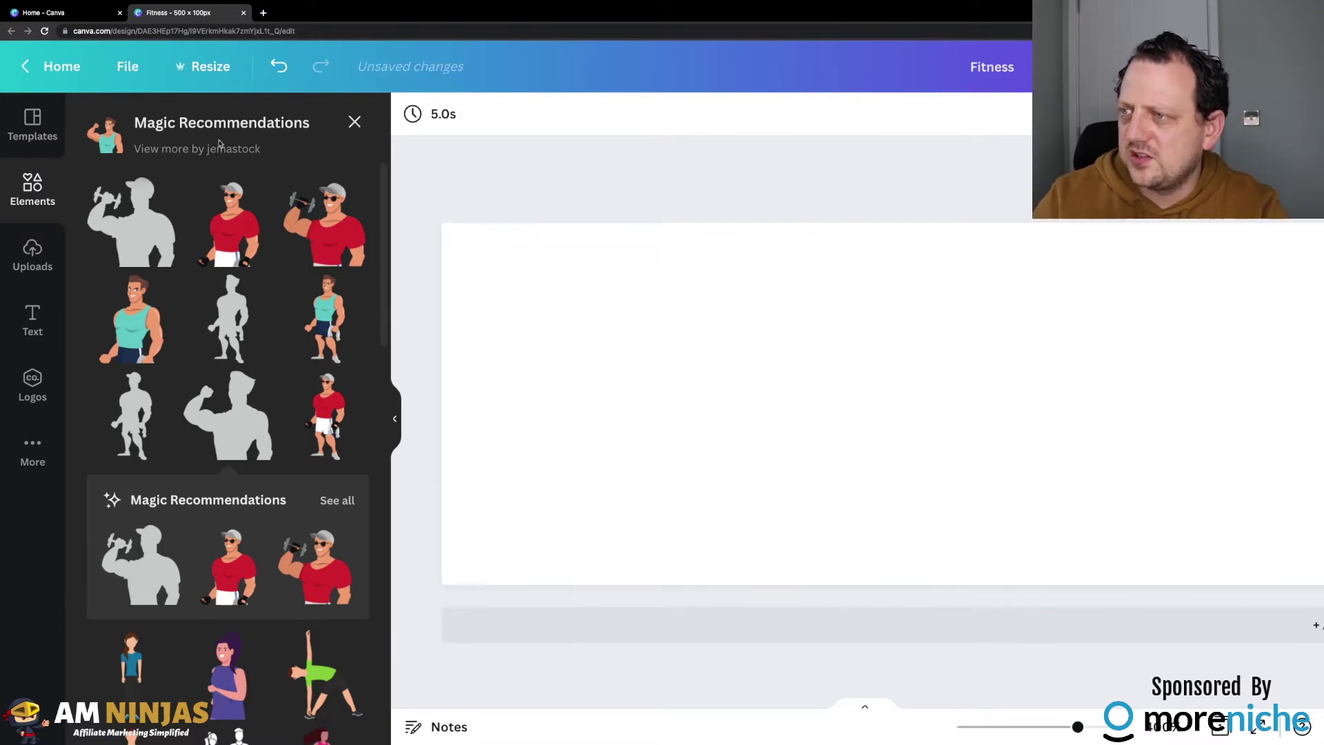
scroll(255, 322, "down", 7)
scroll(255, 322, "down", 5)
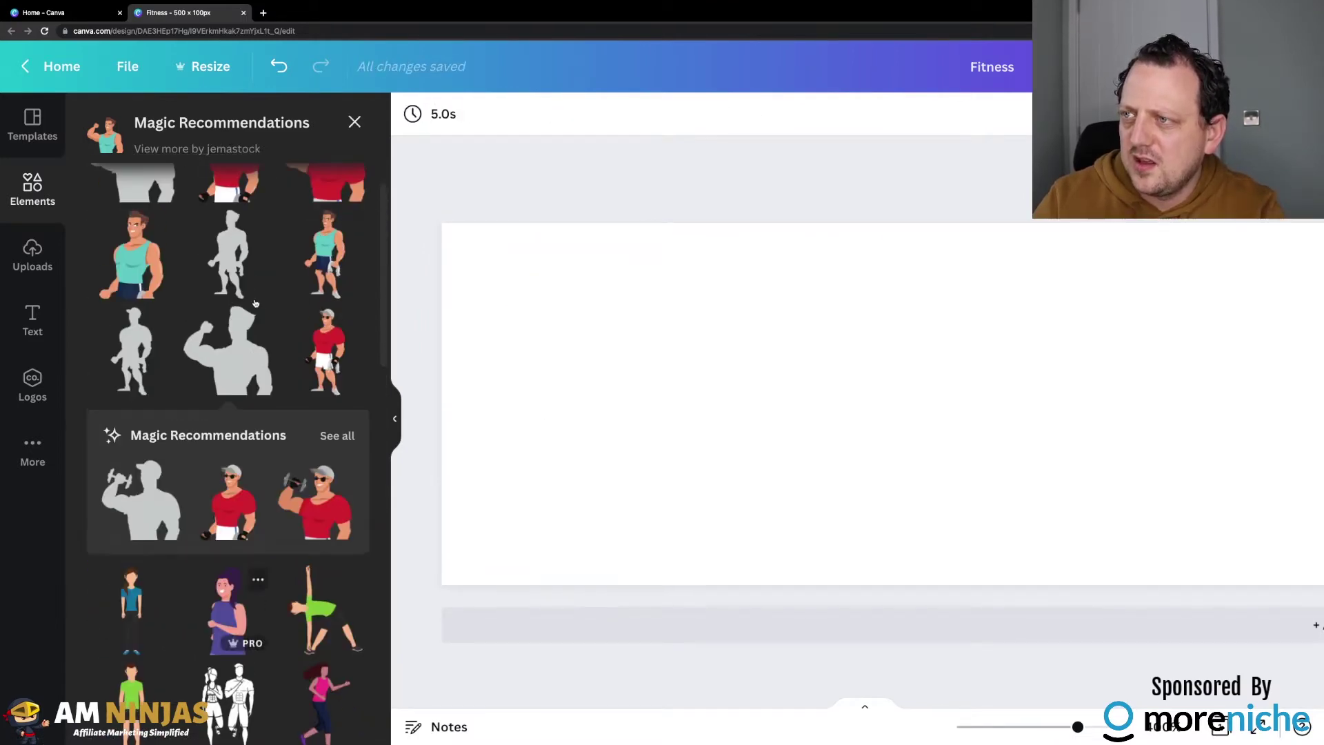
left_click(355, 122)
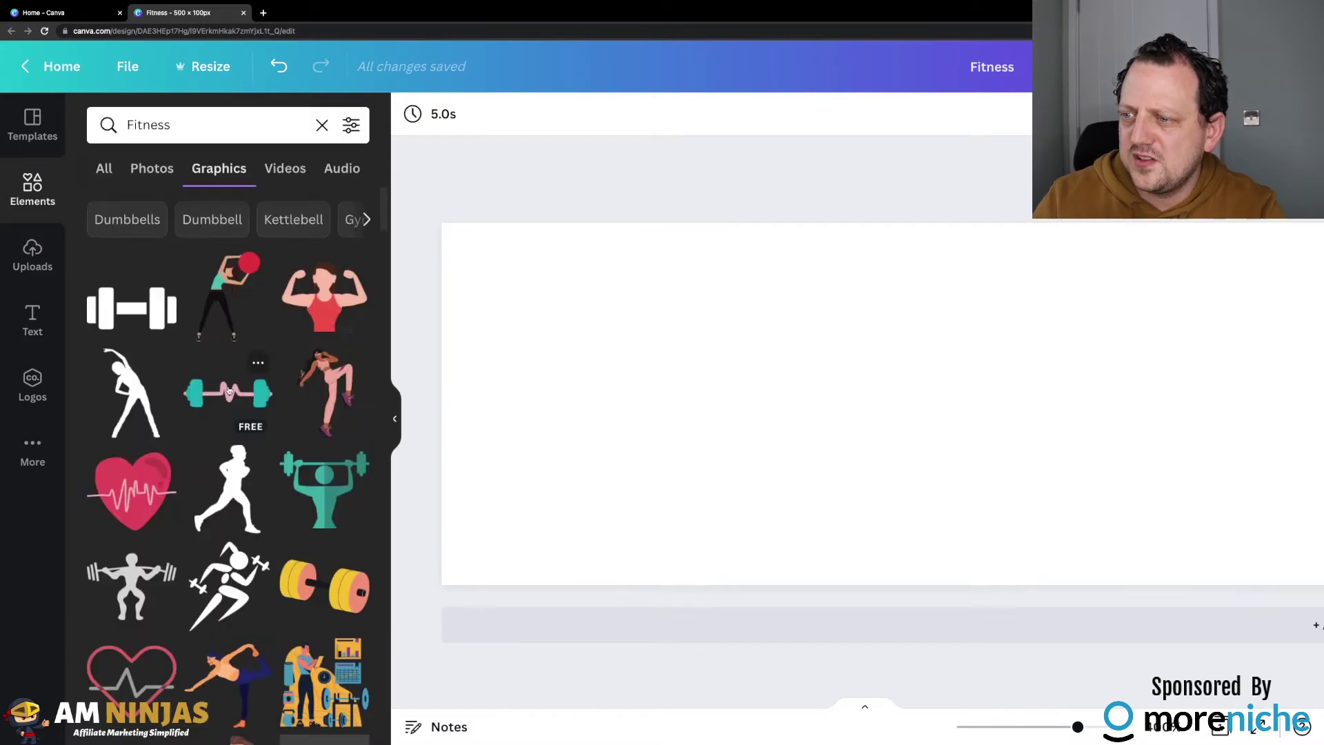
- Browse further through the Fitness graphics results for a figure that suits the logo
scroll(226, 471, "down", 5)
scroll(226, 471, "down", 11)
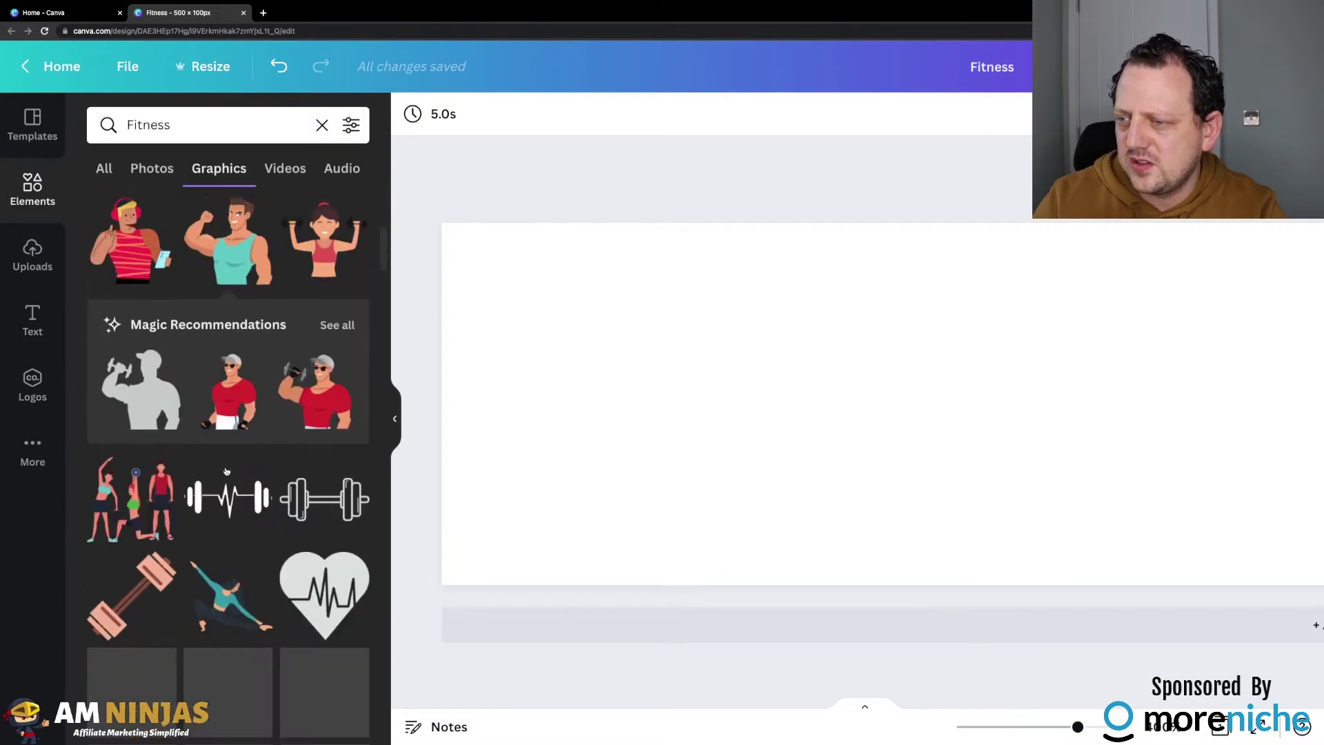
scroll(226, 471, "down", 2)
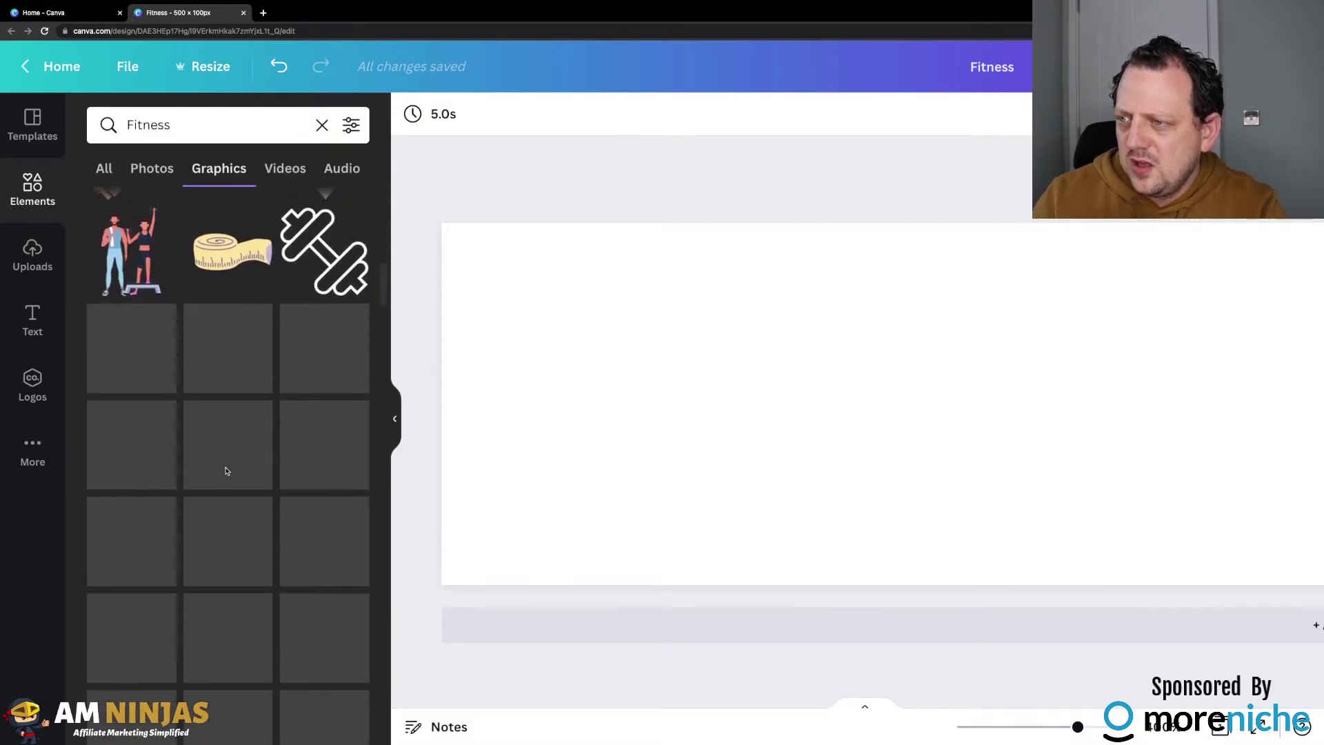
scroll(226, 471, "down", 2)
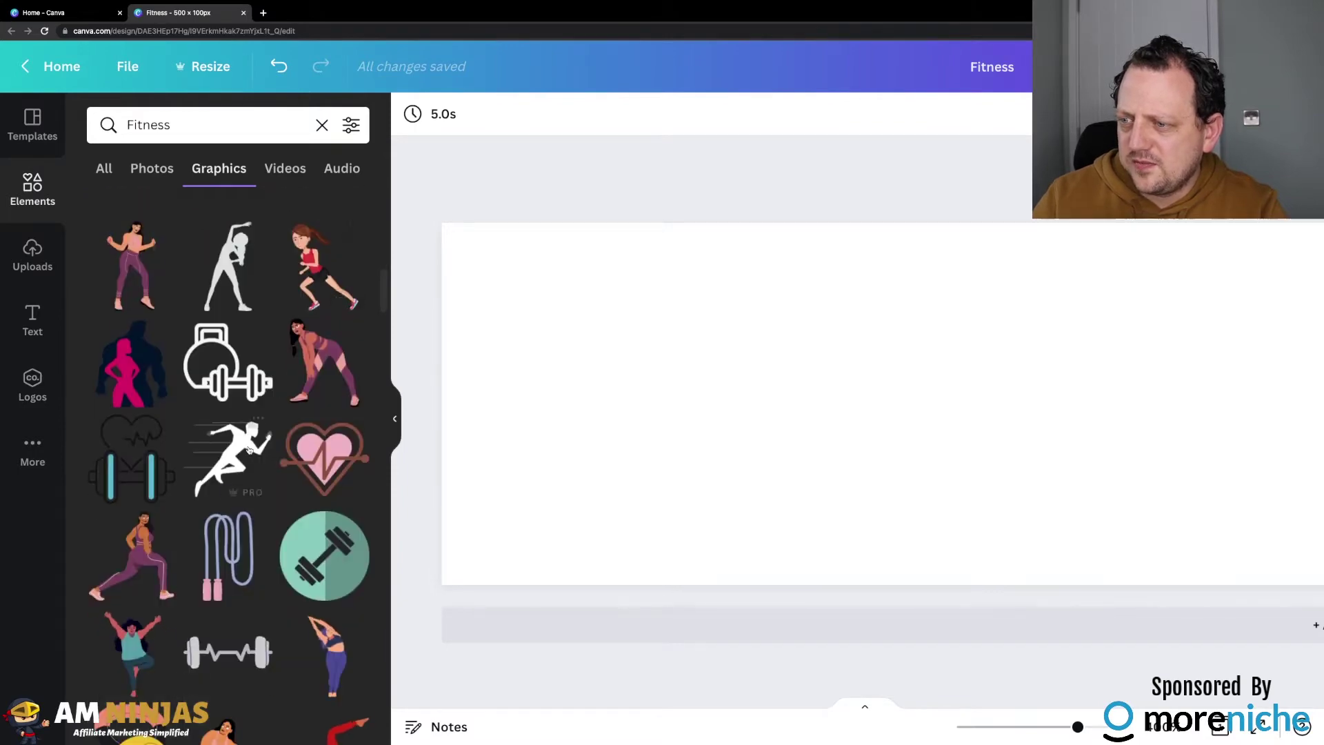
scroll(241, 459, "down", 6)
scroll(249, 449, "down", 8)
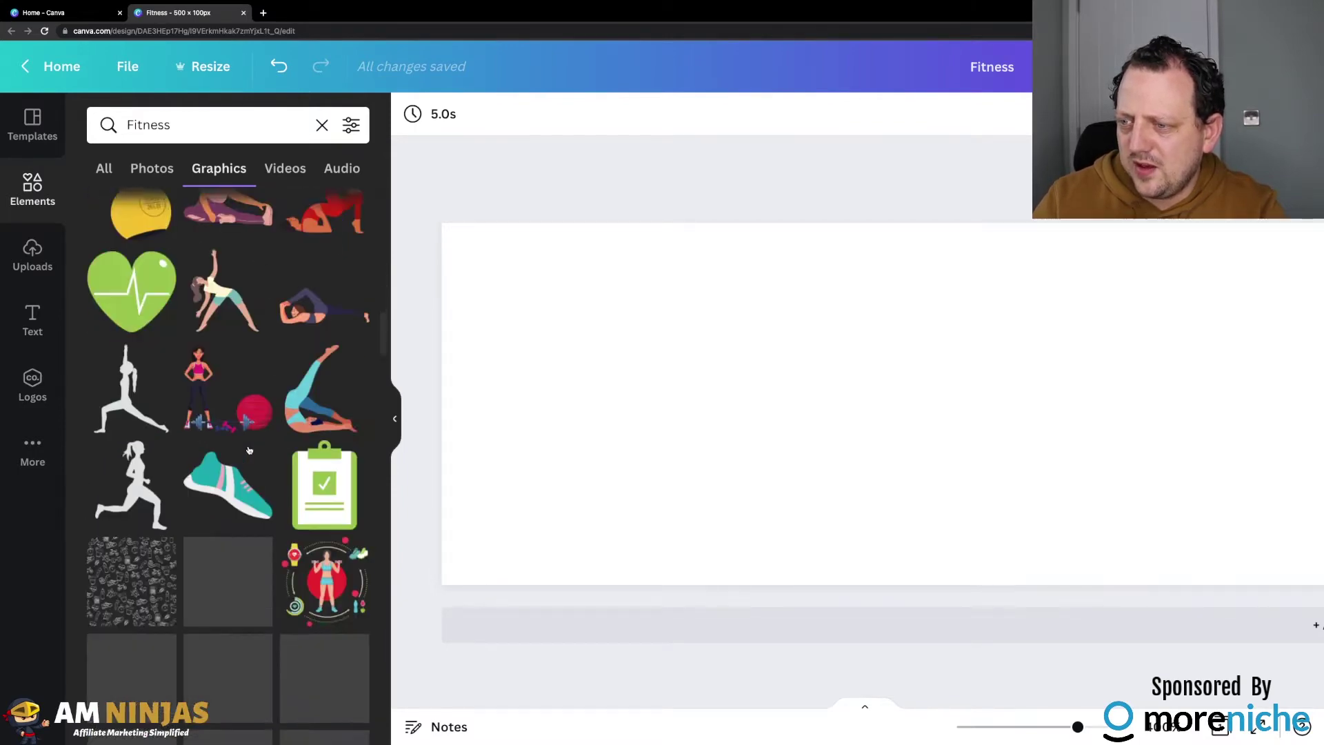
scroll(249, 450, "down", 2)
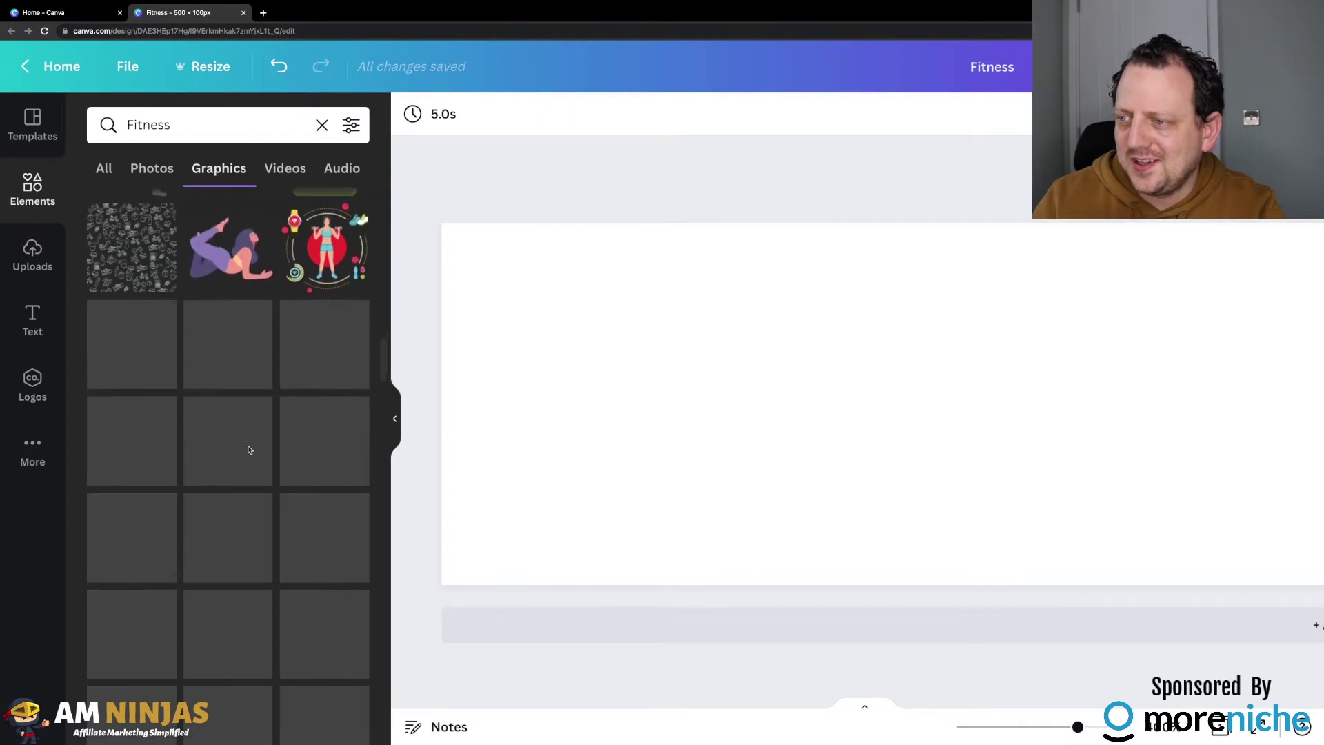
scroll(250, 435, "down", 2)
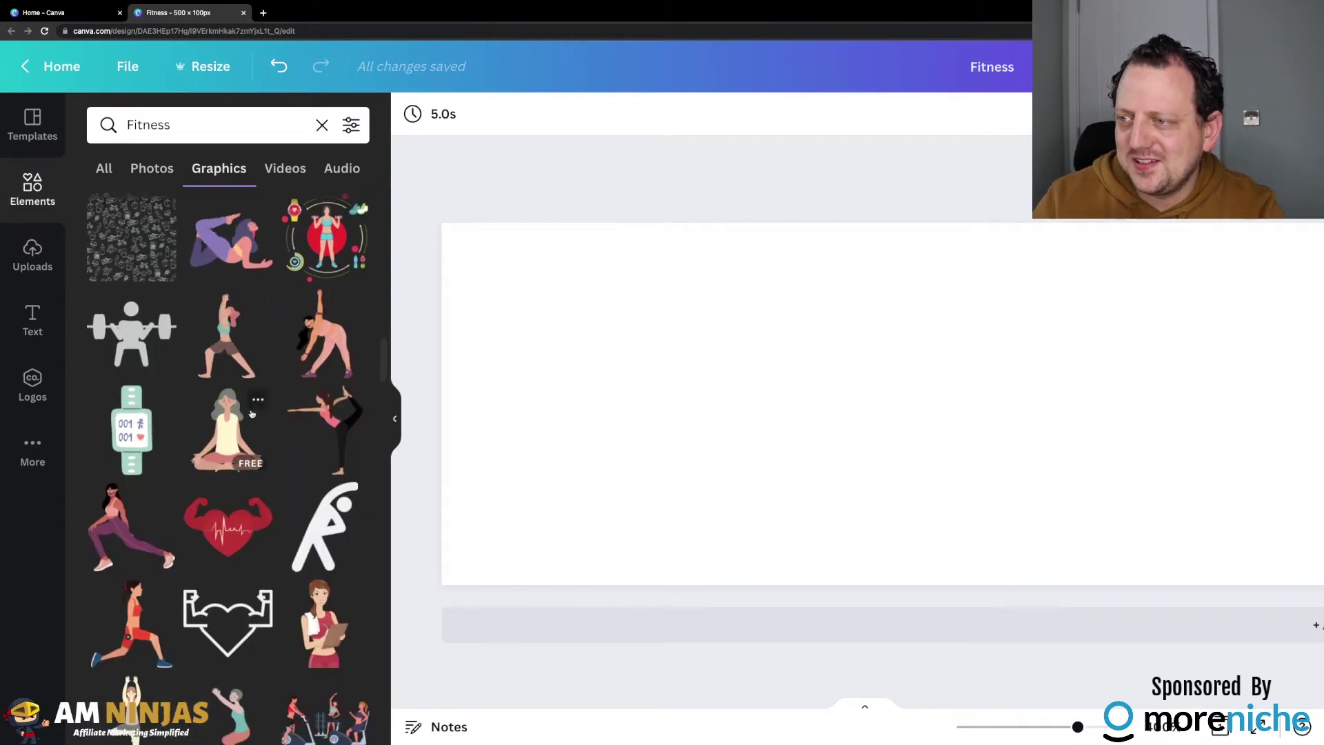
scroll(251, 414, "down", 8)
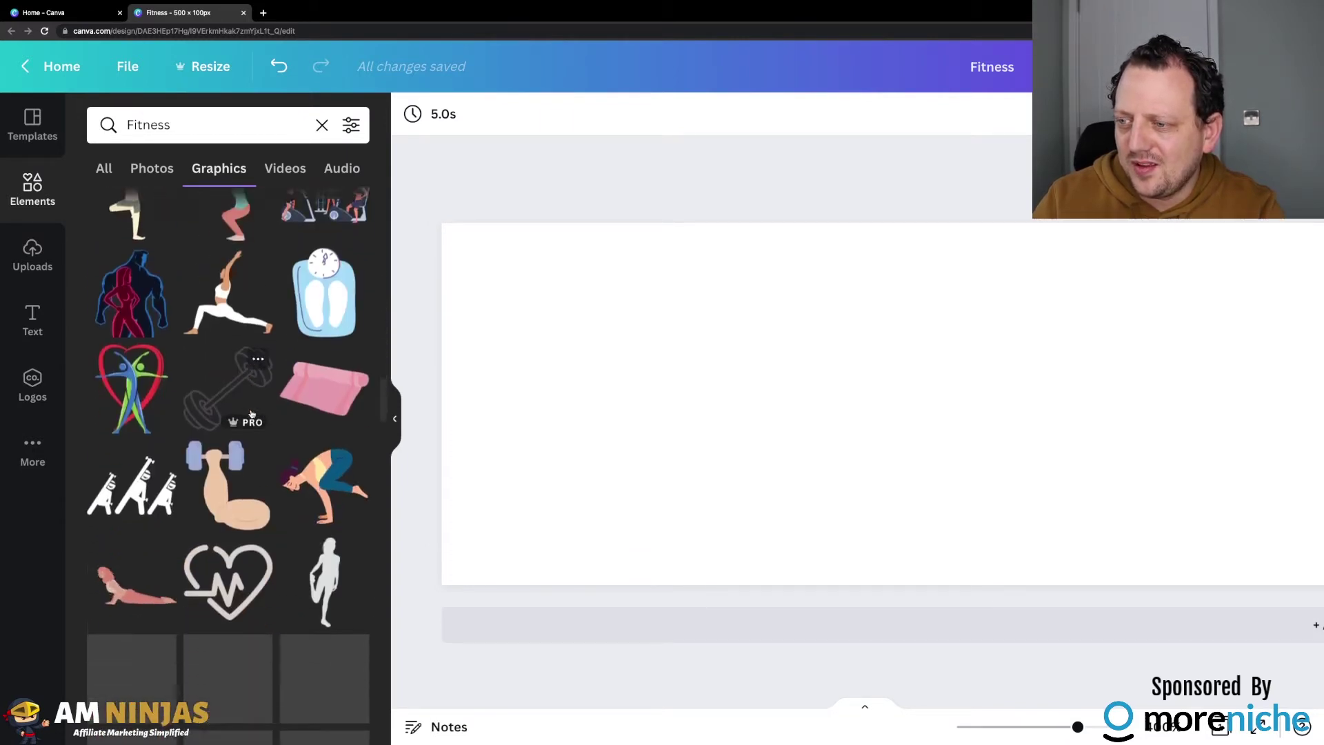
scroll(251, 415, "down", 3)
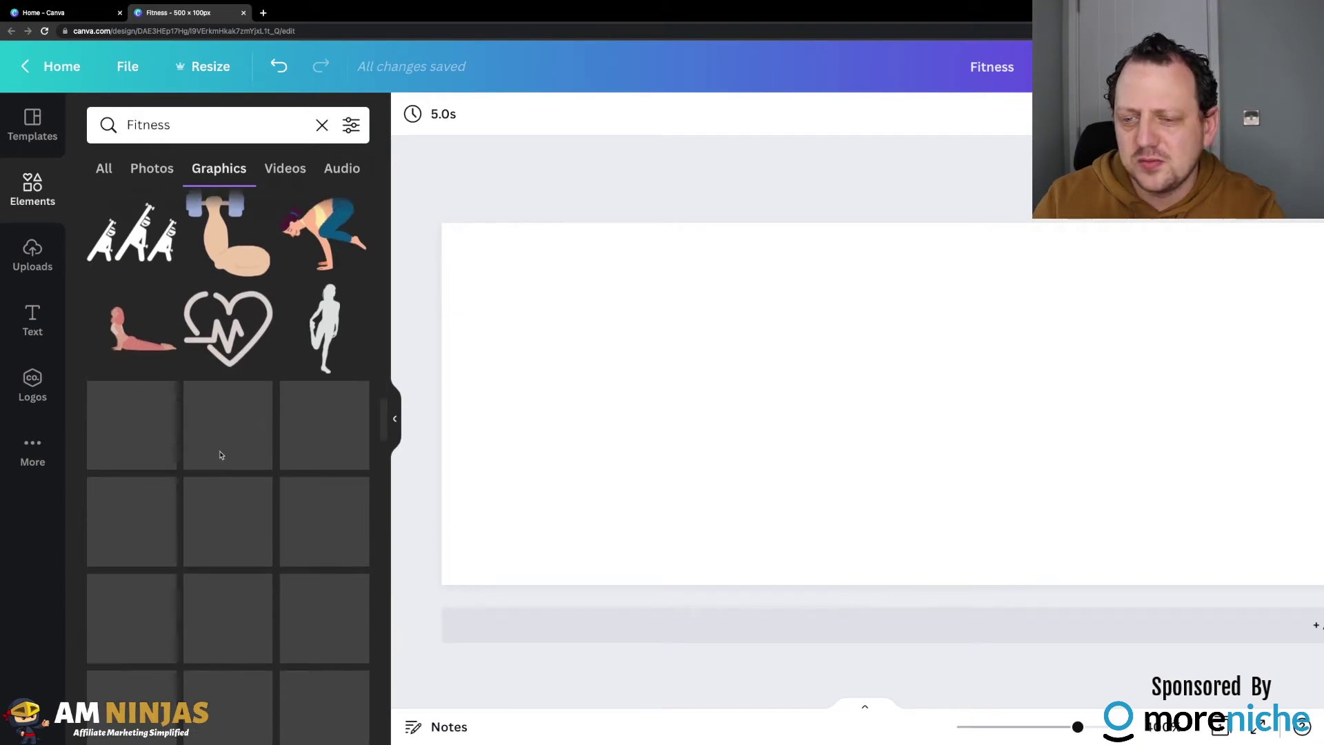
scroll(262, 467, "down", 1)
scroll(292, 409, "down", 6)
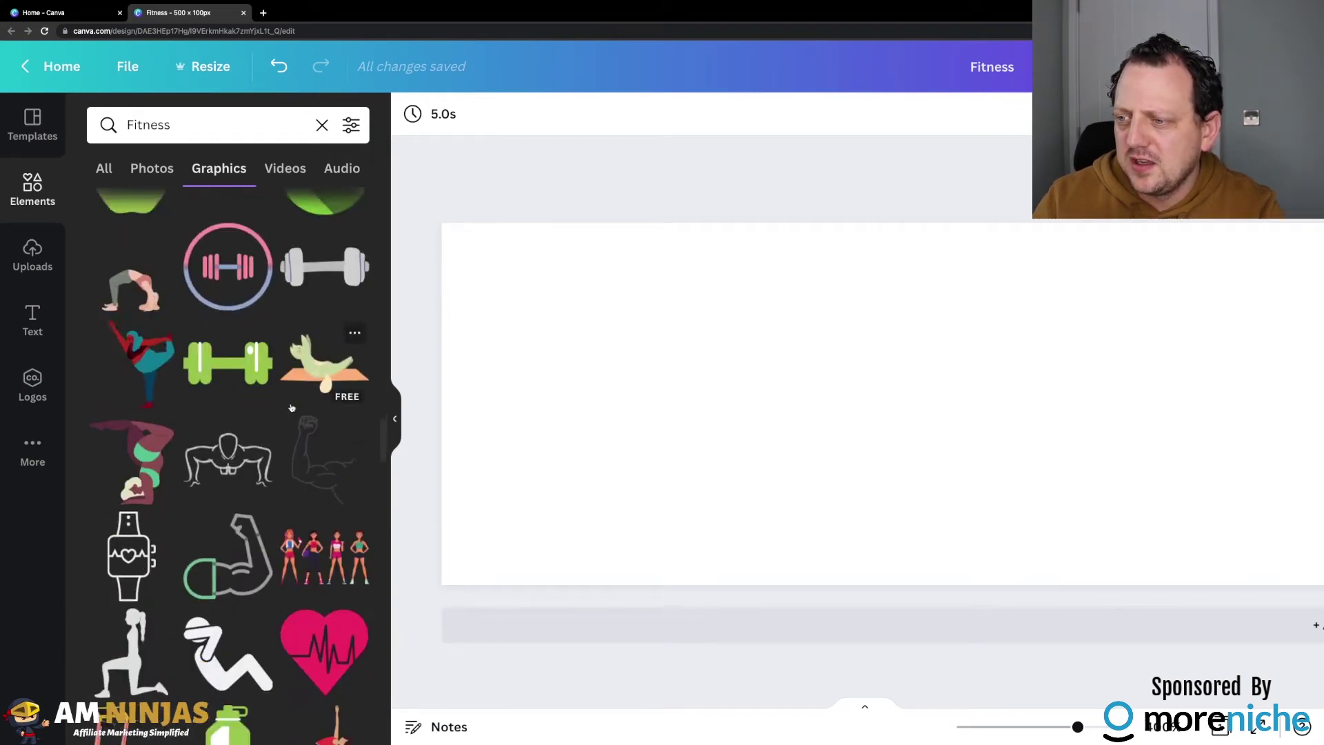
scroll(291, 408, "down", 2)
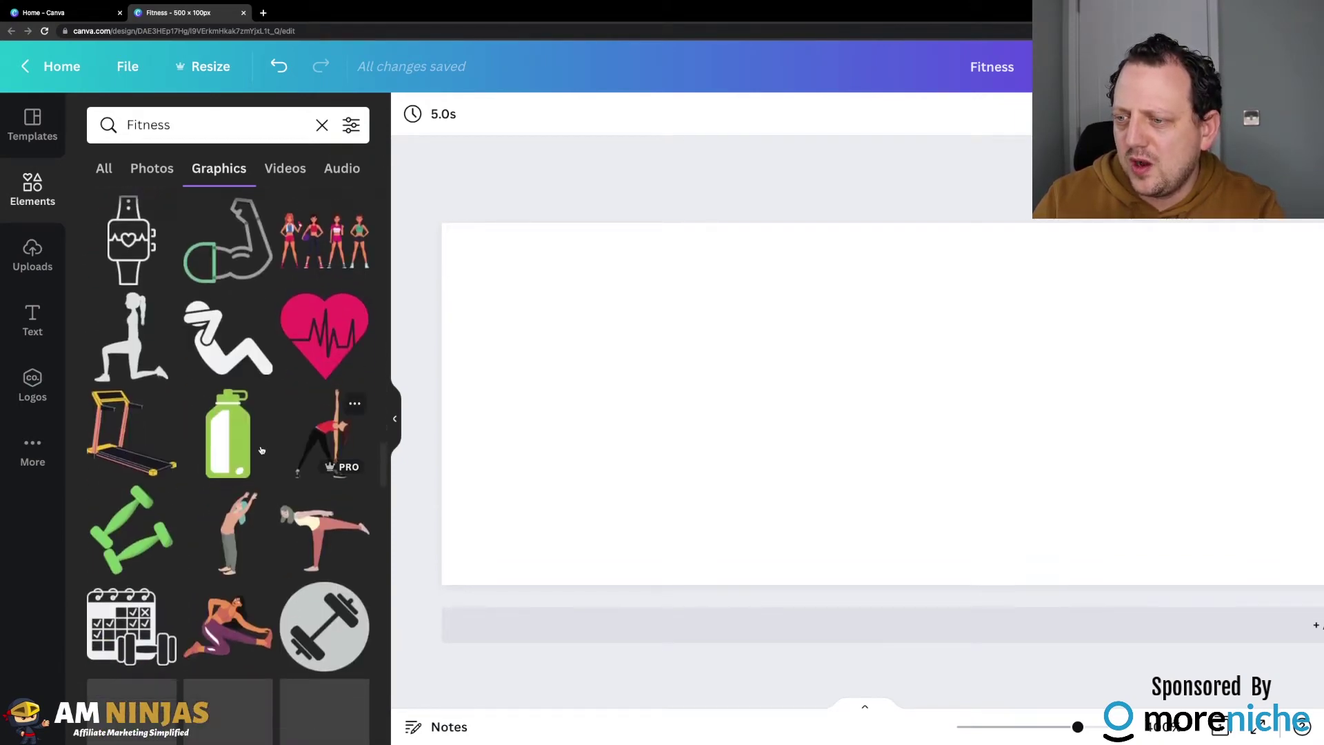
scroll(260, 473, "down", 4)
scroll(232, 568, "down", 1)
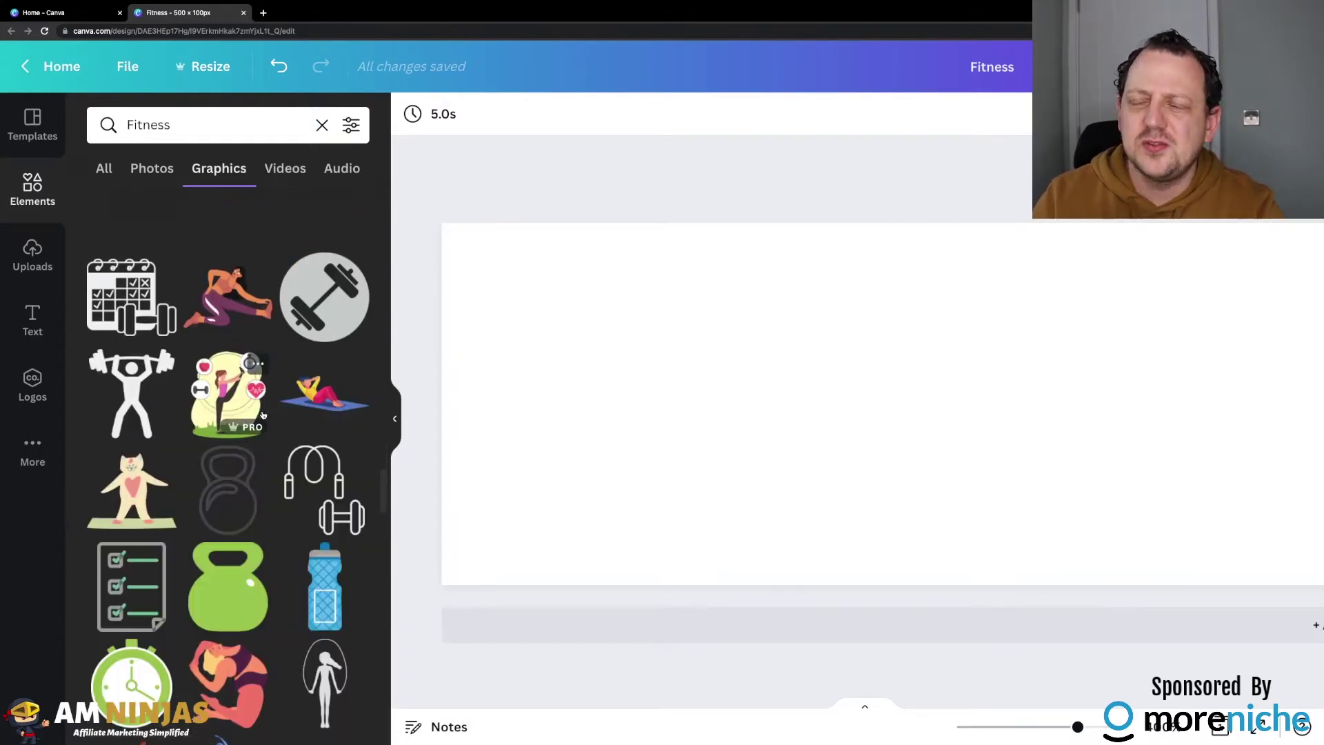
scroll(210, 371, "down", 2)
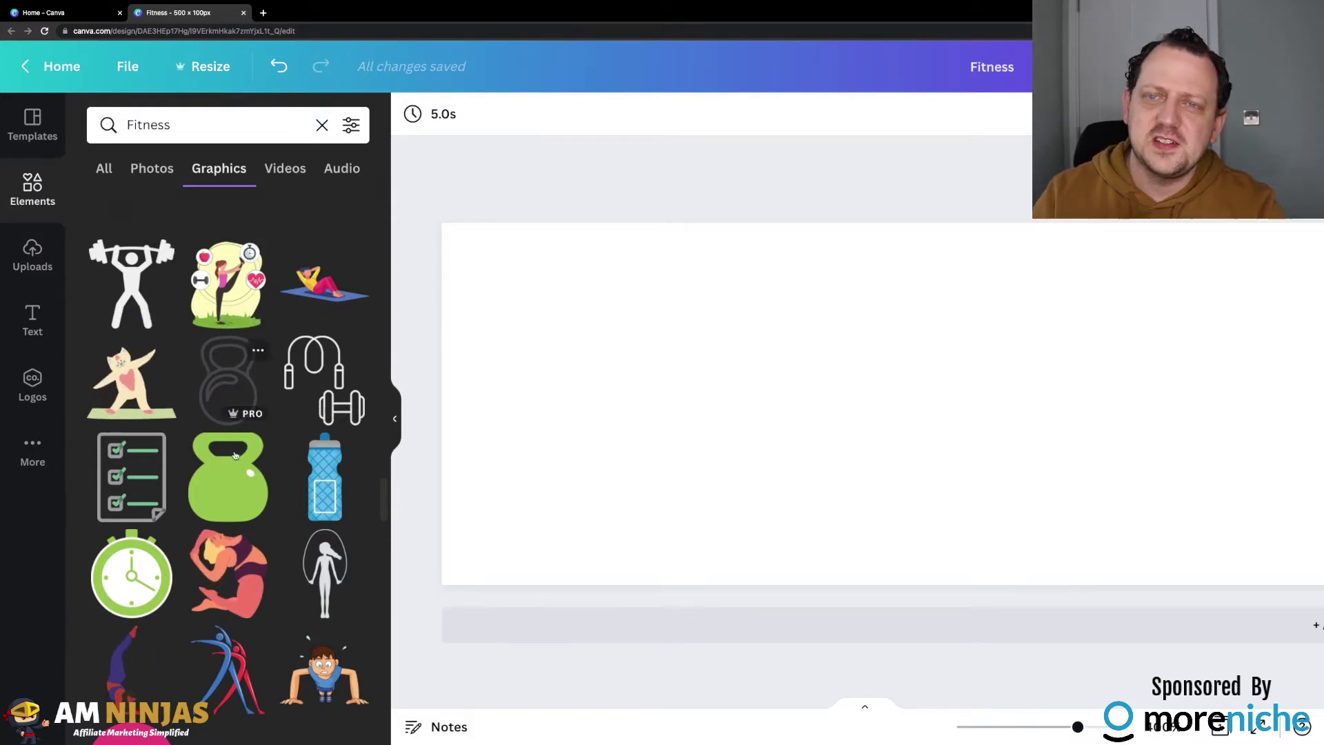
scroll(298, 310, "down", 4)
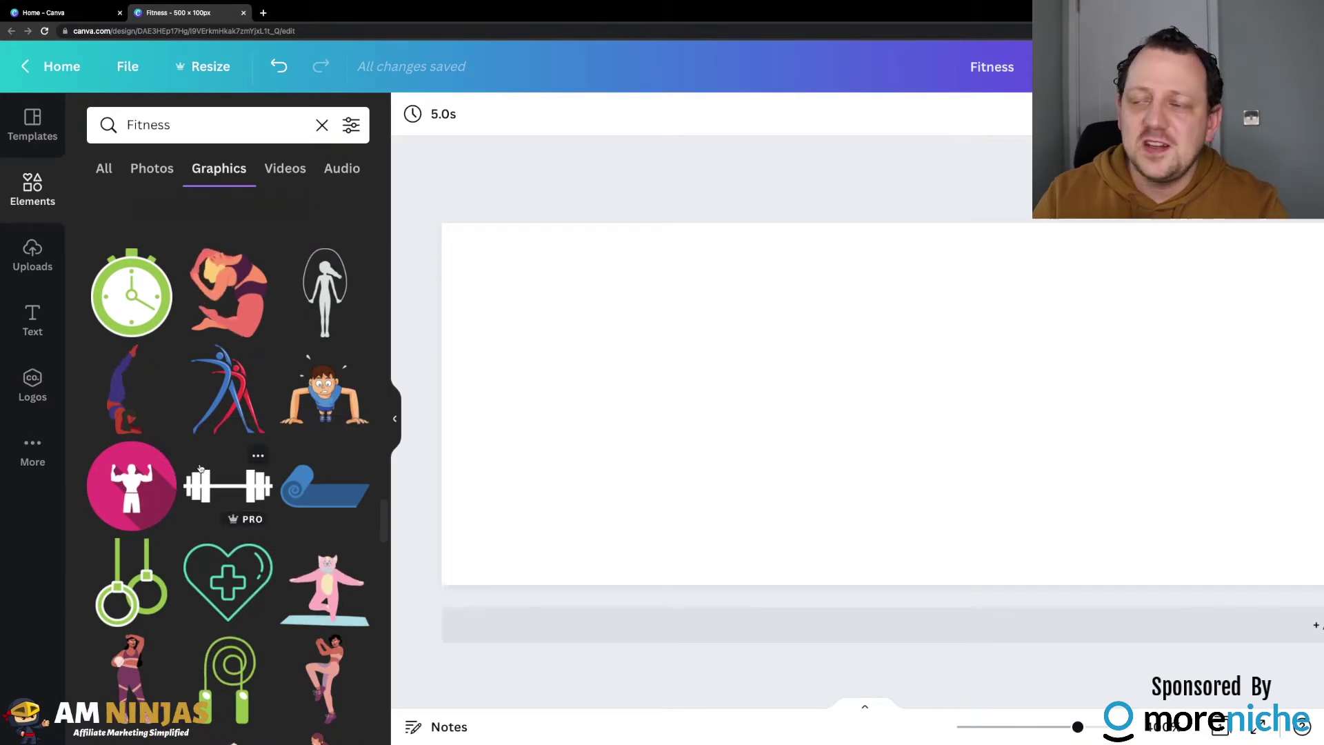
scroll(207, 414, "down", 3)
scroll(207, 448, "down", 6)
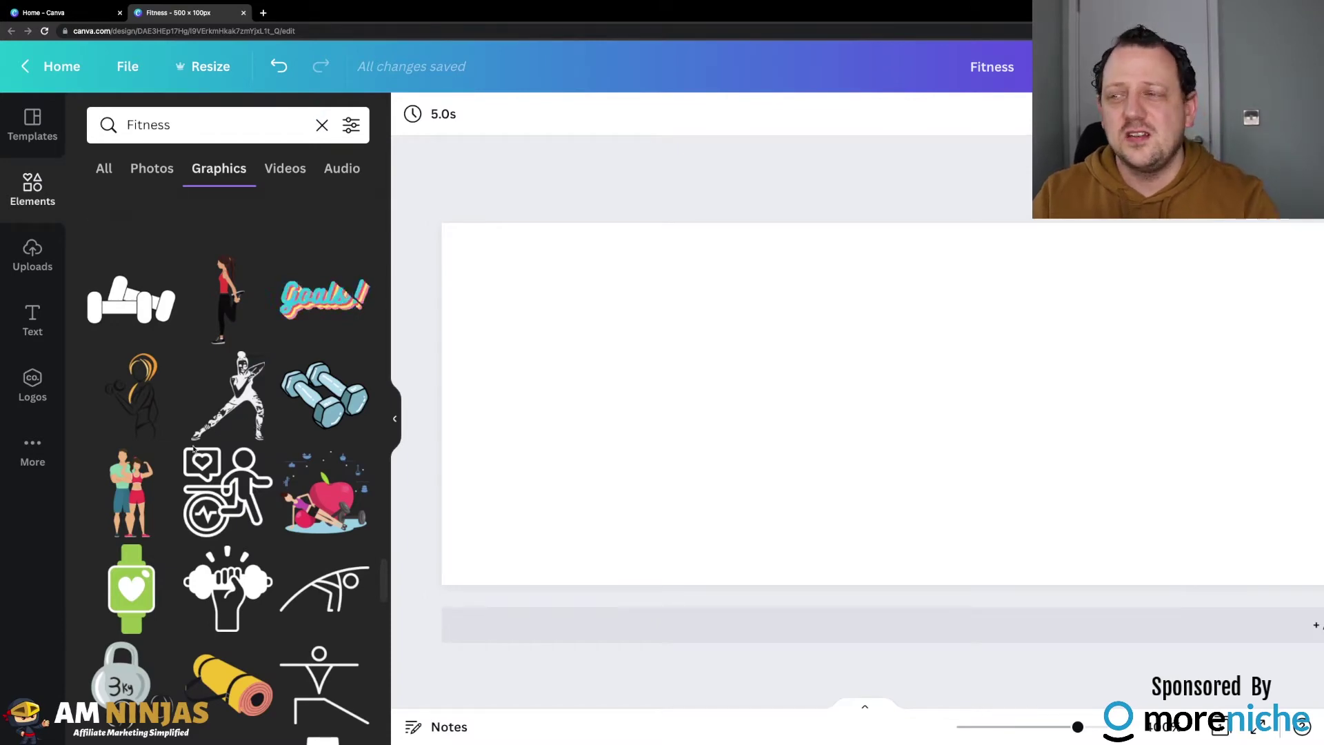
scroll(194, 450, "down", 10)
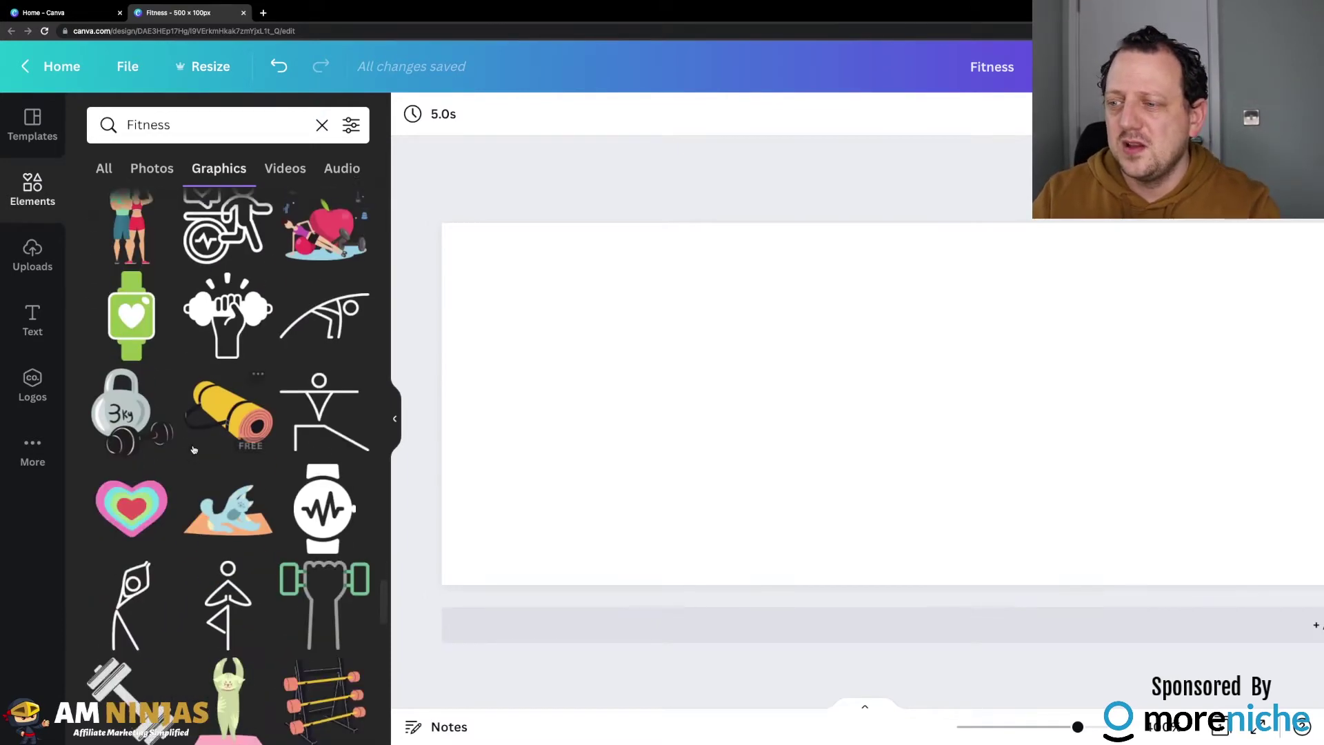
scroll(194, 450, "down", 1)
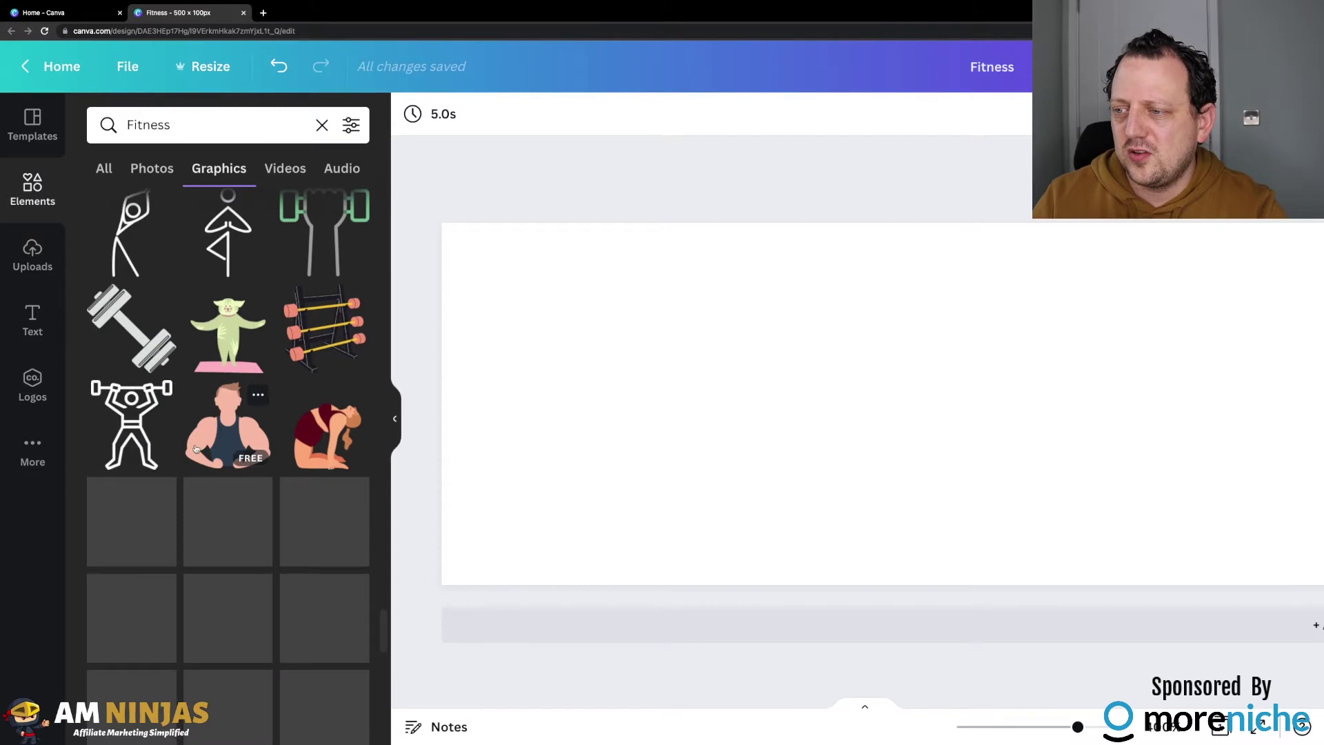
- Add the muscular man in the dark blue tank top, filling the canvas height at its left edge
left_click(236, 439)
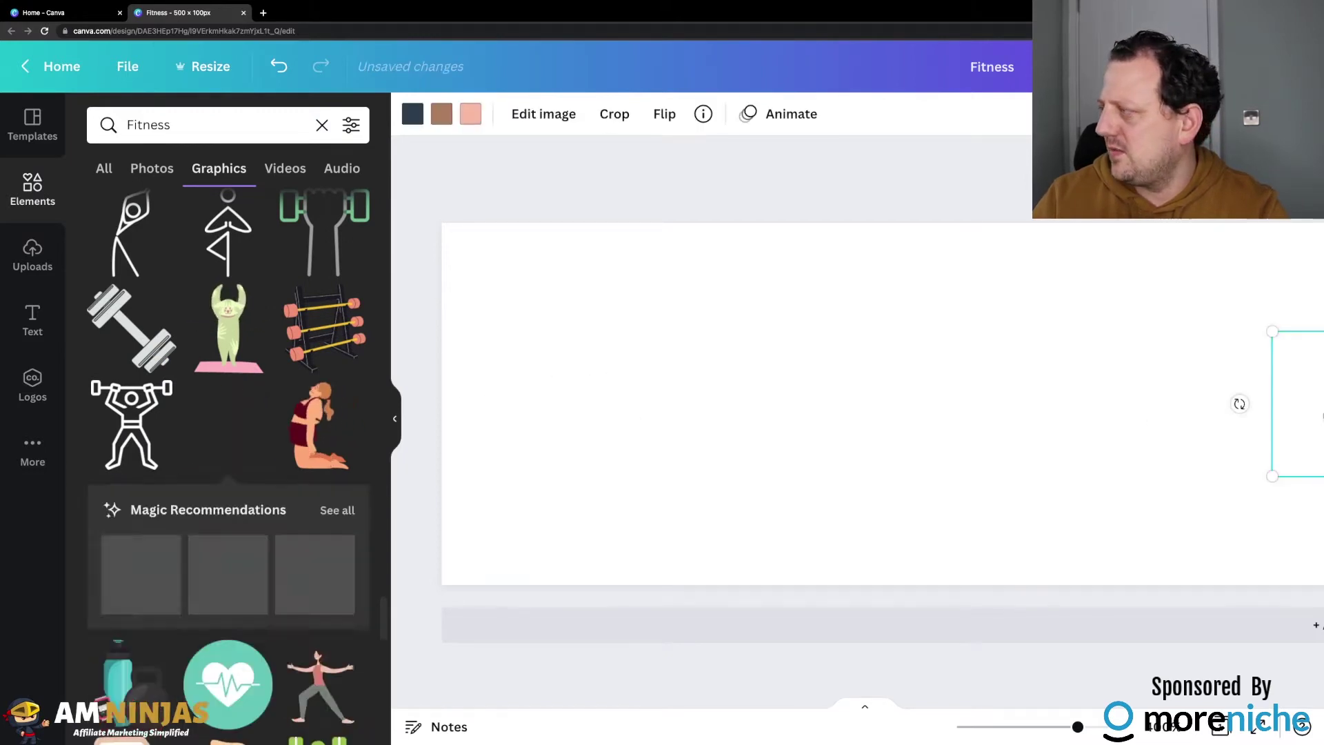
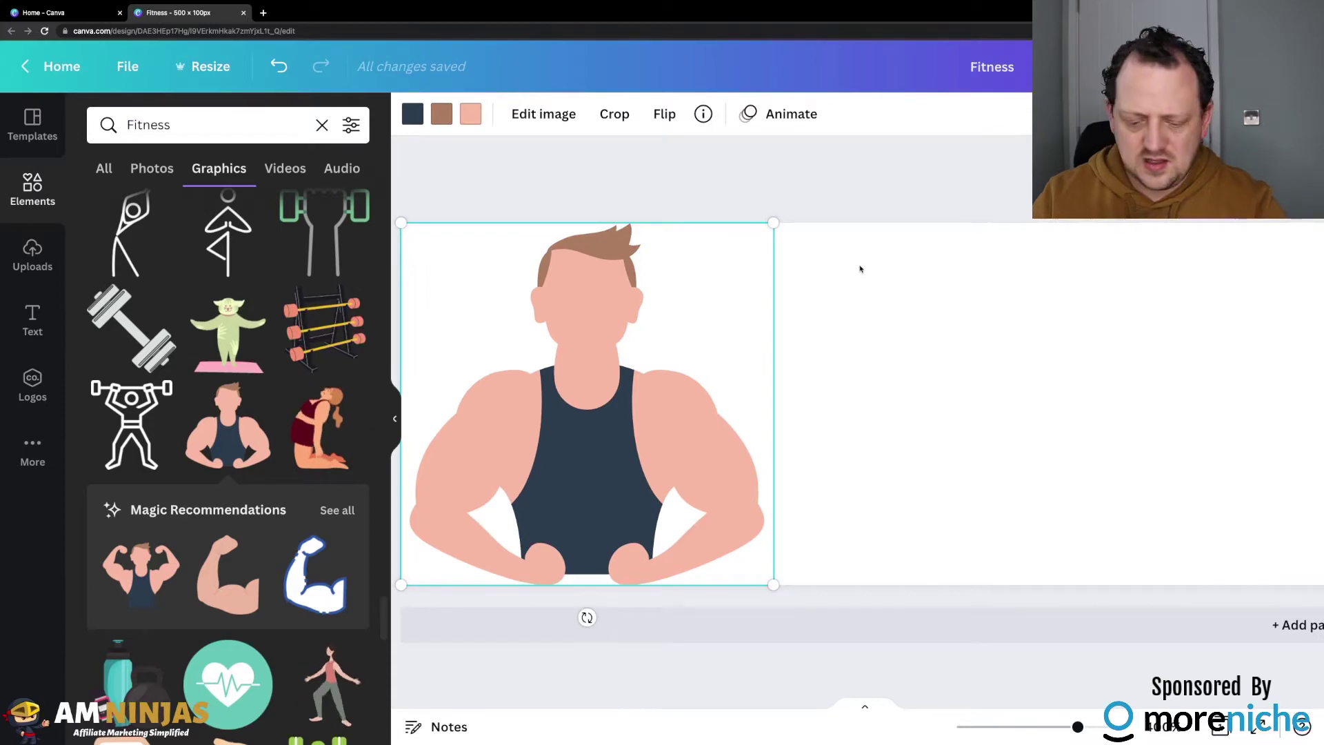
key("ctrl+minus")
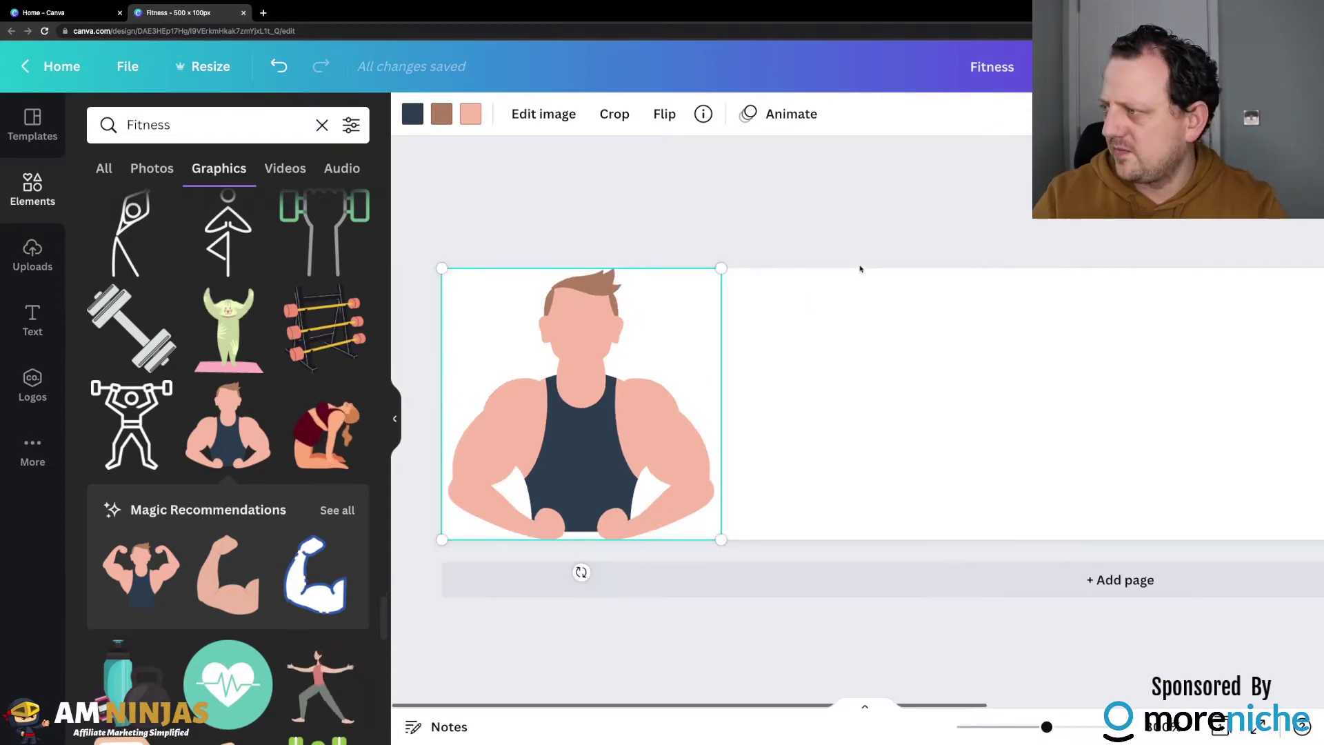
key("ctrl+minus")
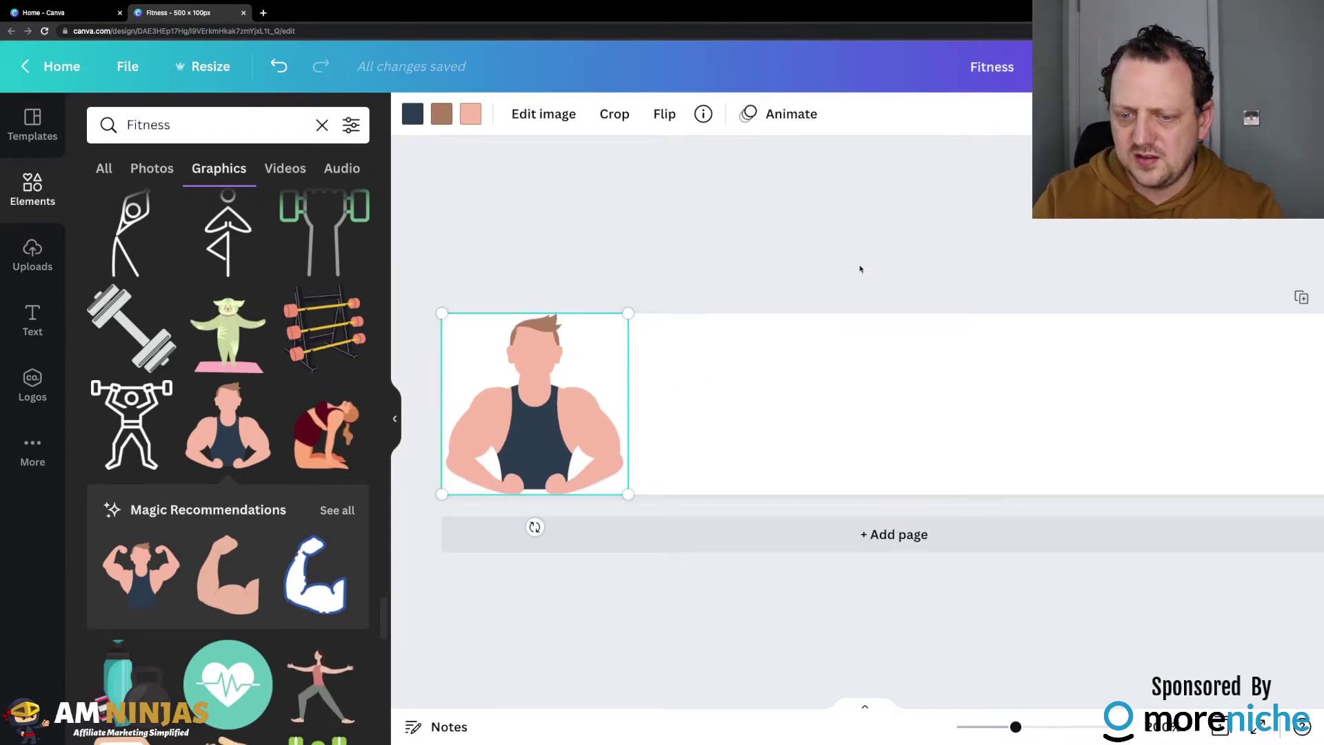
scroll(805, 310, "right", 1)
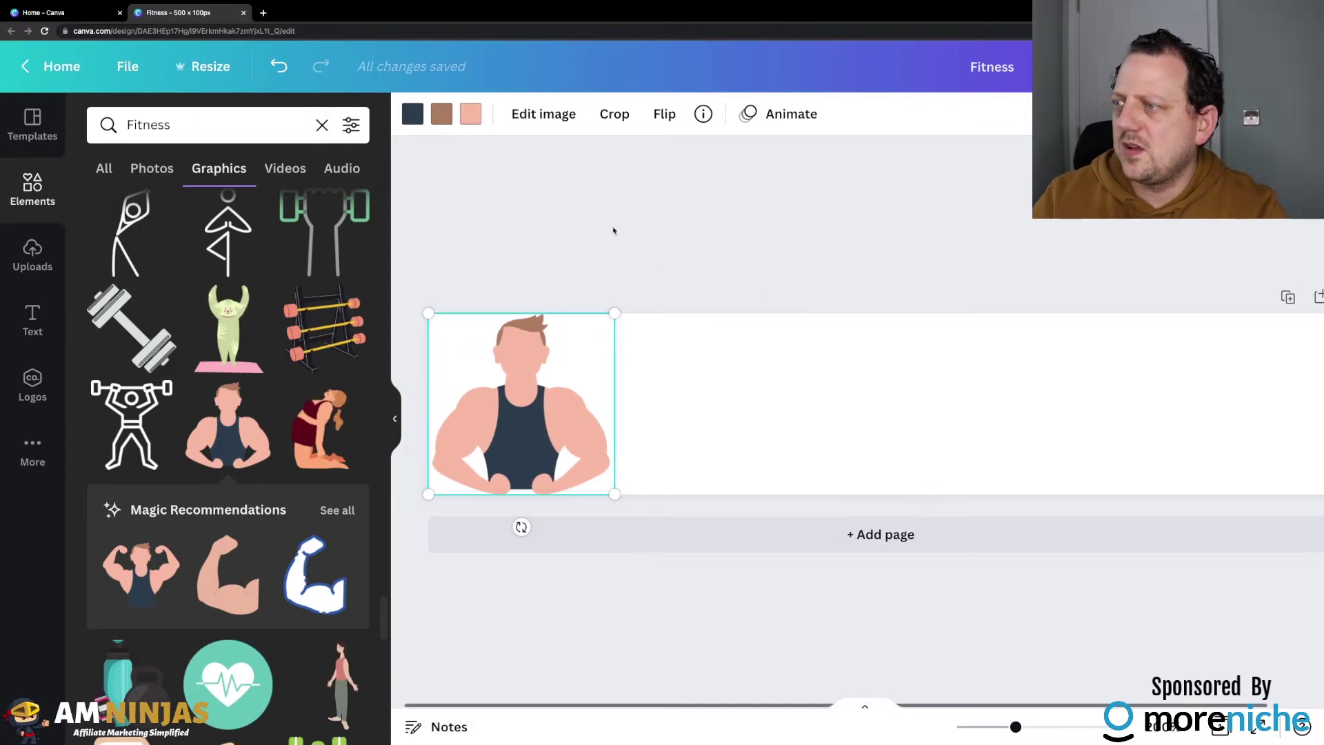
left_click(573, 237)
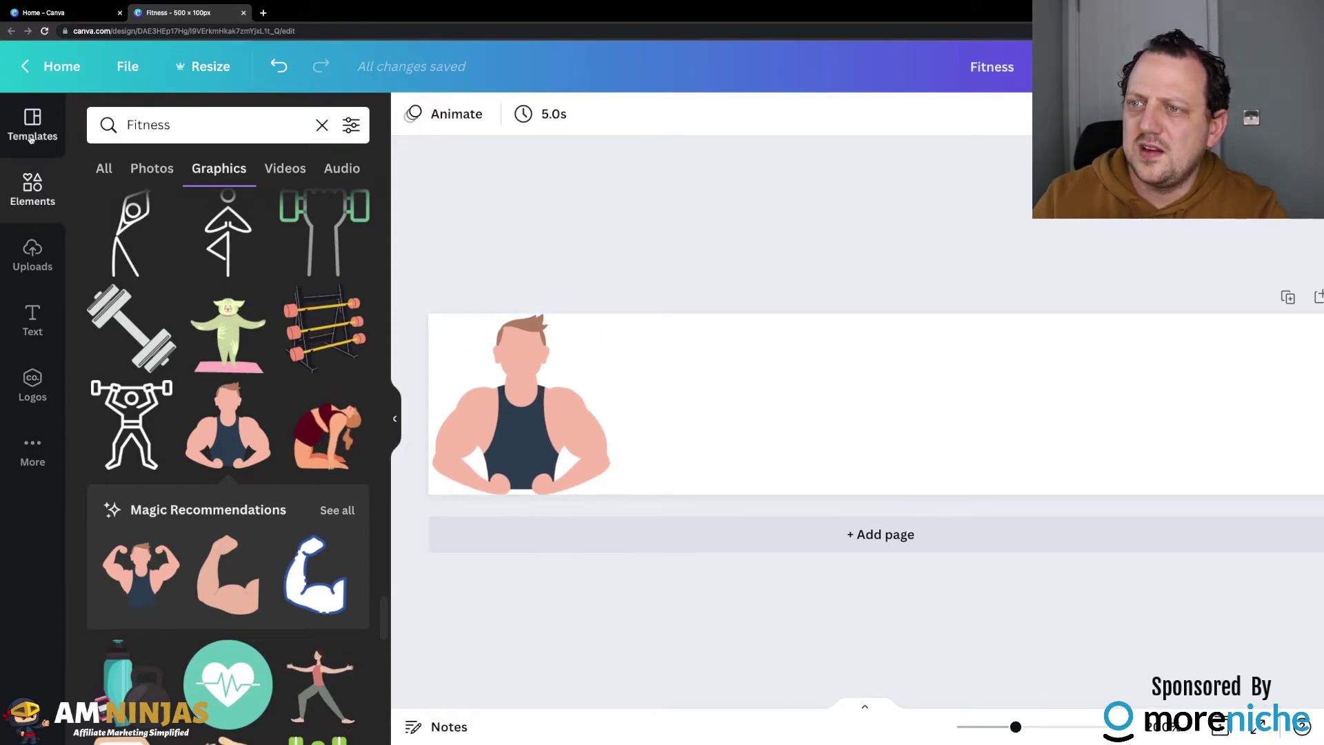
- Add a heading reading "Fitness" beside the muscular man's upper half and enlarge it to font size 37.9
left_click(32, 320)
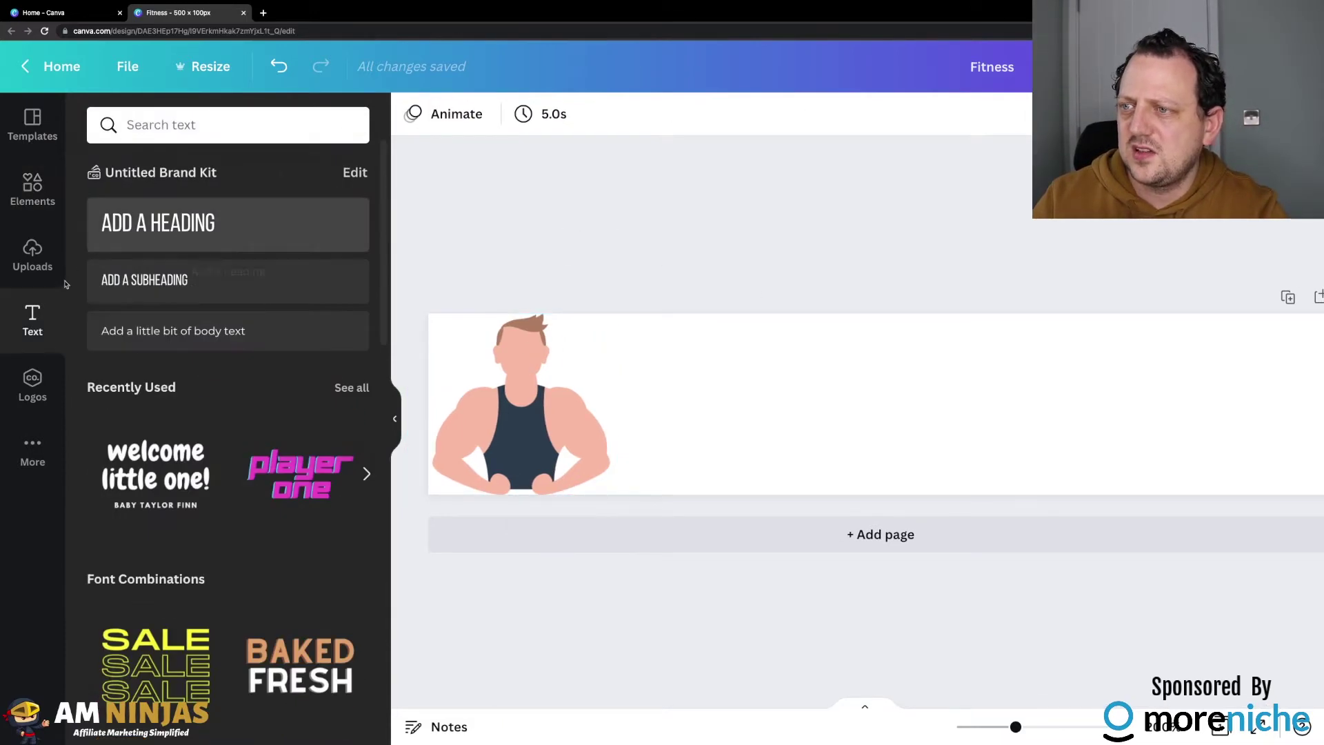
left_click(255, 205)
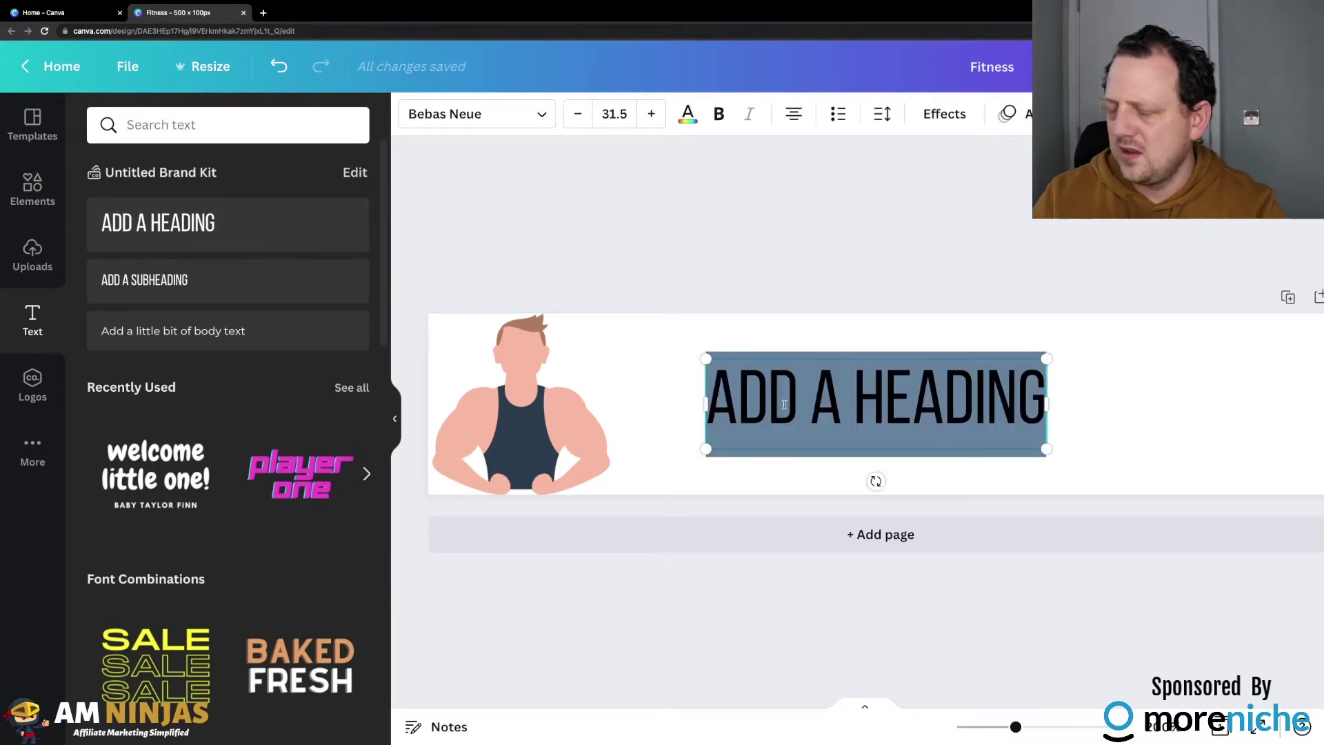
type("FITN")
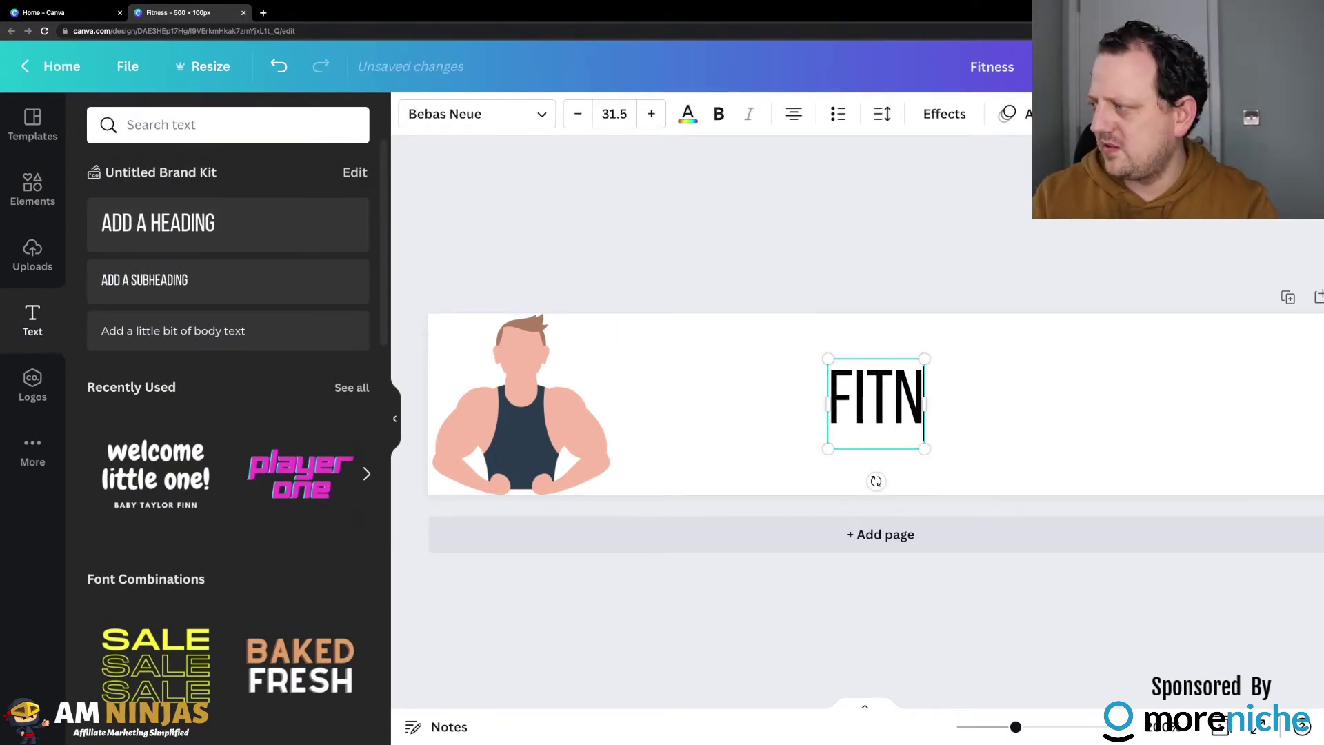
type("ESS")
left_click(997, 369)
left_click_drag(946, 410, 803, 379)
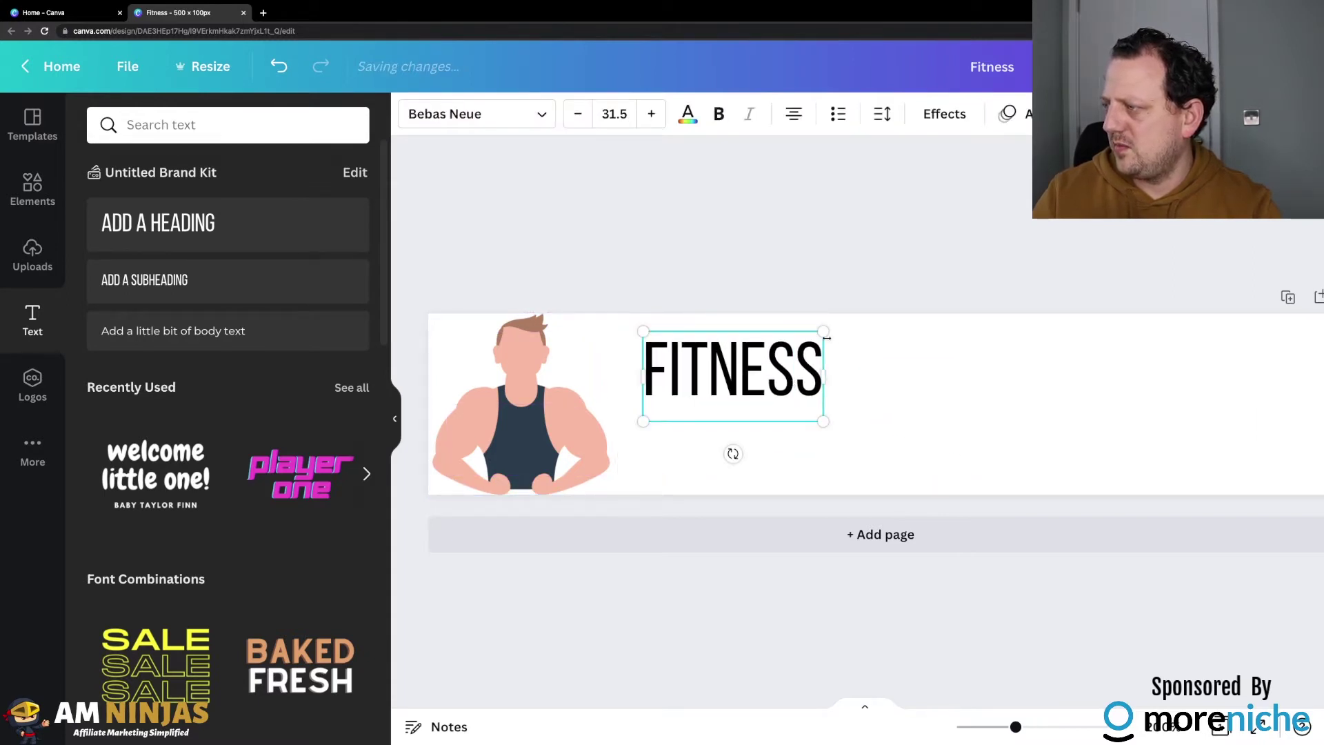
left_click_drag(824, 333, 861, 316)
- Duplicate the "Fitness" heading, align the copy directly beneath it and change the copy's text to "Builder"
key("ctrl+d")
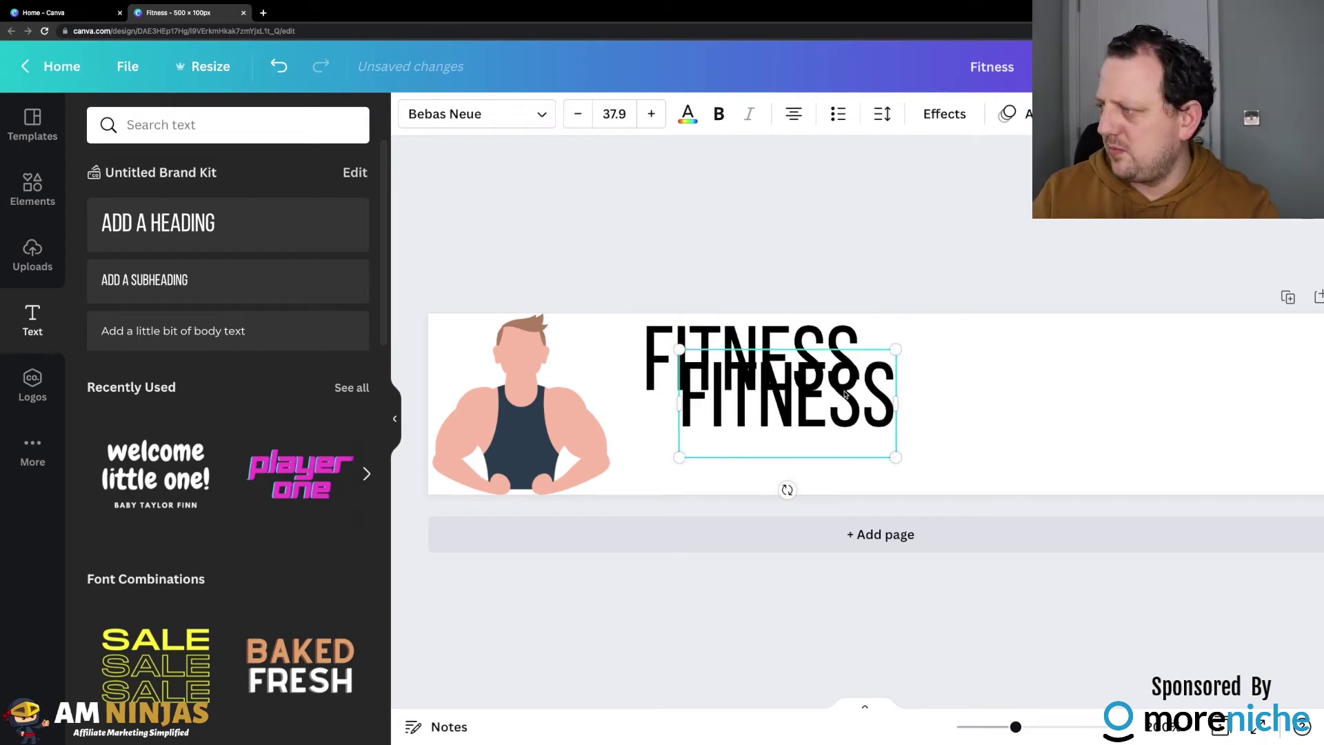
left_click_drag(845, 393, 800, 441)
double_click(800, 442)
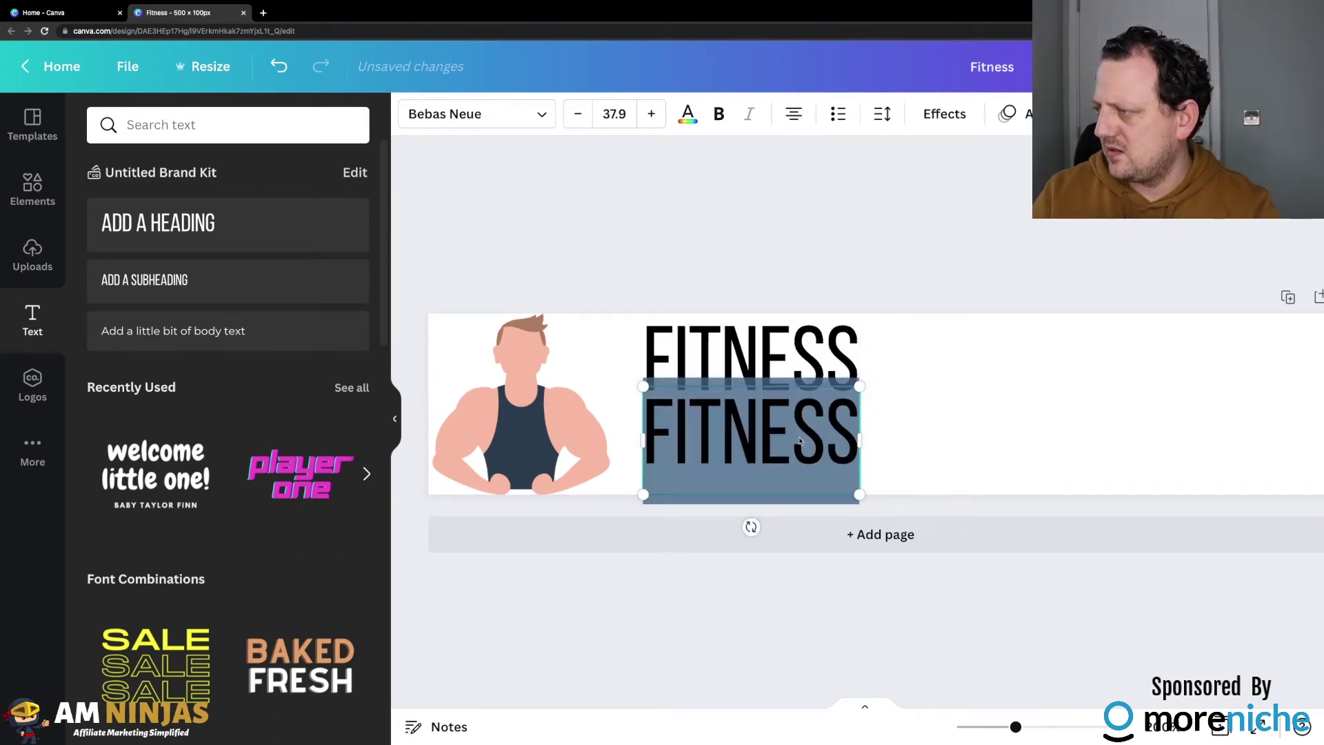
type("BUILDER")
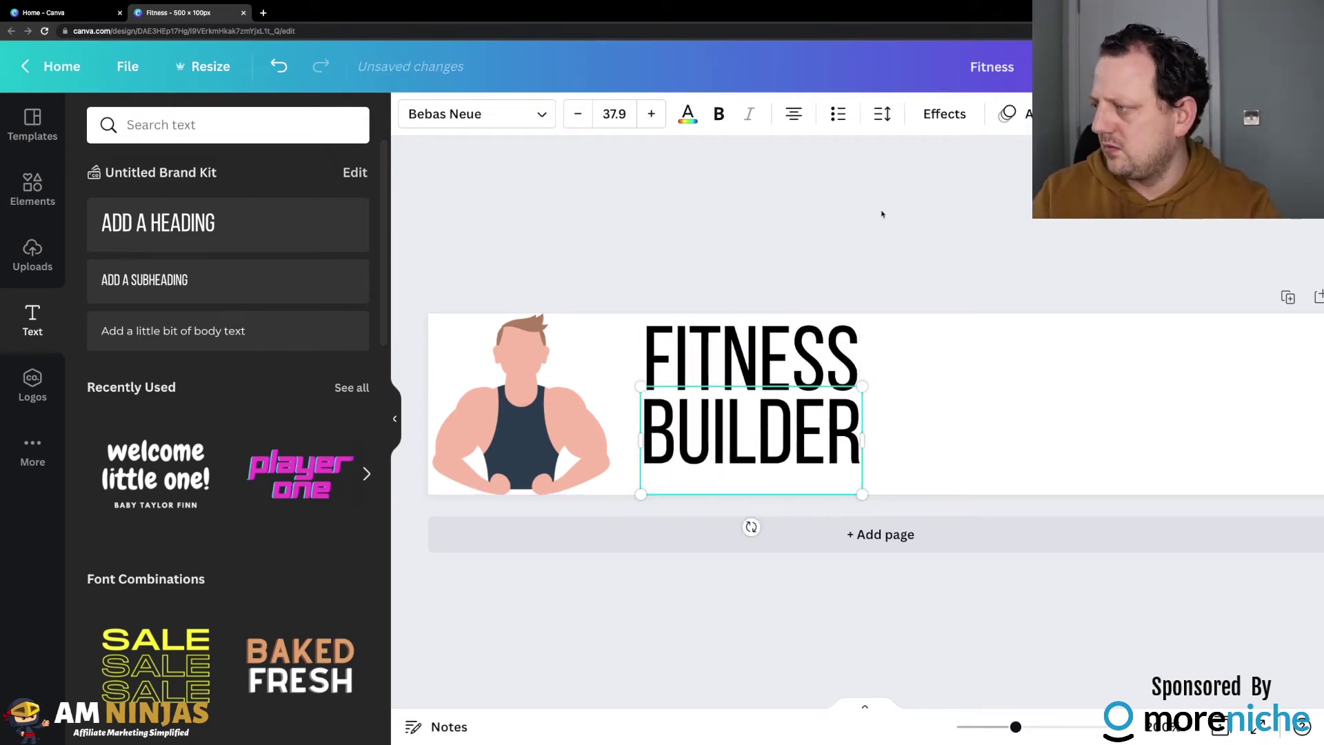
left_click(881, 213)
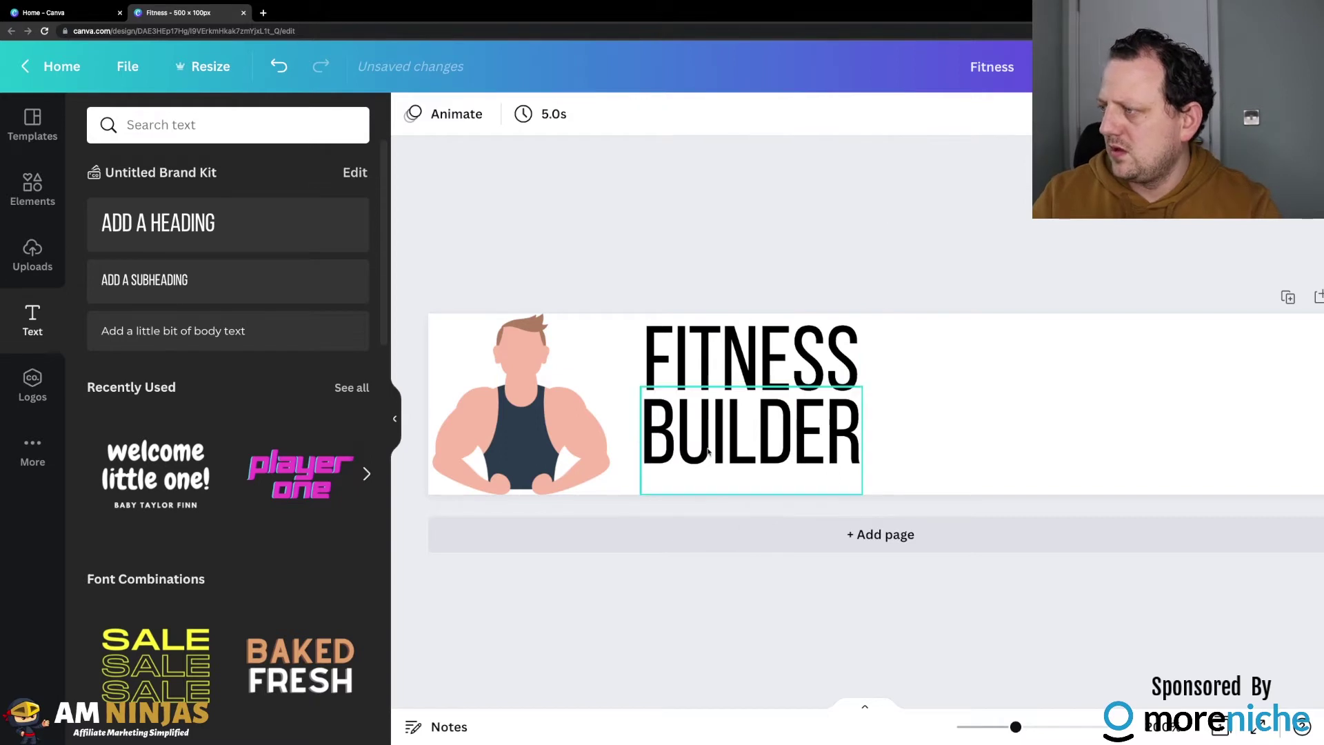
- Change the font of the "Fitness" heading to Chewy and look through the other fonts on offer
left_click(746, 451)
left_click(740, 333)
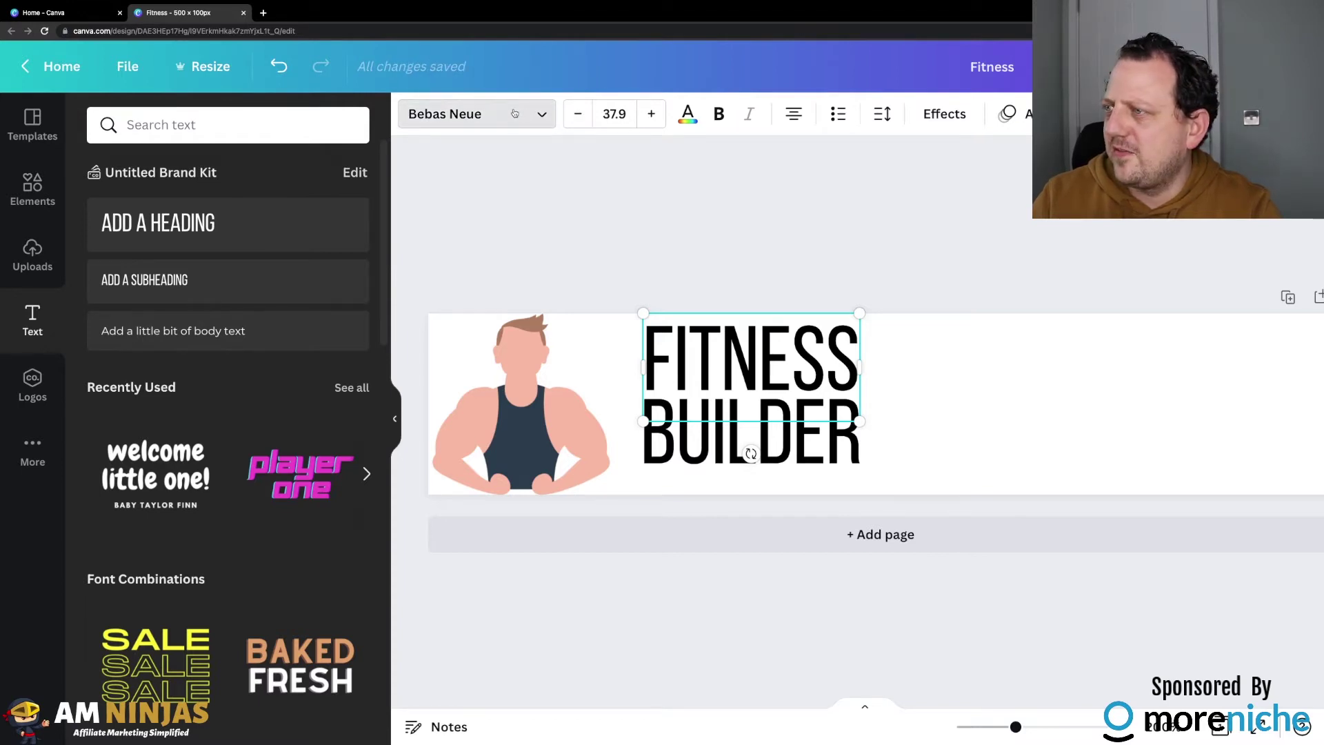
left_click(464, 111)
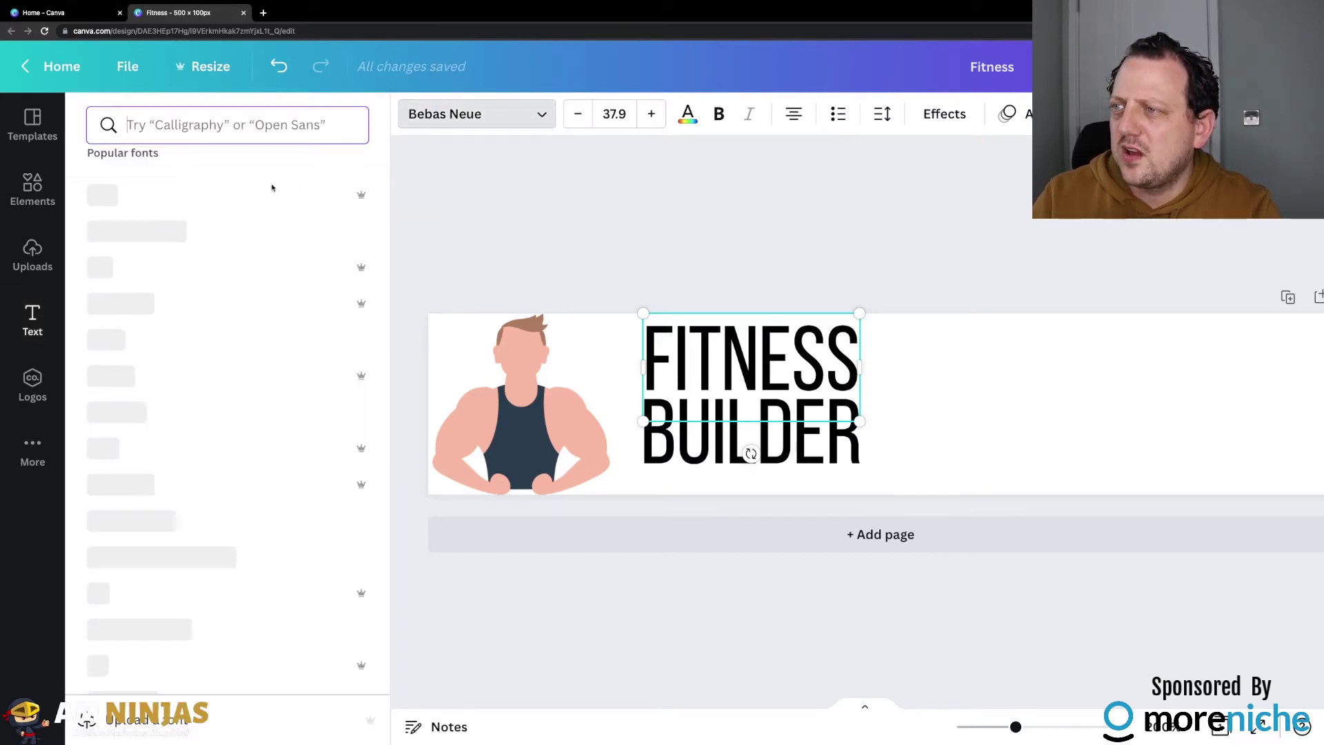
scroll(283, 290, "up", 10)
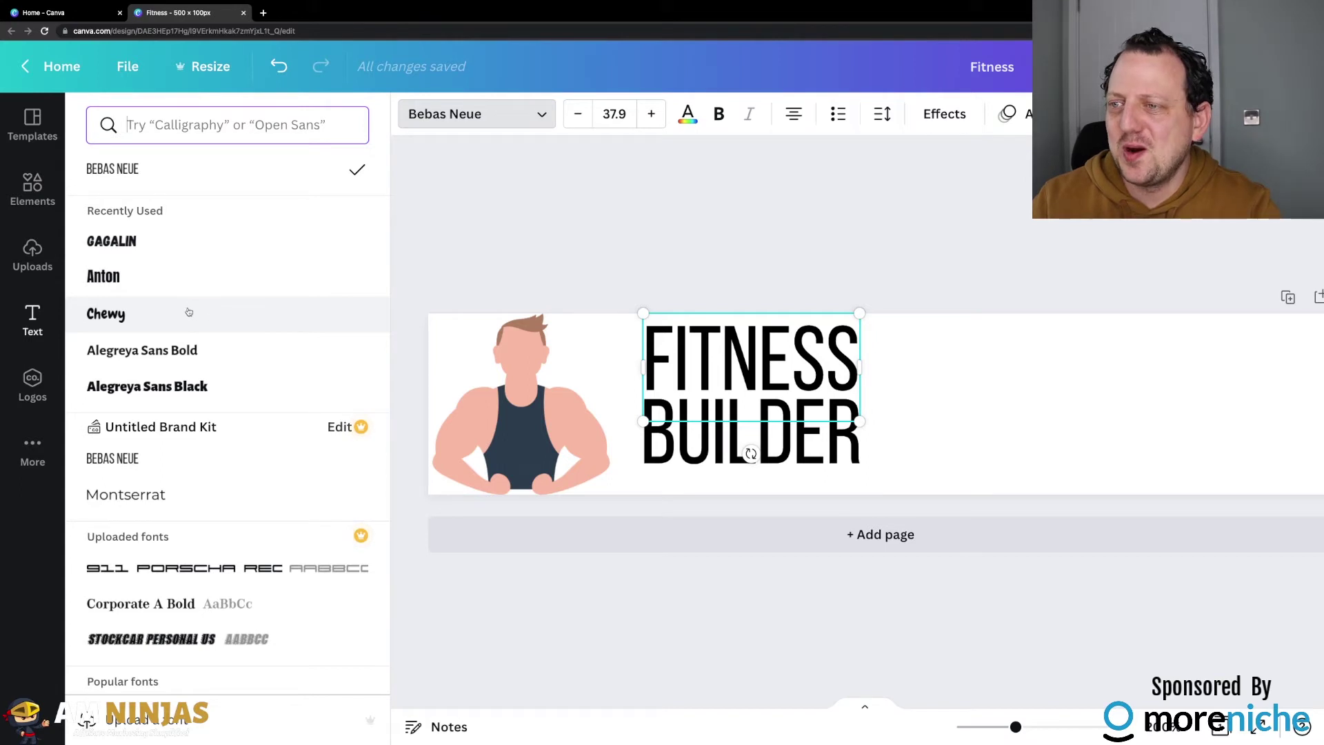
left_click(189, 312)
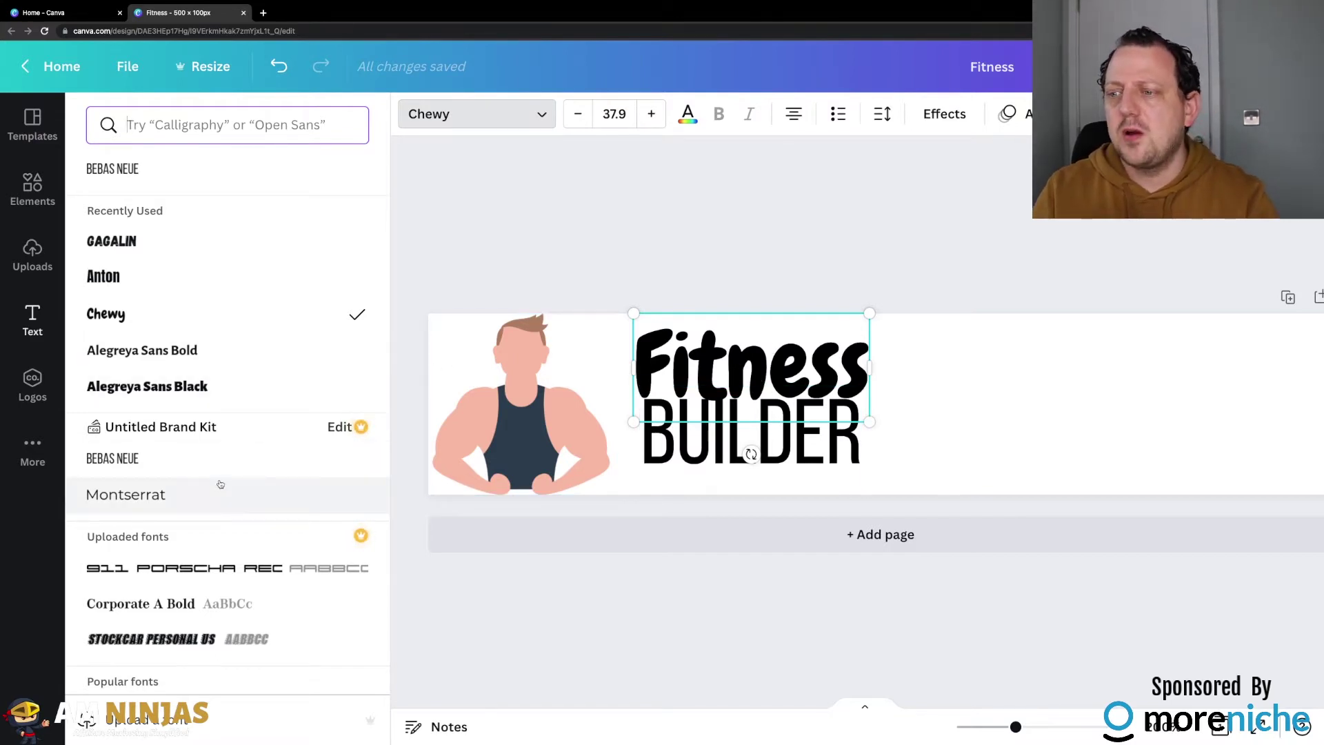
scroll(220, 484, "down", 2)
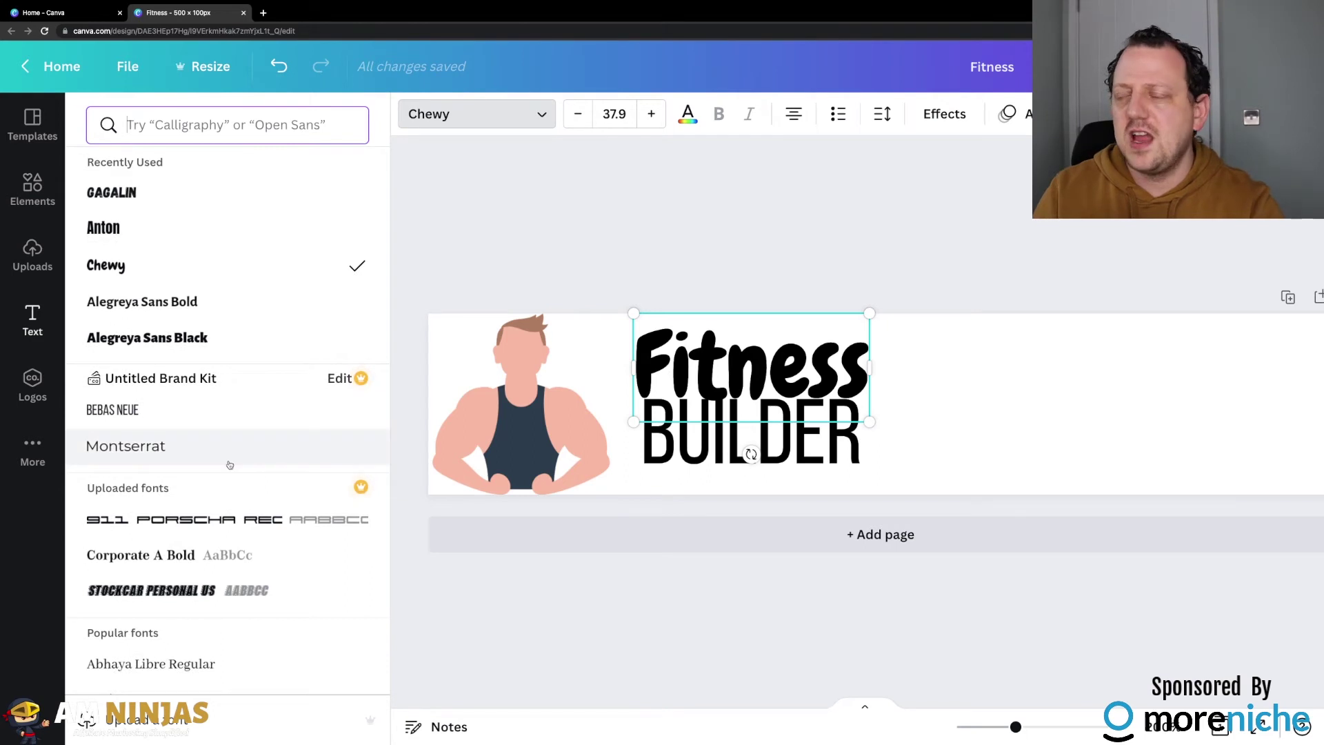
- Try the Advetime font on the "Fitness" heading and look further through the popular fonts
scroll(262, 449, "down", 4)
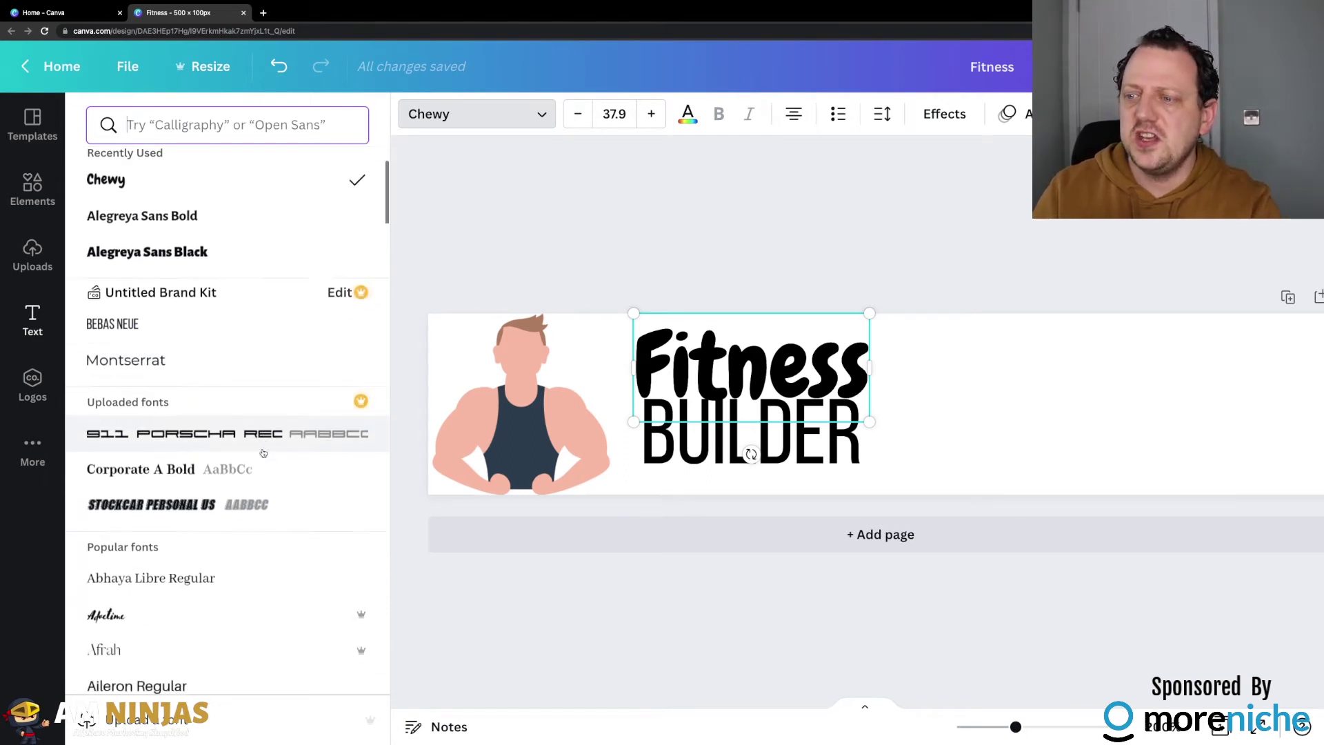
scroll(248, 489, "down", 3)
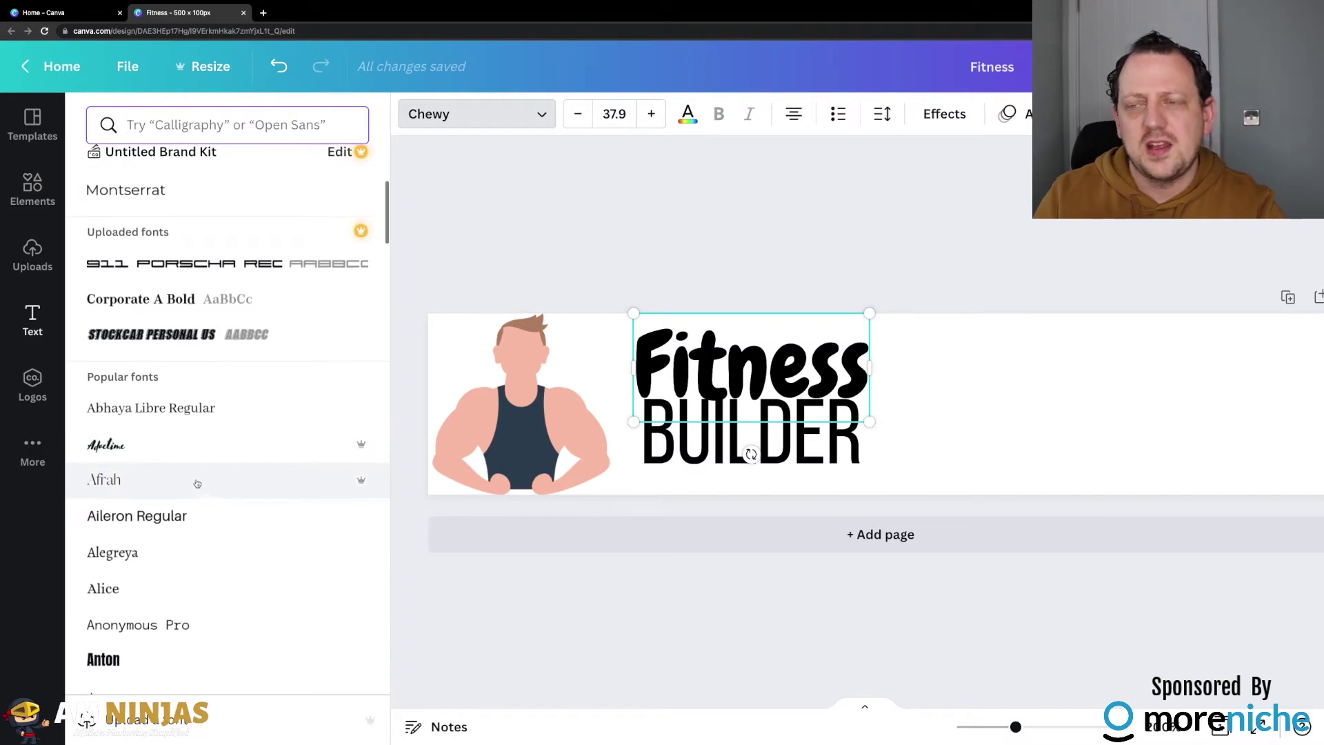
left_click(180, 446)
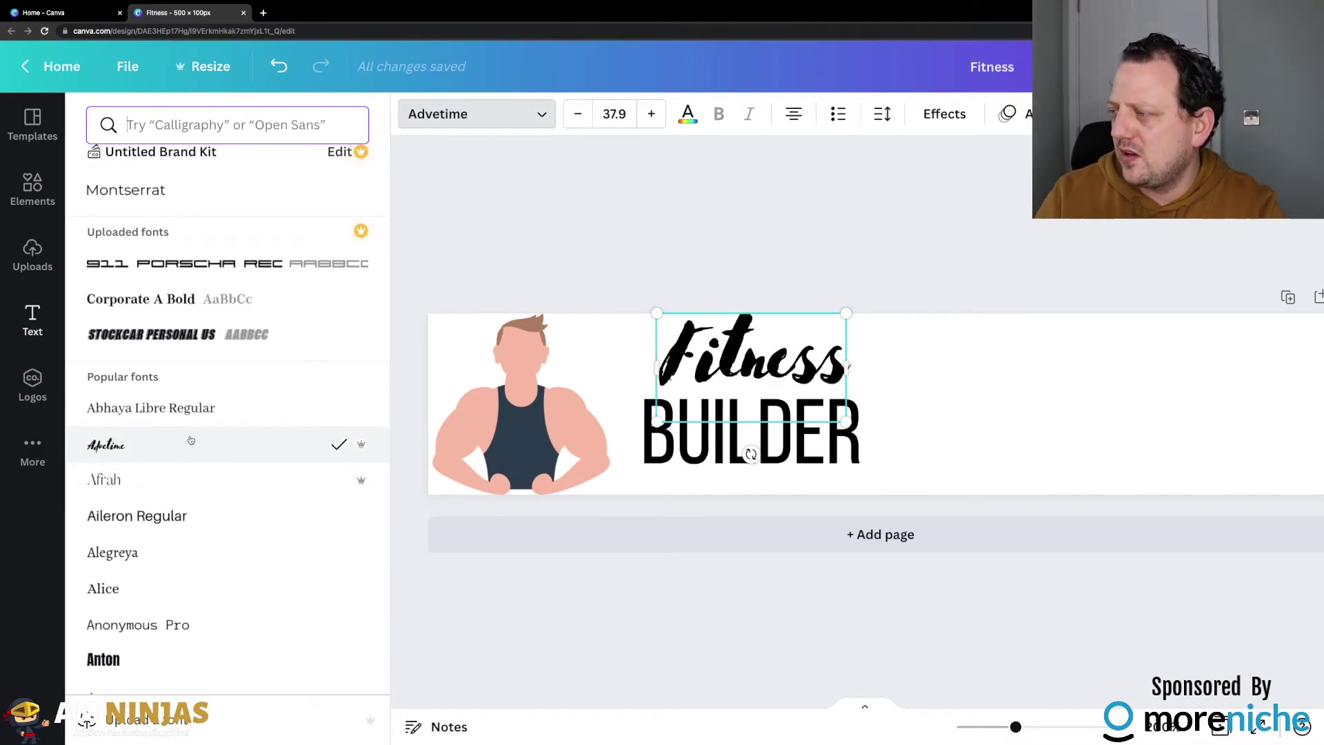
scroll(213, 524, "down", 1)
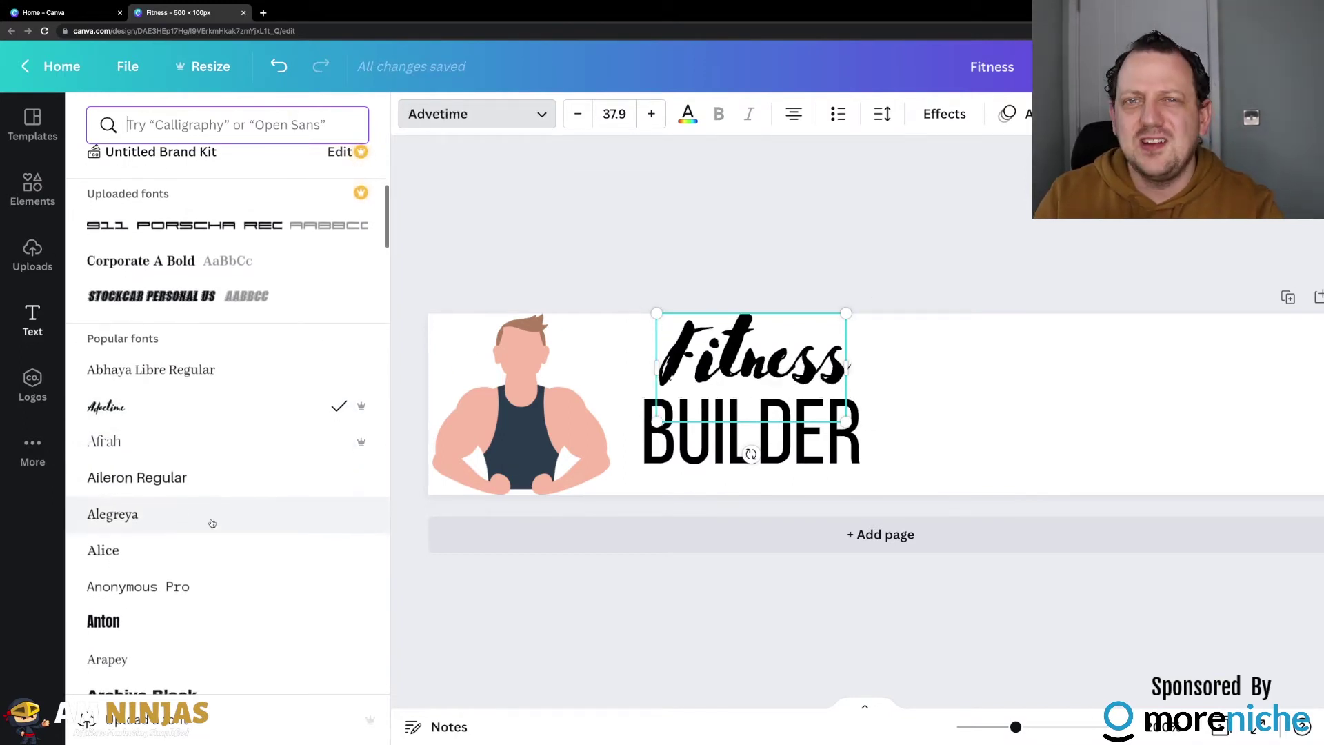
scroll(212, 523, "down", 5)
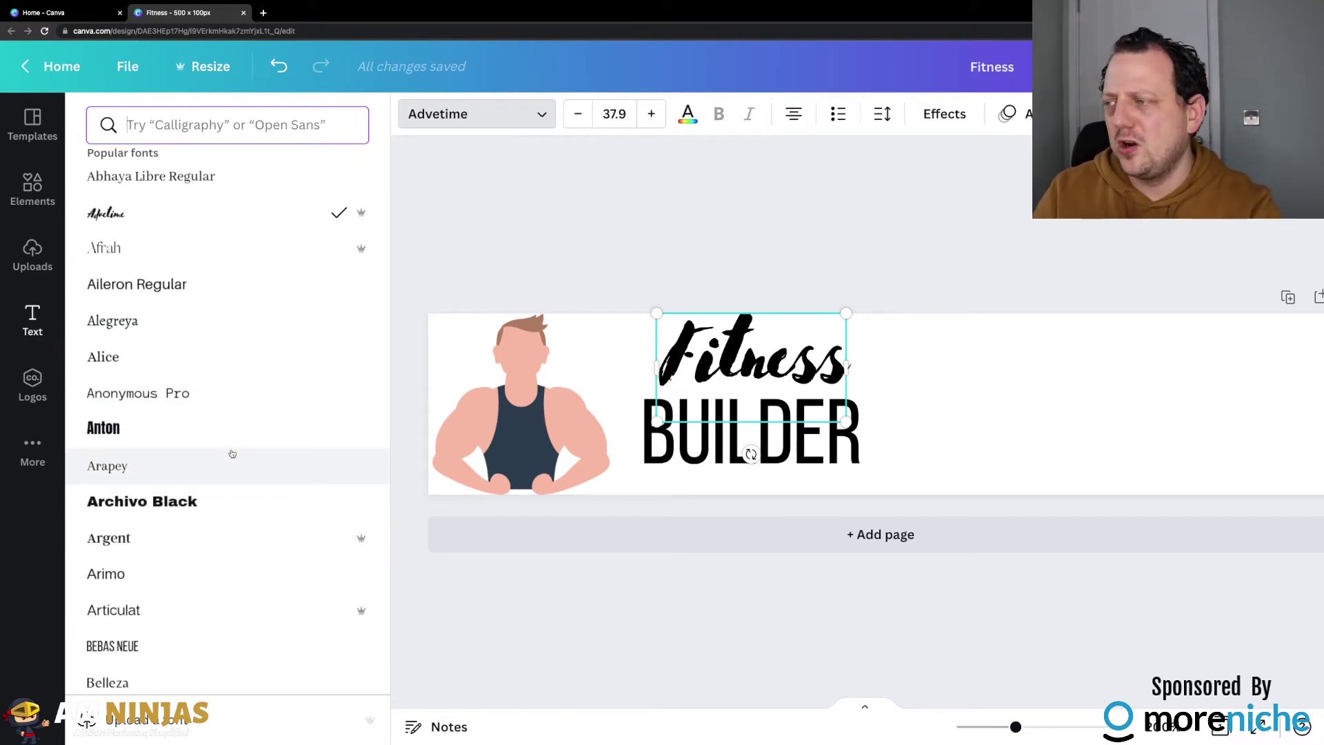
scroll(232, 507, "down", 5)
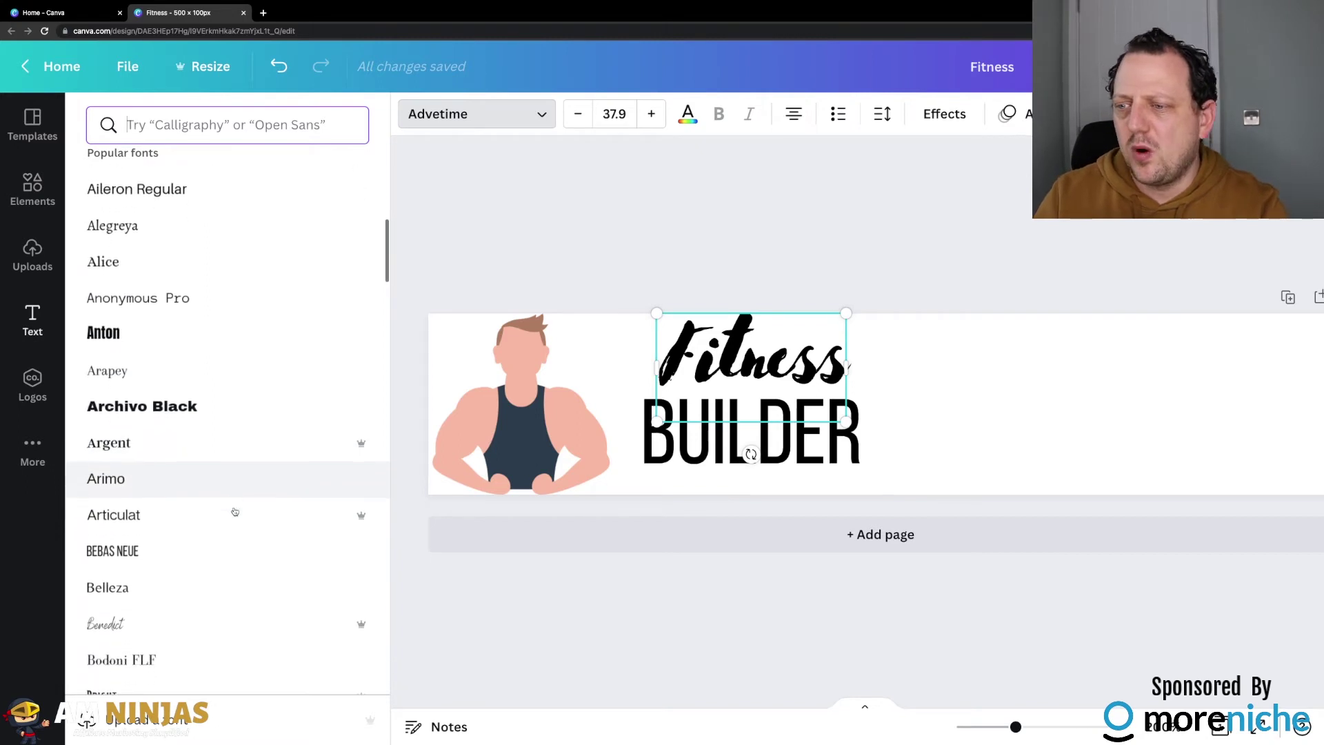
- Set the "Fitness" heading in the Gagalin font and enlarge it to font size 50 near the canvas's upper edge
scroll(235, 511, "up", 15)
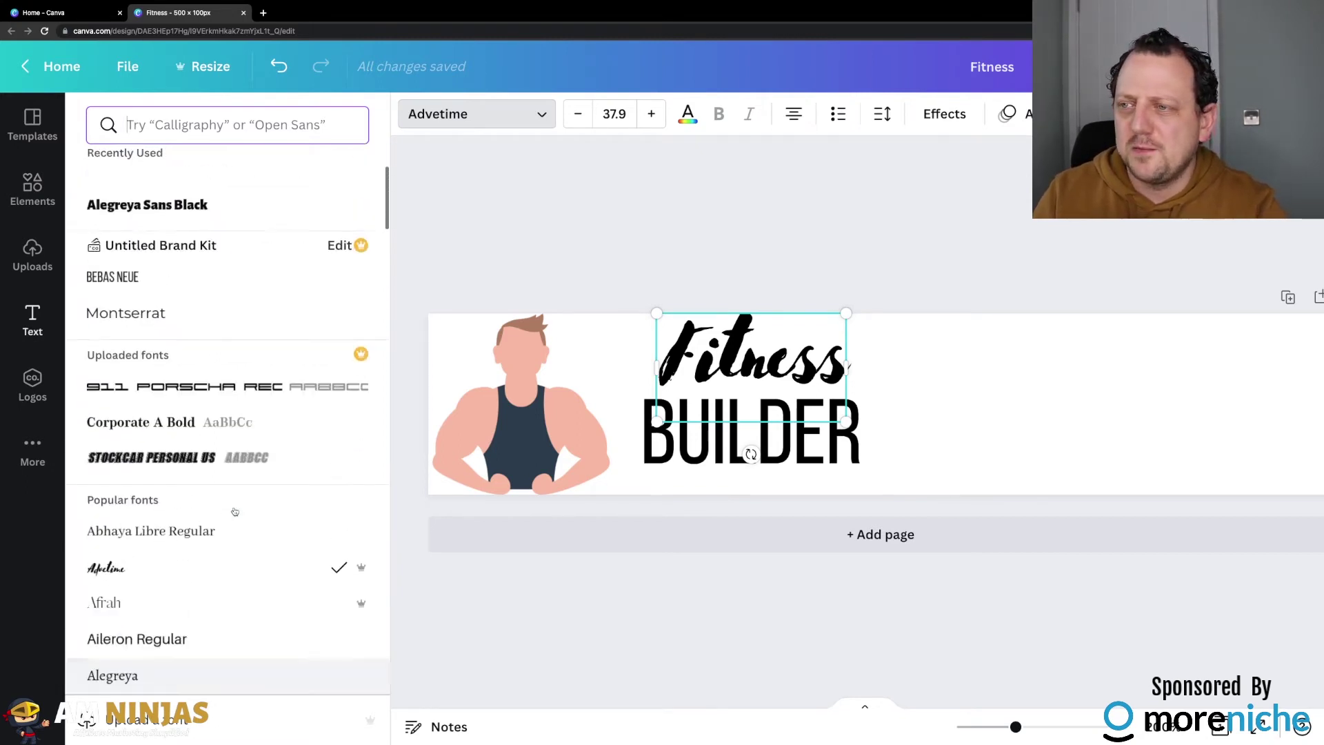
scroll(234, 510, "up", 1)
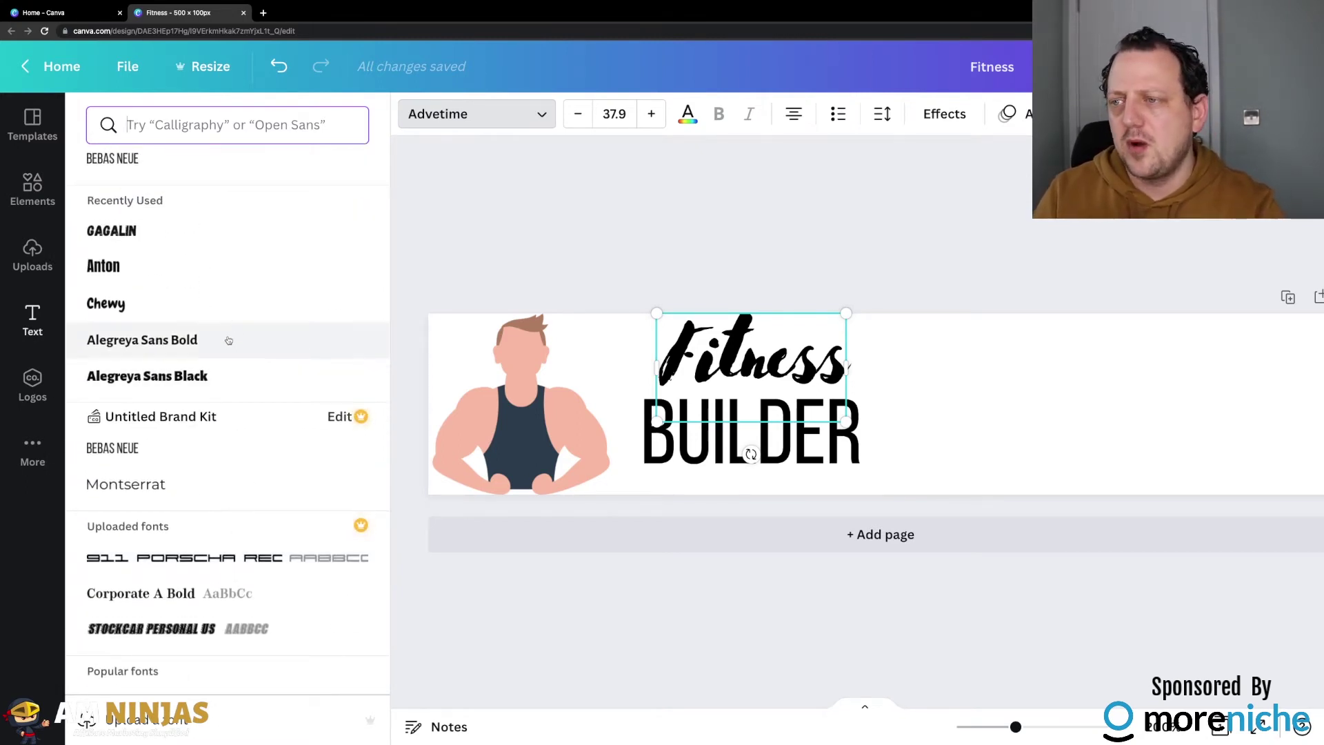
left_click(207, 230)
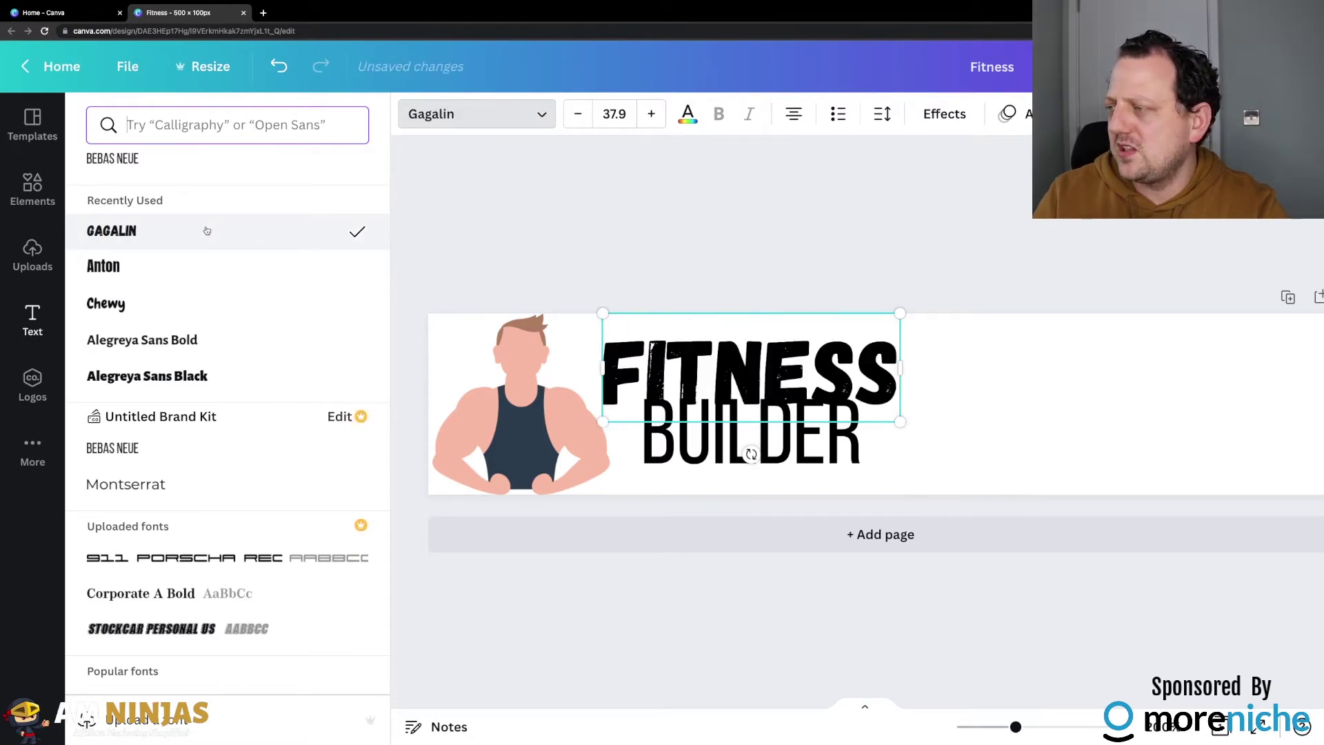
left_click(666, 393)
left_click_drag(697, 355, 708, 330)
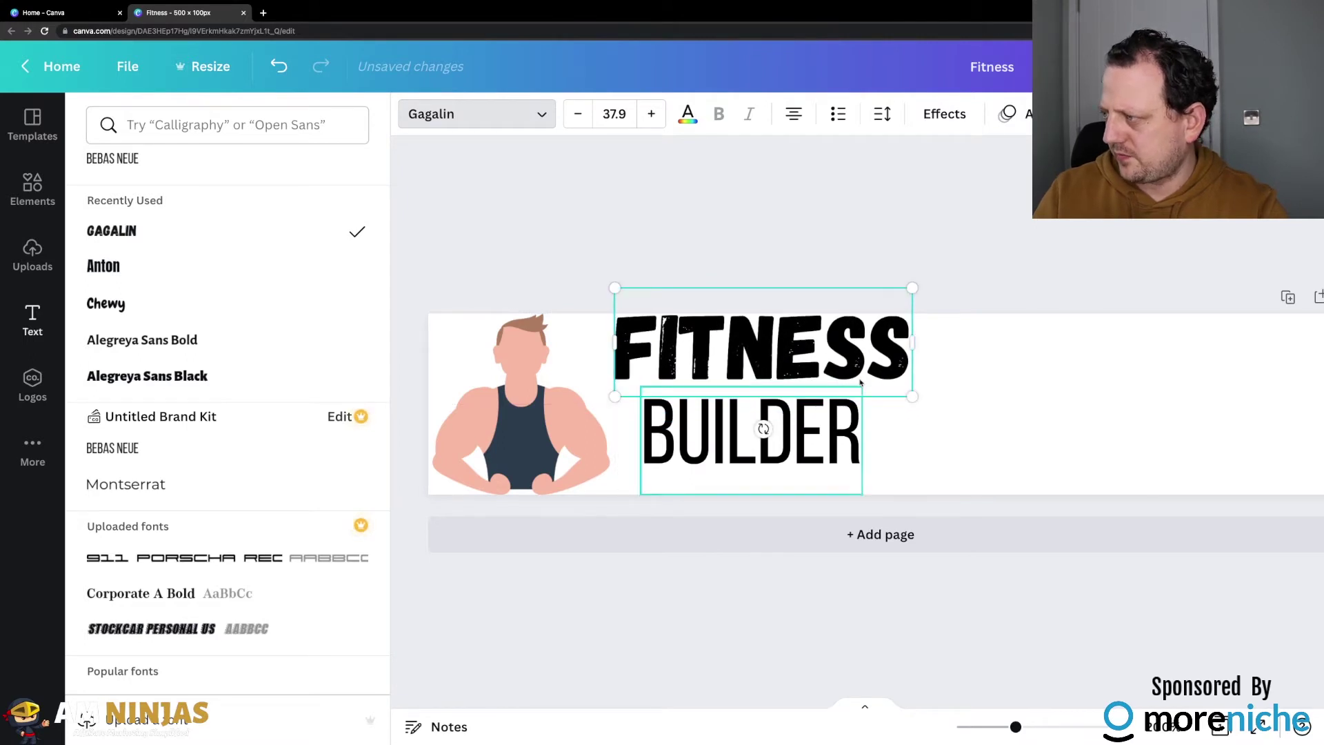
left_click_drag(913, 397, 1008, 433)
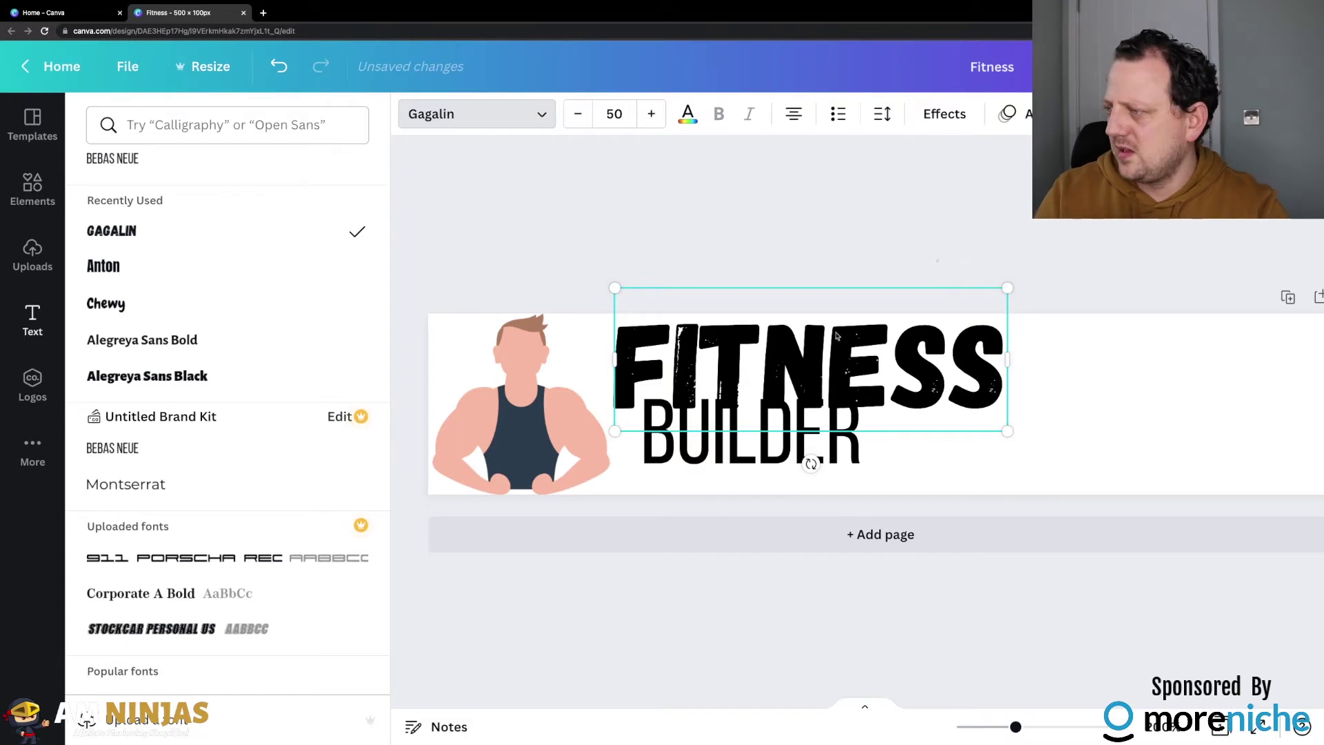
- Align the "Builder" heading's left edge with the "Fitness" heading above it and enlarge it to font size 46.9
left_click(762, 455)
left_click_drag(763, 457, 736, 462)
left_click_drag(835, 504, 896, 510)
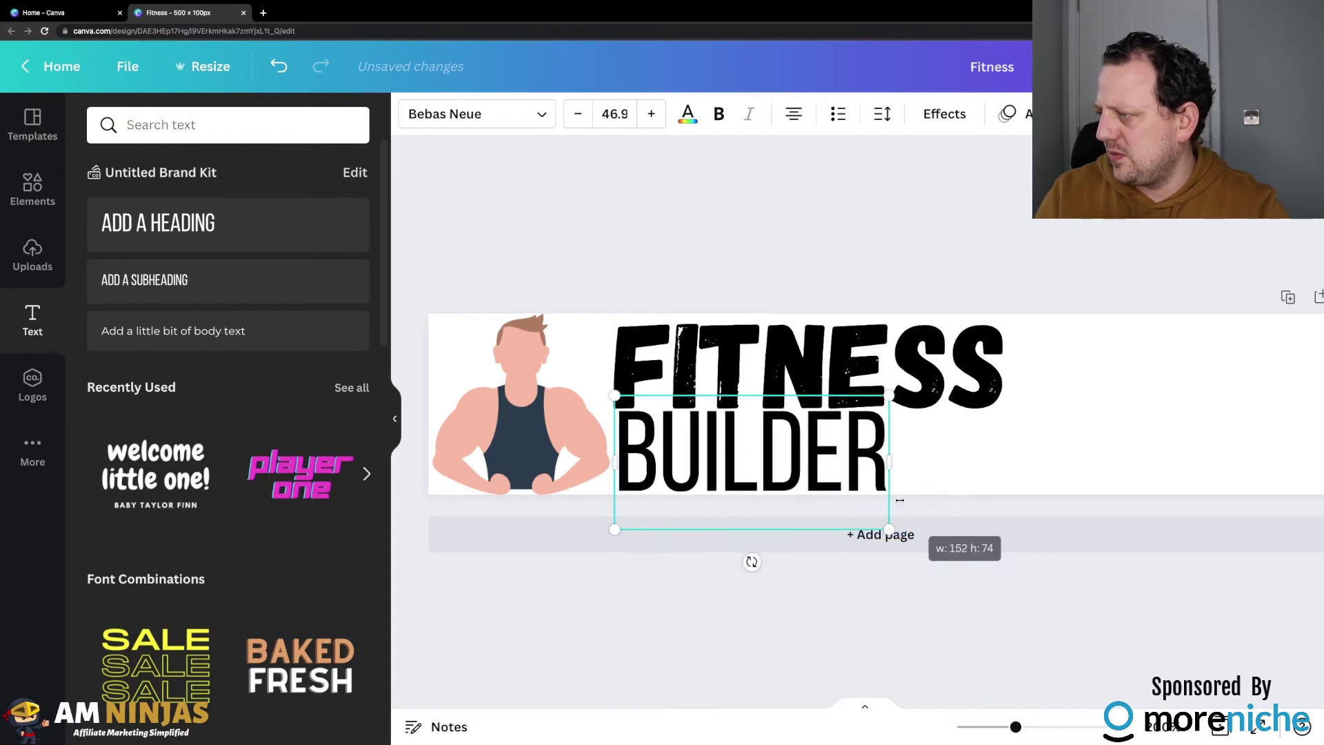
- Shrink the "Fitness" heading to font size 34.1 so it roughly matches the width of "Builder", keeping it above that word
left_click(941, 375)
left_click_drag(1005, 428, 931, 403)
left_click_drag(885, 354, 888, 372)
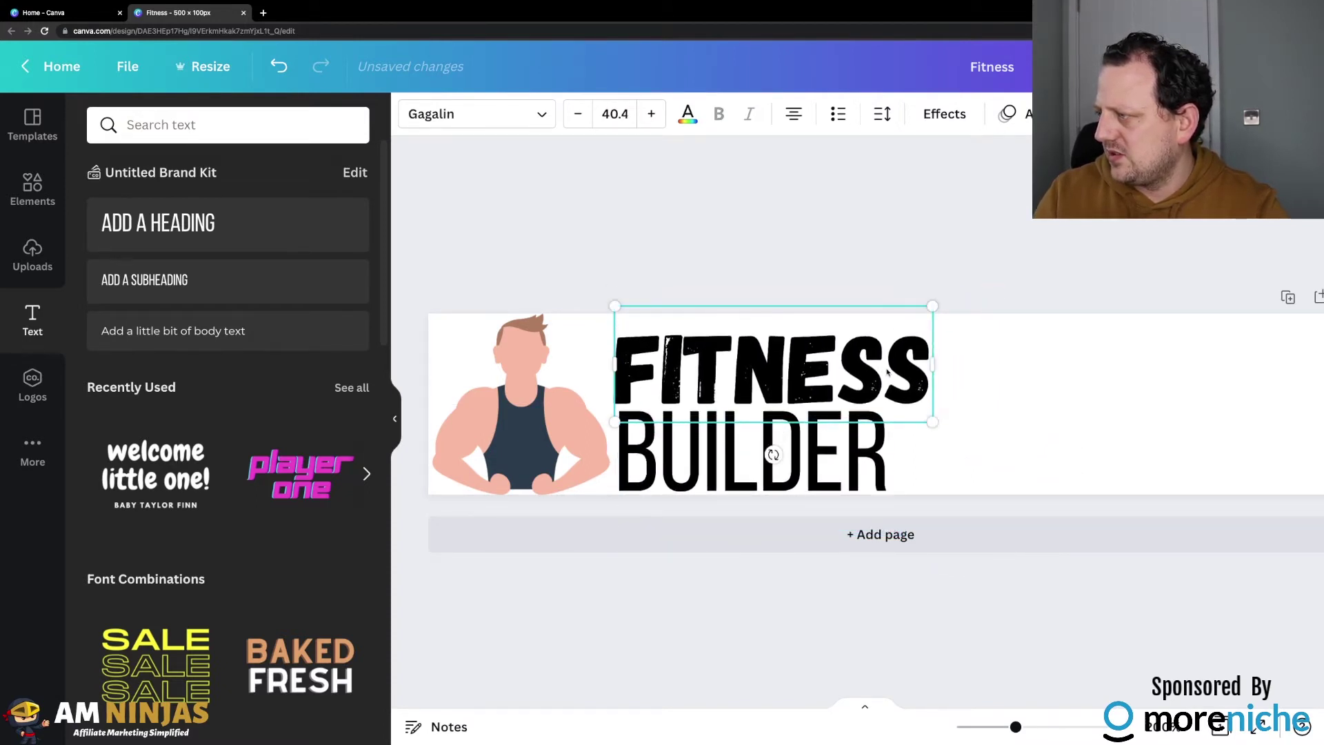
left_click_drag(927, 417, 886, 400)
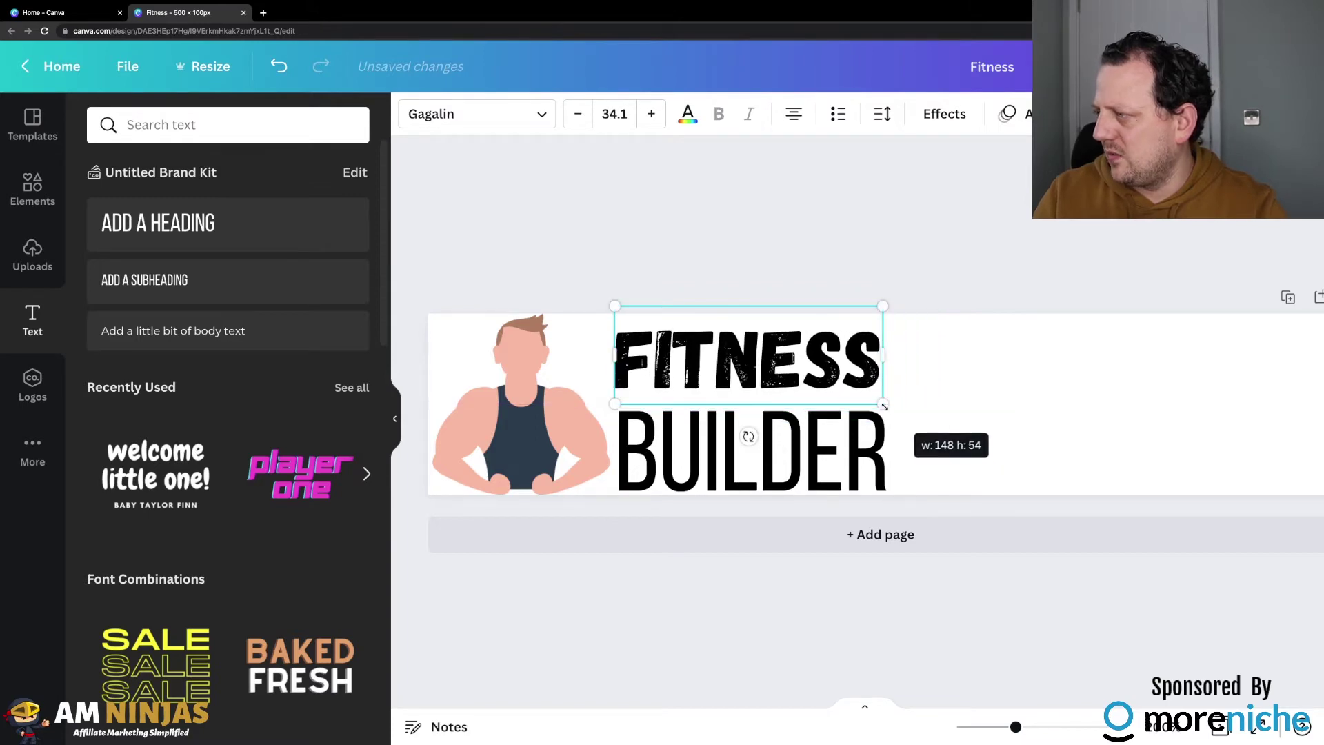
left_click(929, 261)
scroll(969, 357, "right", 2)
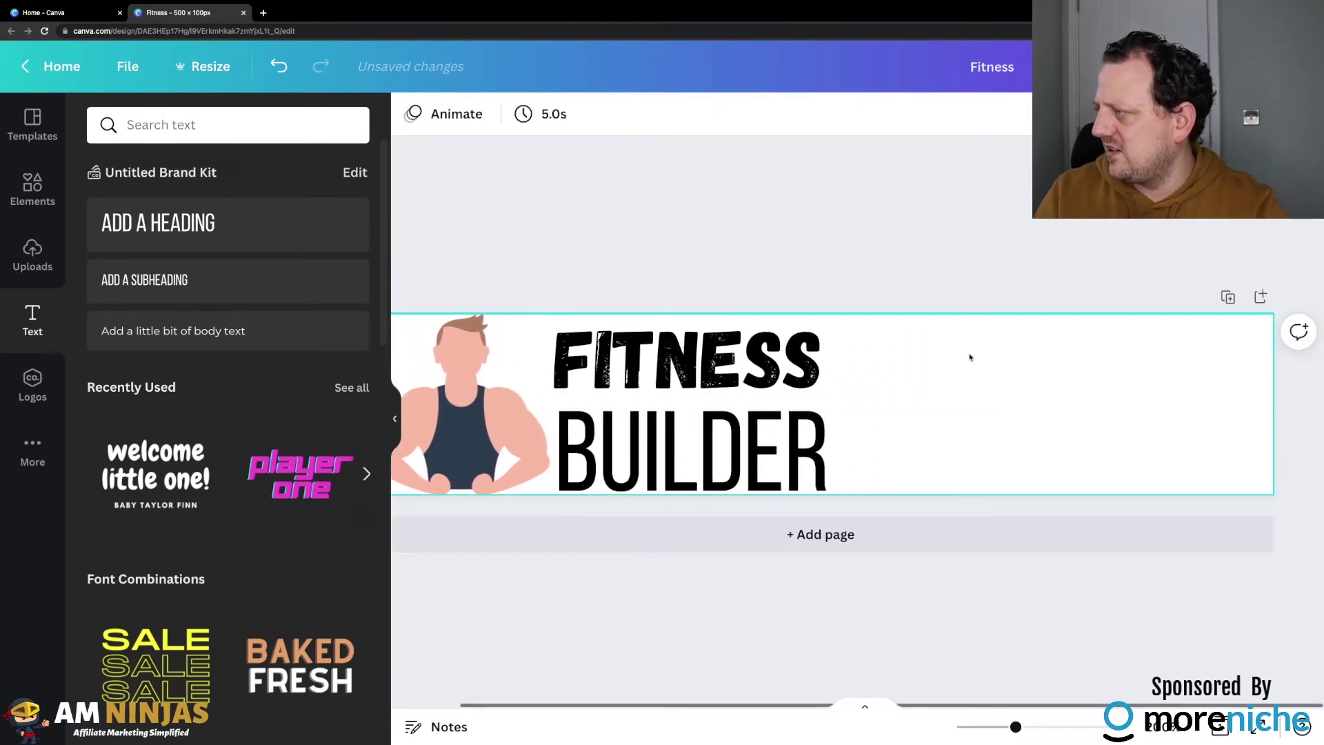
scroll(969, 357, "left", 2)
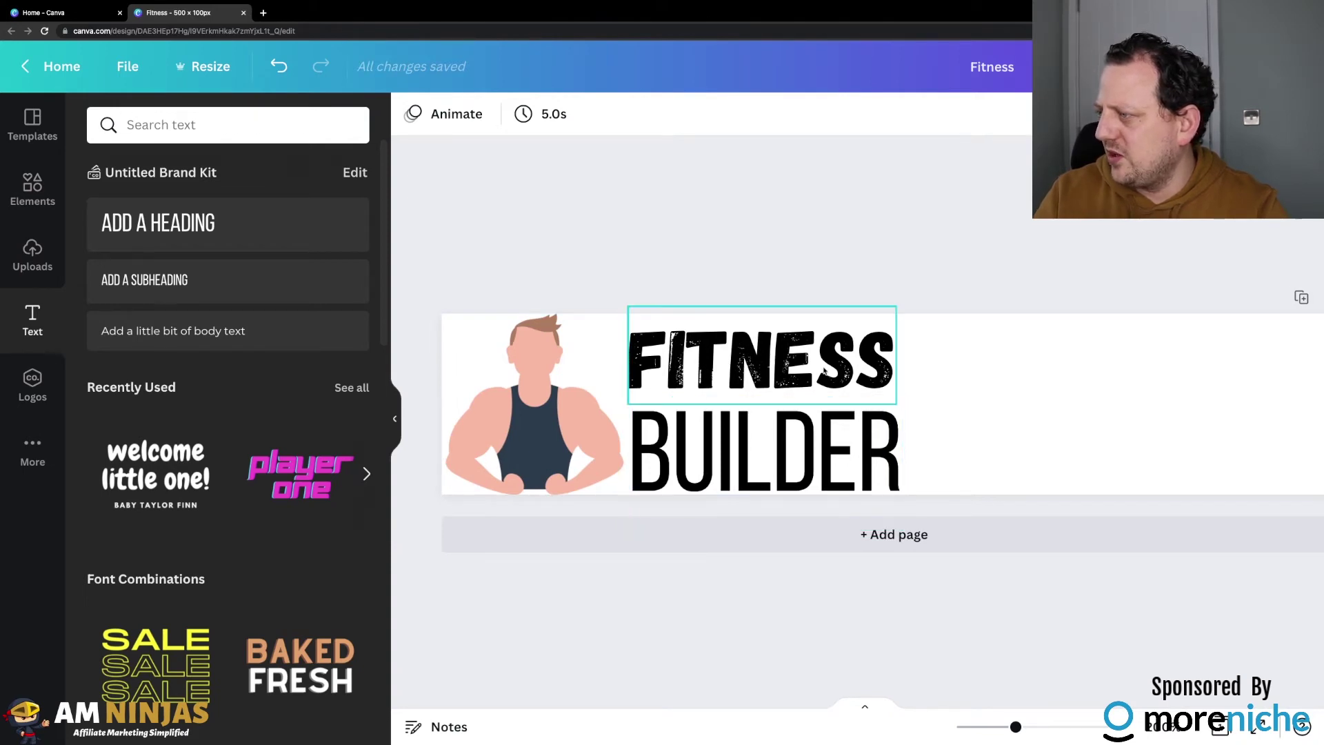
- Enlarge the "Fitness" heading to font size 51.6 and fit it between the canvas's upper edge and "Builder", with left edges aligned
left_click(825, 371)
left_click_drag(899, 403, 1037, 455)
left_click_drag(948, 433, 948, 404)
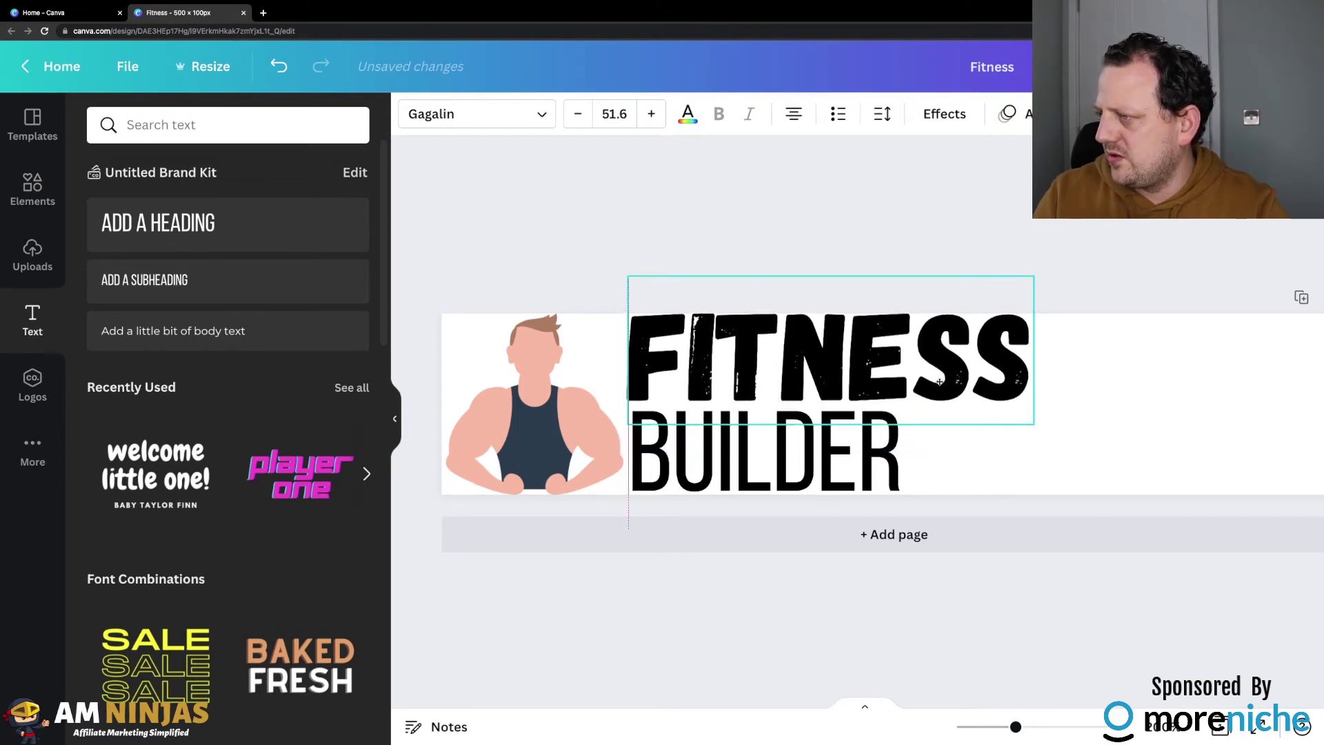
- Try shrinking the muscular man to about the height of "Builder" and placing him directly after that word
left_click(562, 418)
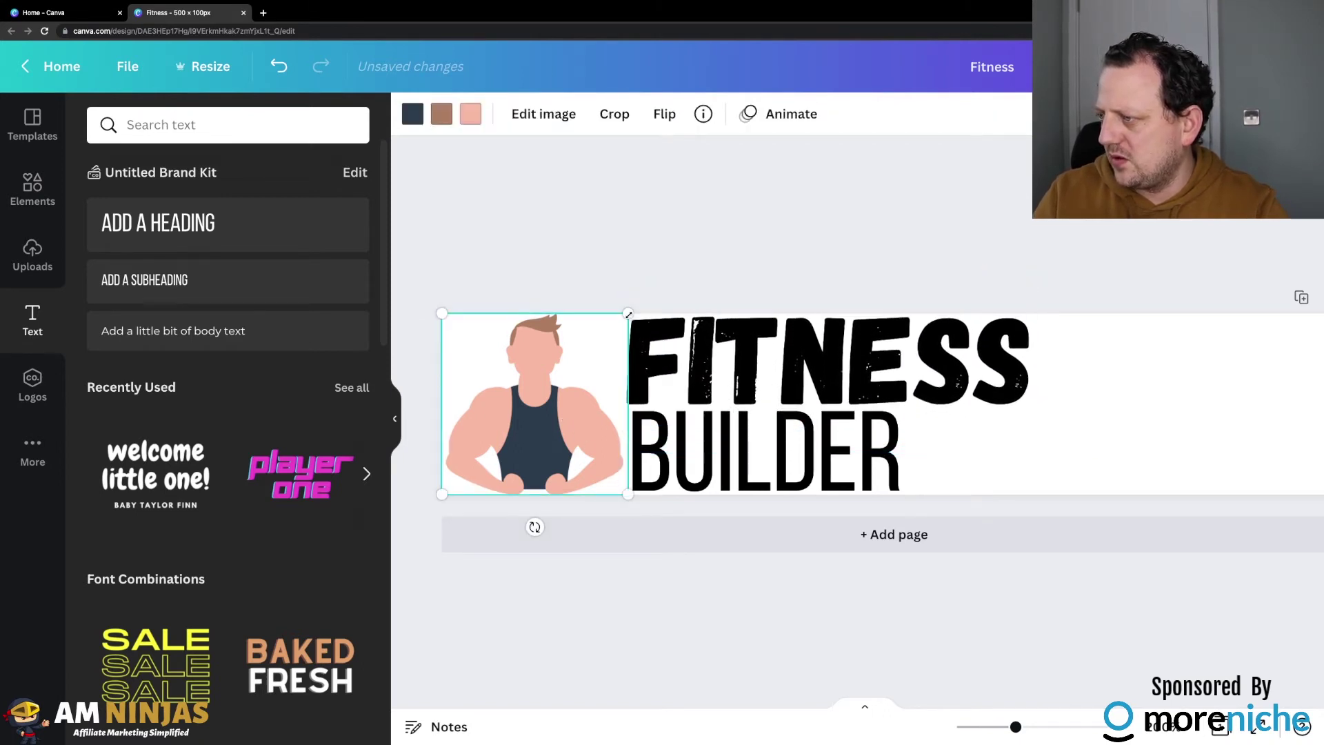
left_click_drag(628, 314, 544, 394)
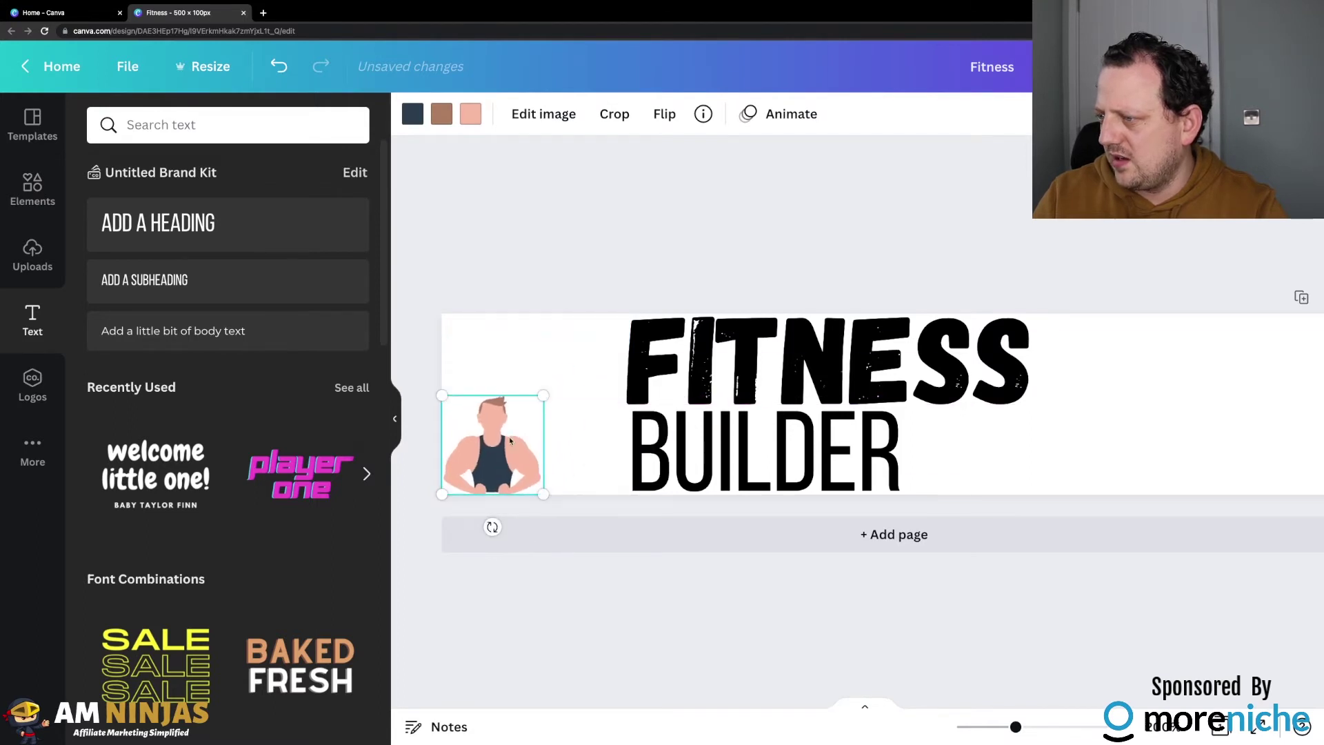
left_click_drag(512, 440, 980, 442)
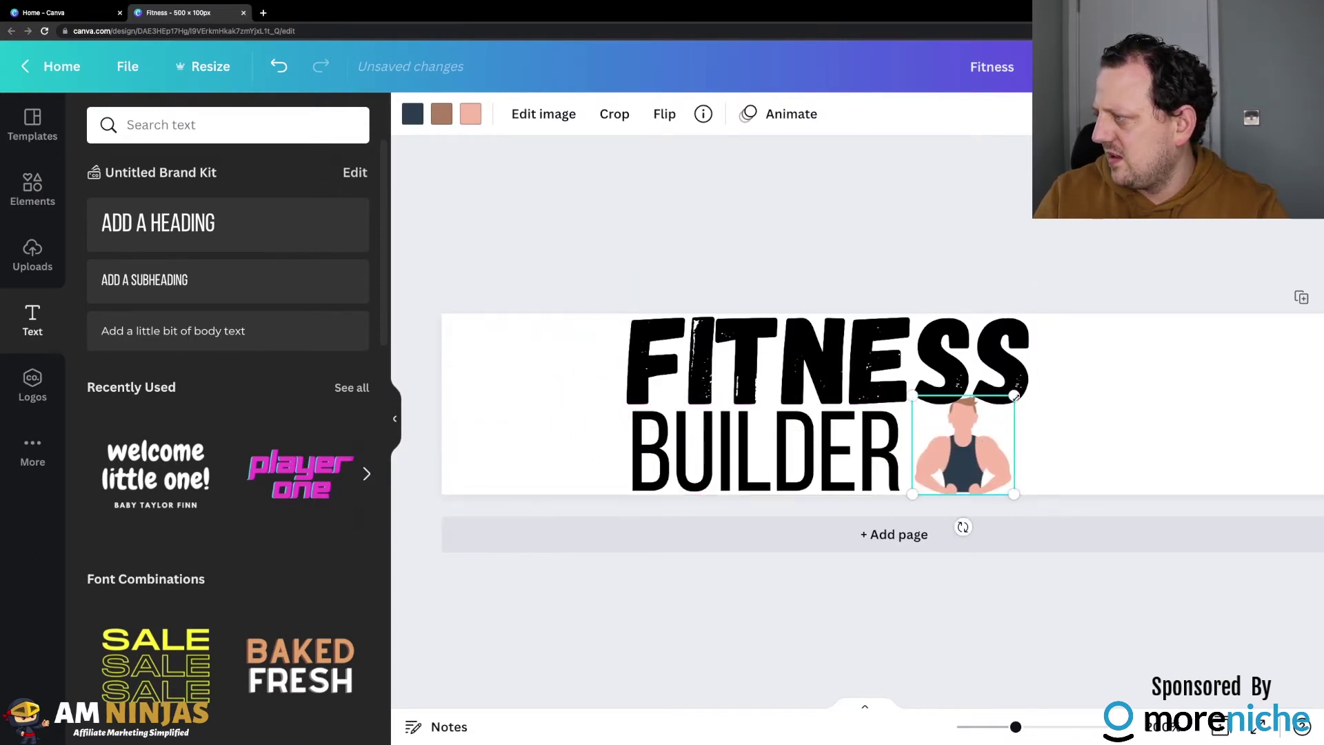
left_click_drag(1014, 396, 1006, 404)
left_click(1037, 298)
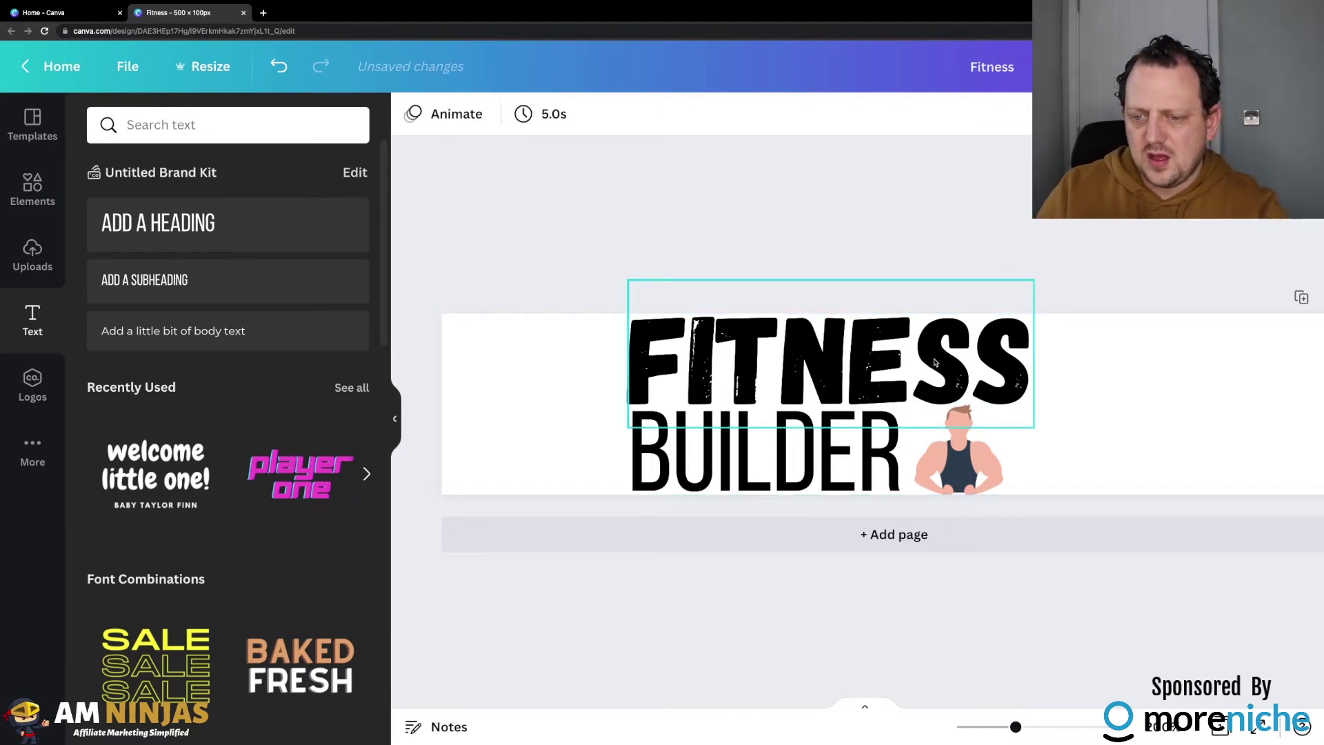
- Try shrinking the "Fitness" heading so it ends above the small muscular man, and lower it slightly towards "Builder"
left_click(991, 391)
left_click_drag(1034, 427, 989, 411)
left_click_drag(909, 376, 909, 386)
left_click(973, 286)
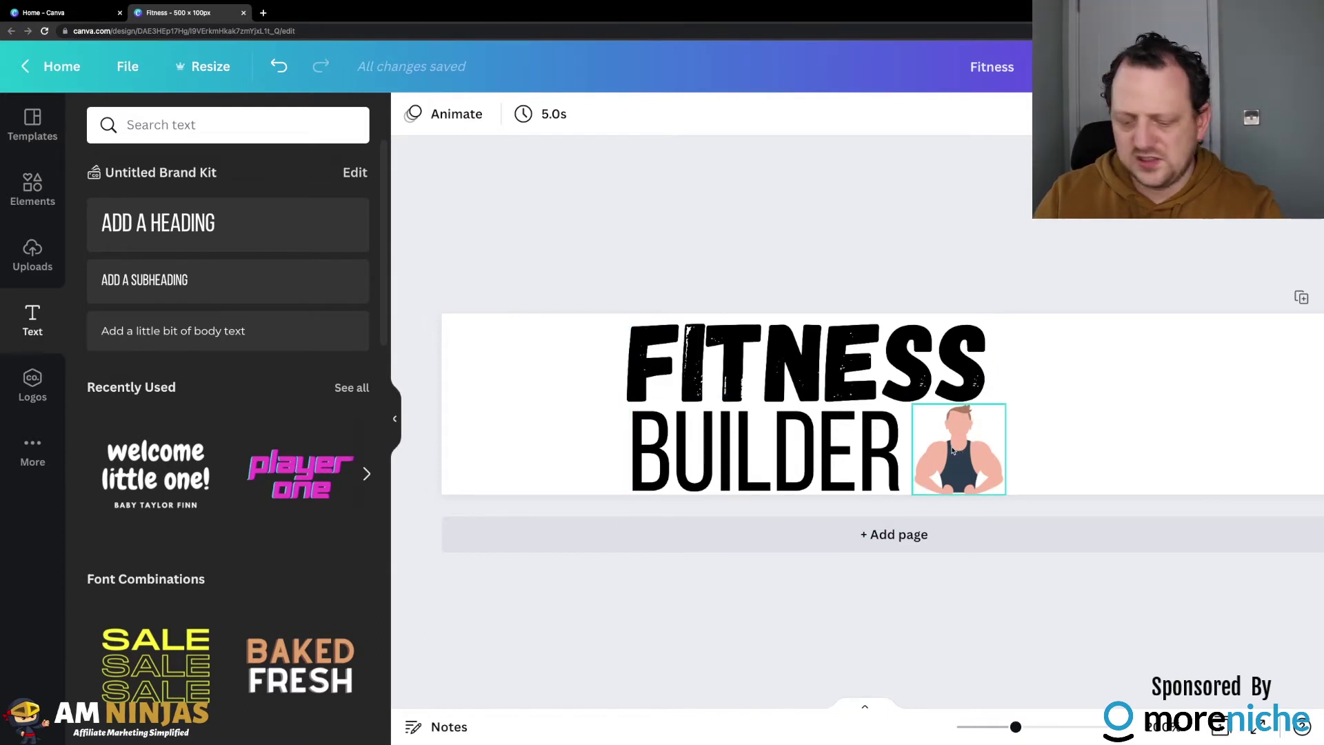
- Undo the resizing and moving of the muscular man and the last resize and move of the "Fitness" heading
key("ctrl+z")
key("ctrl+z")
key("ctrl+z")
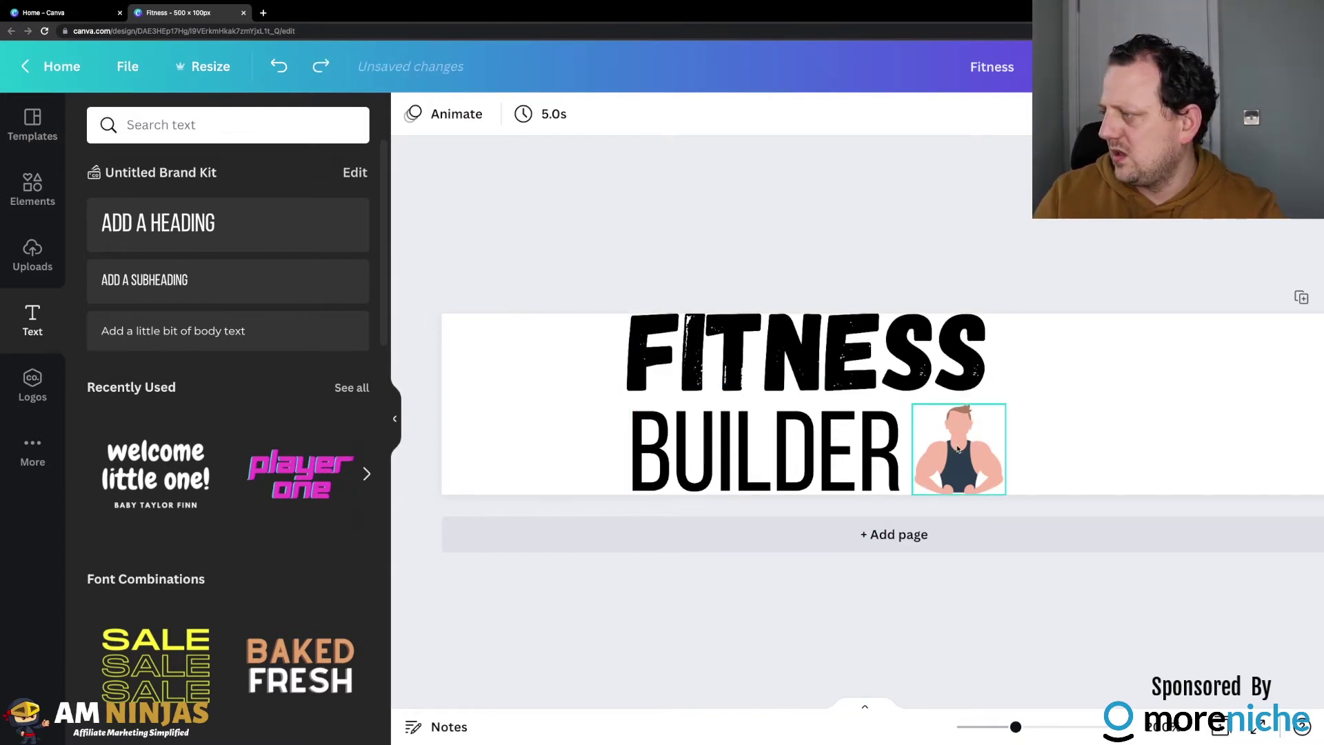
key("ctrl+z")
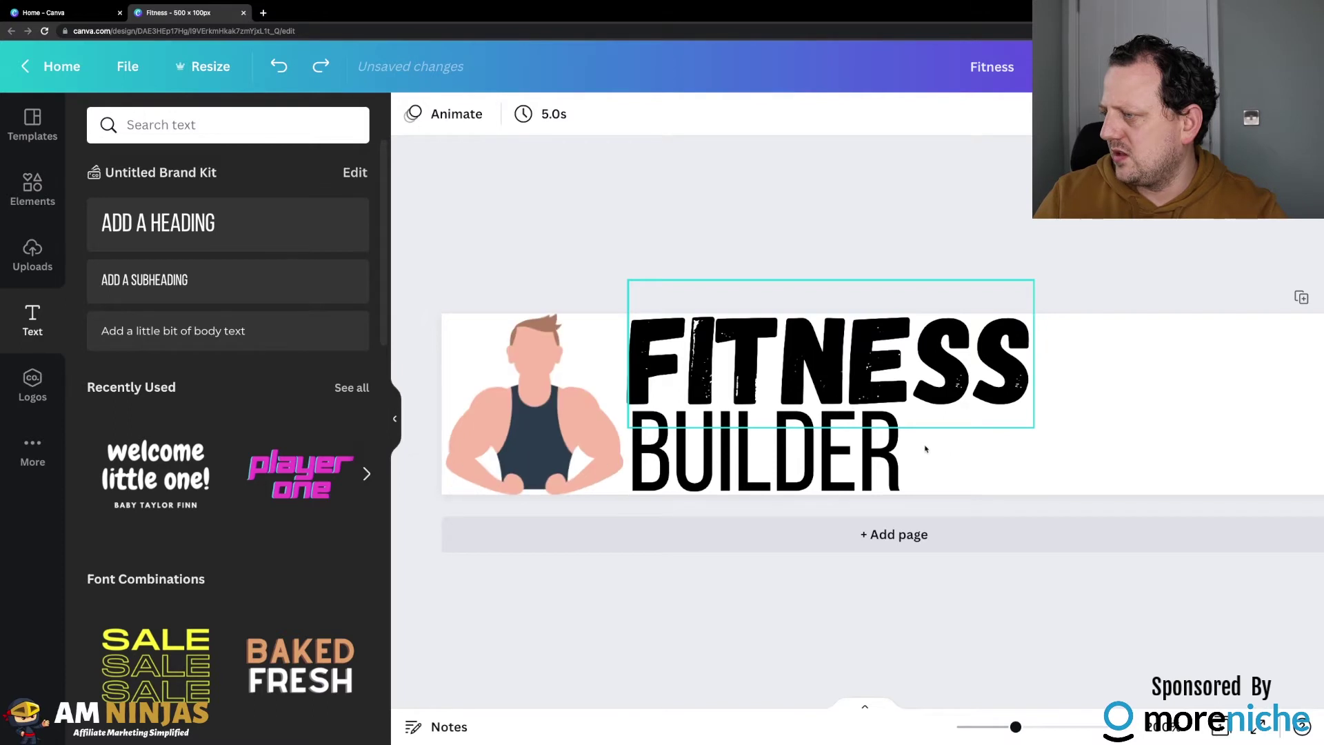
left_click(900, 472)
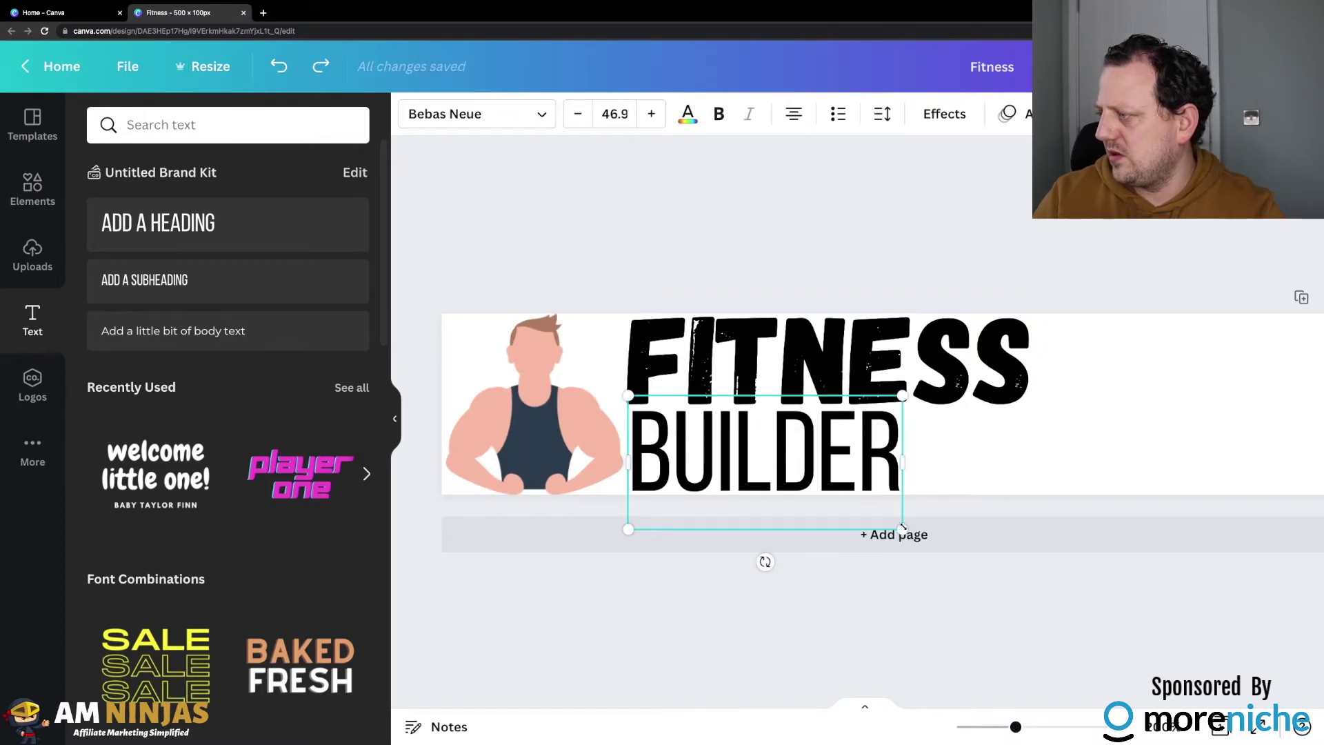
left_click(984, 239)
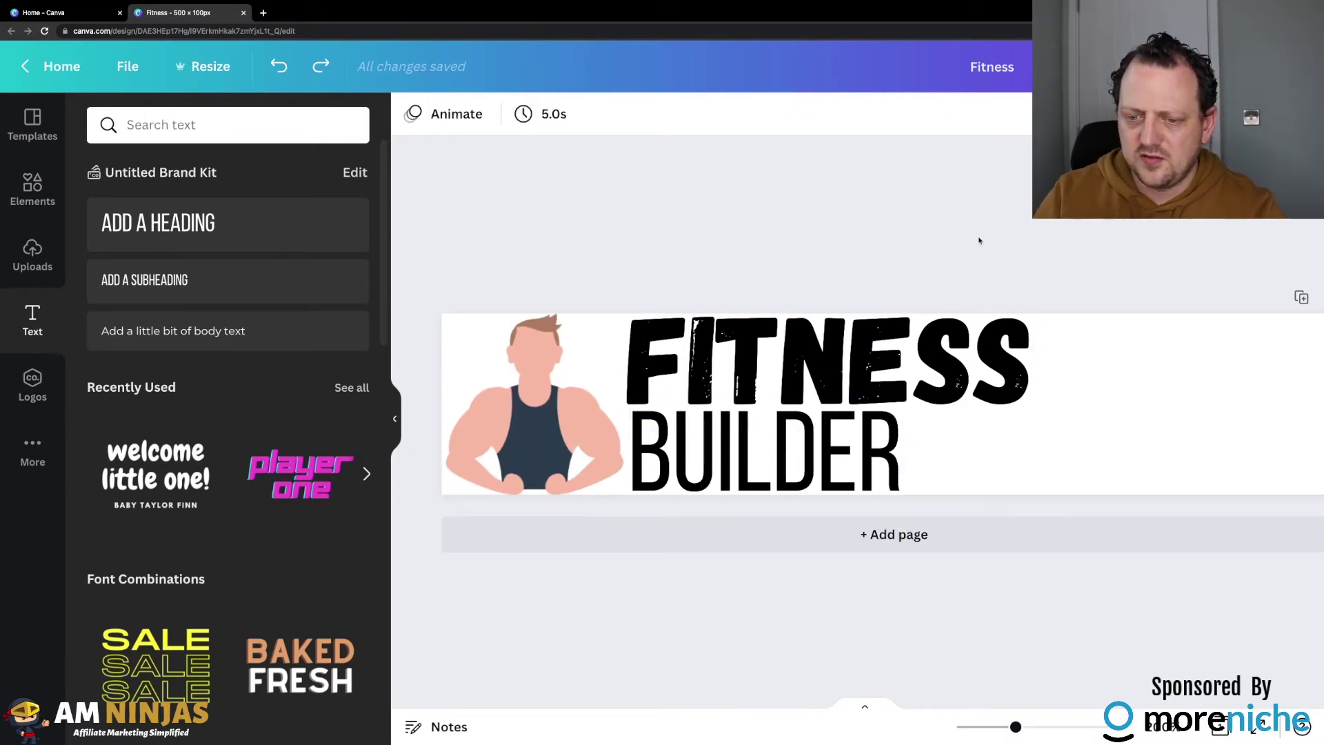
- Recolour the "Fitness" heading, trying slate blue from the EYK palette before applying the dark red from the Recurve Archery palette
left_click(808, 355)
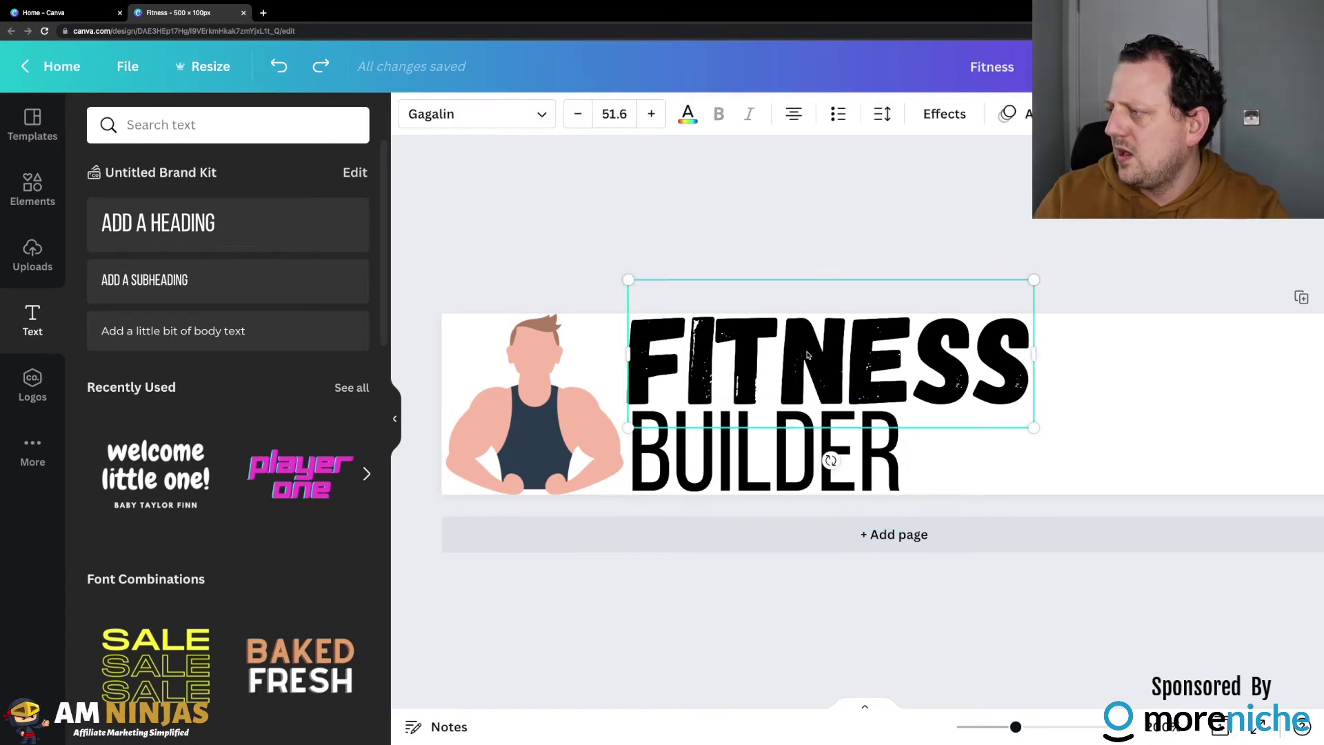
left_click(688, 114)
left_click(684, 115)
left_click(683, 116)
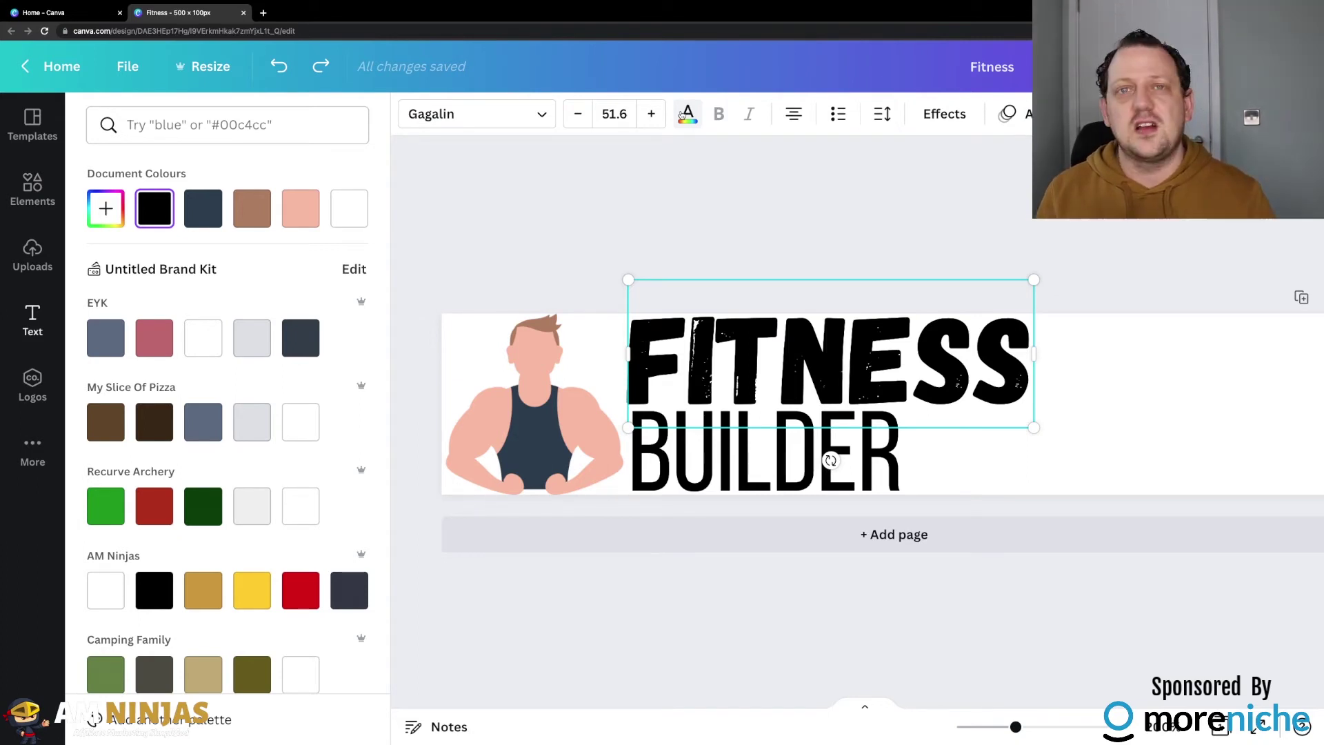
left_click(683, 114)
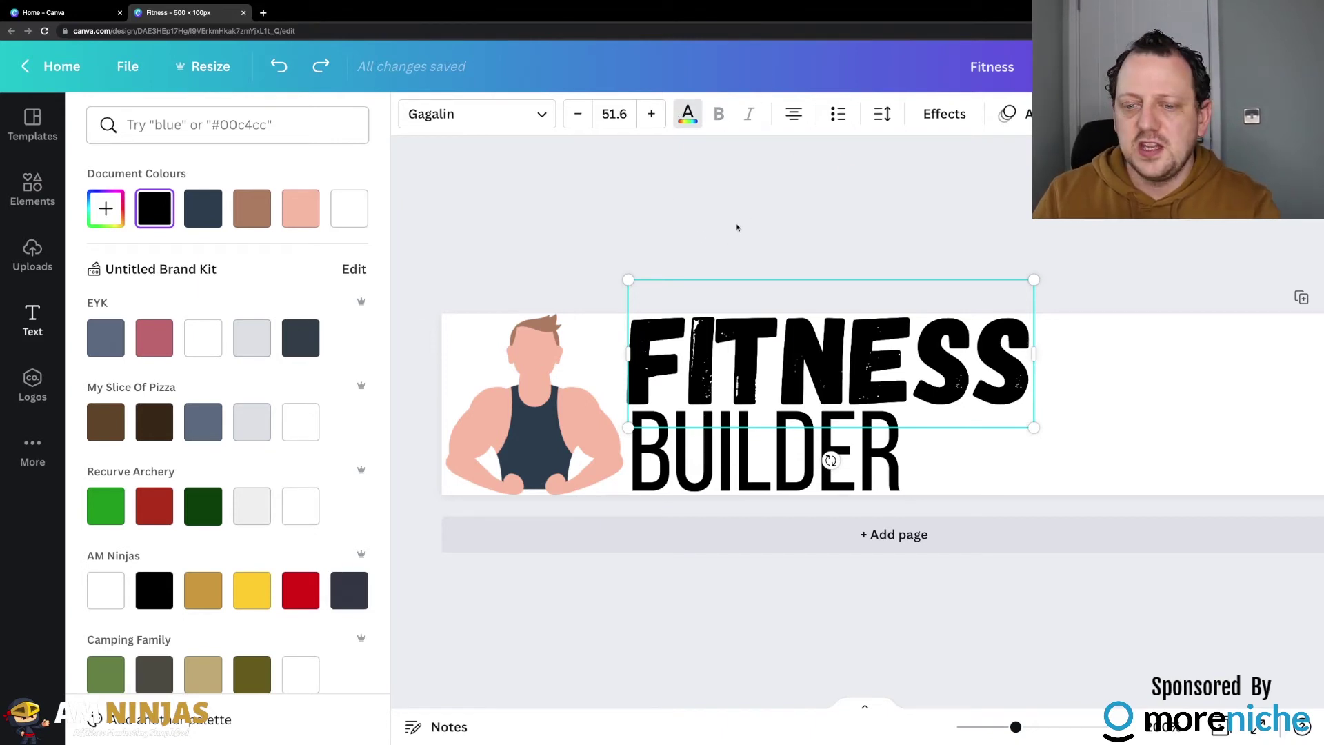
key("Escape")
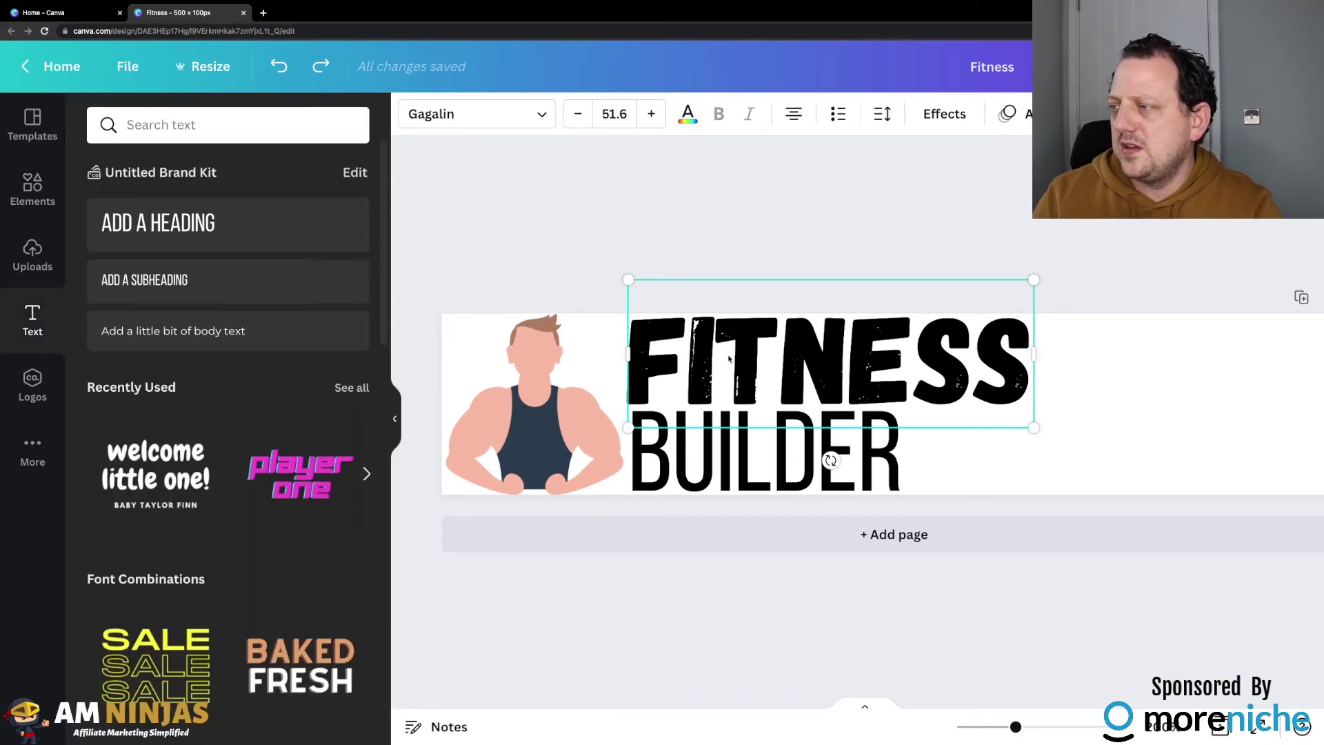
left_click(688, 114)
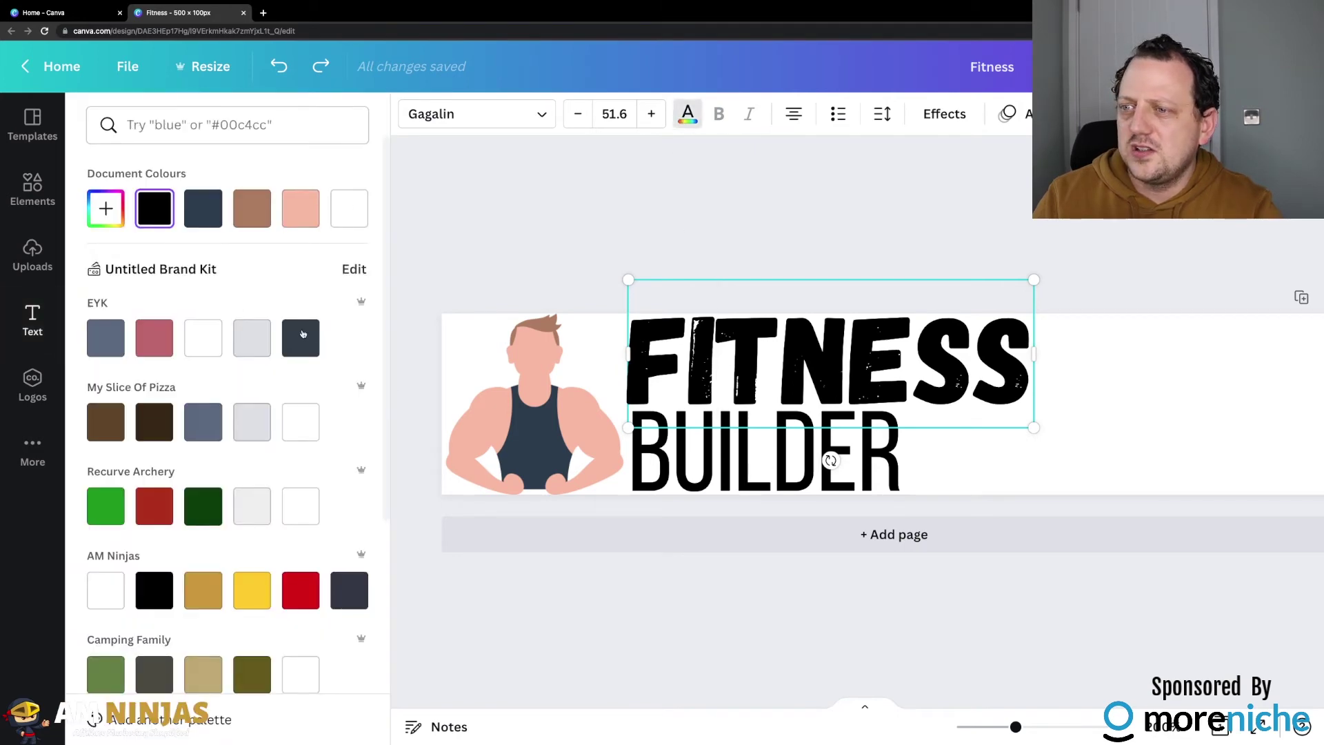
left_click(105, 338)
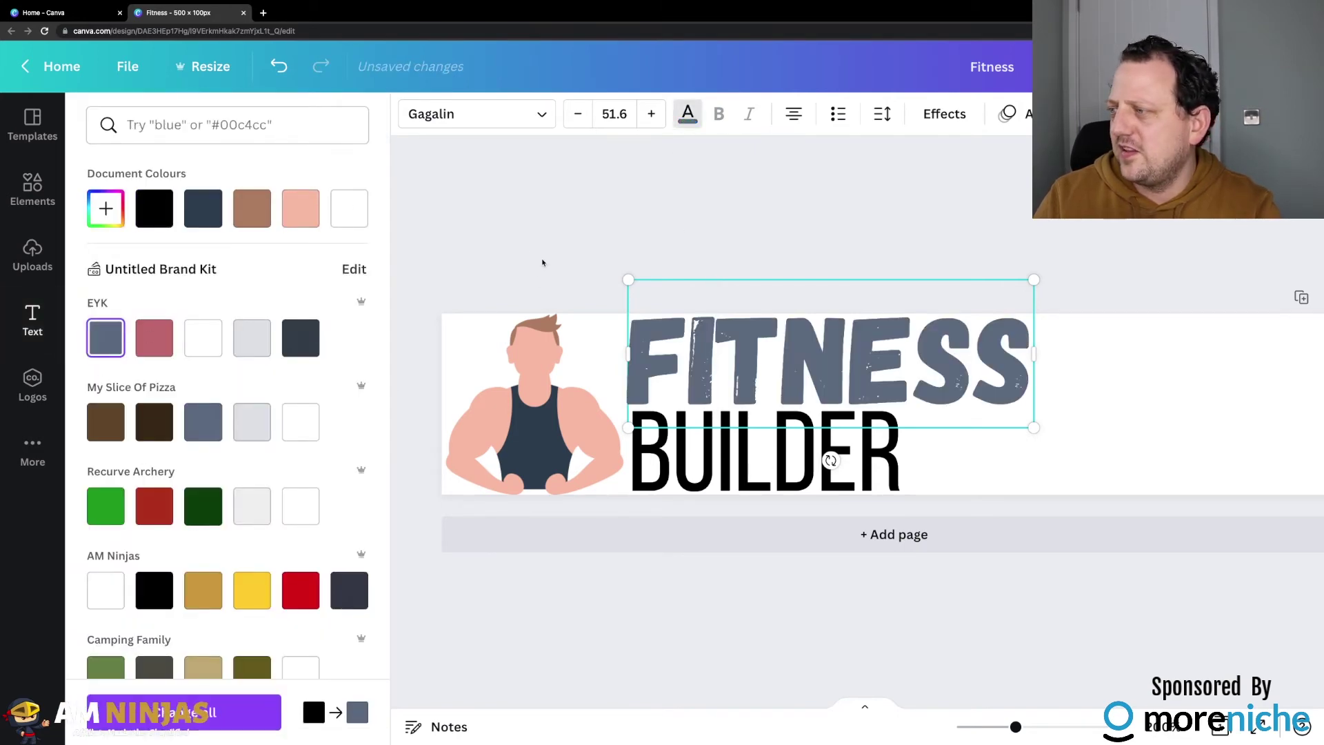
scroll(252, 481, "down", 3)
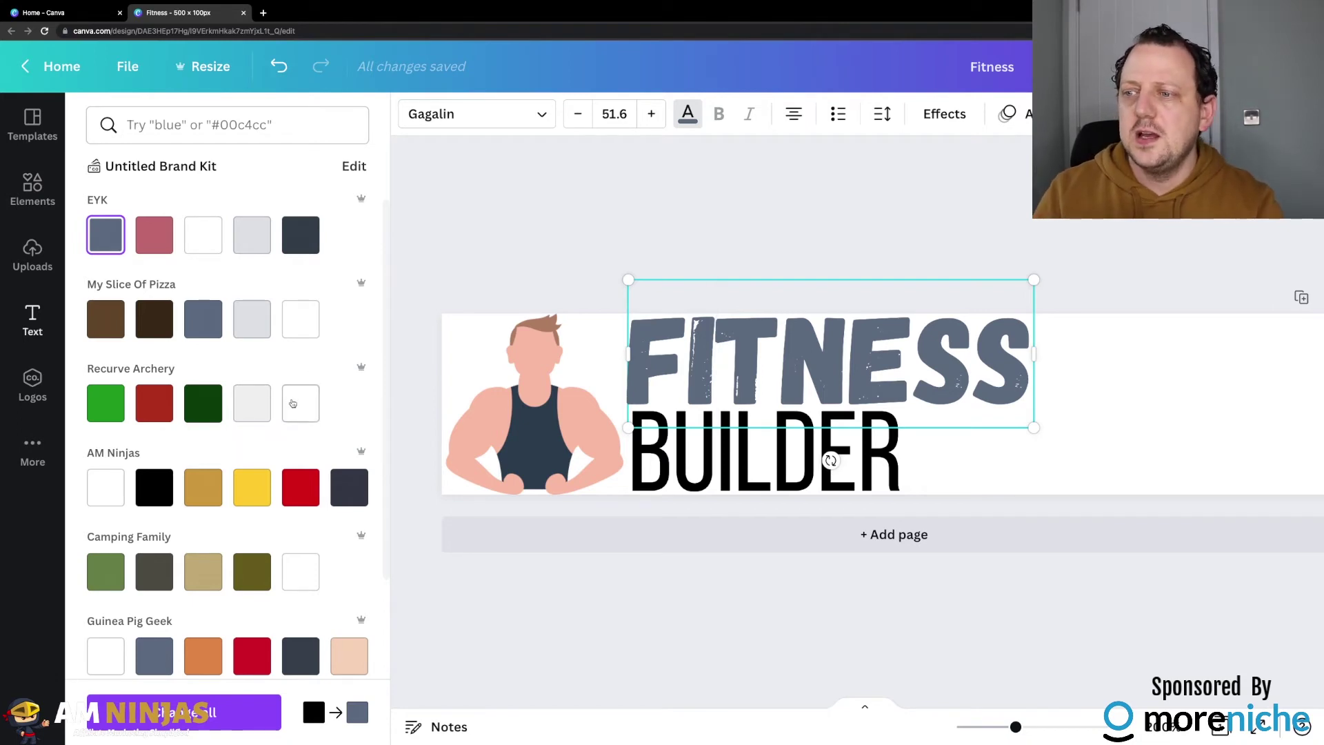
left_click(164, 405)
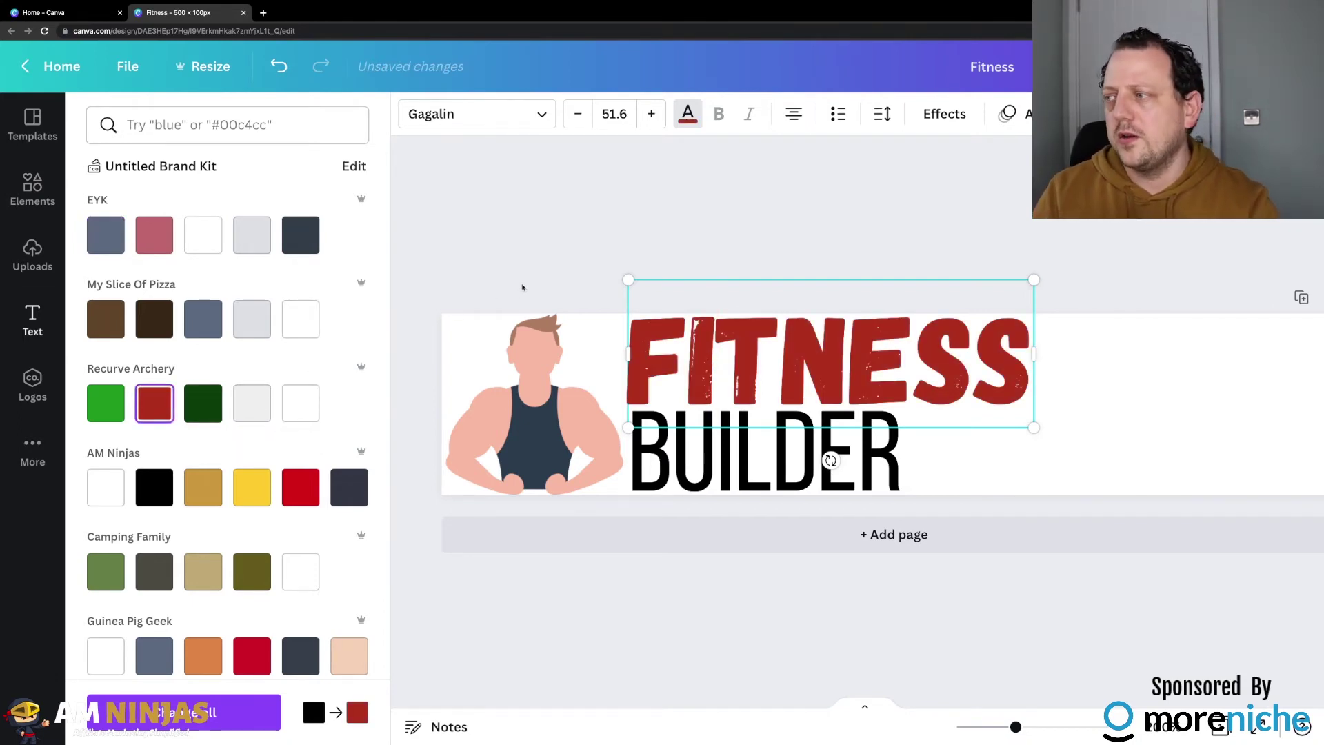
key("Escape")
left_click(670, 231)
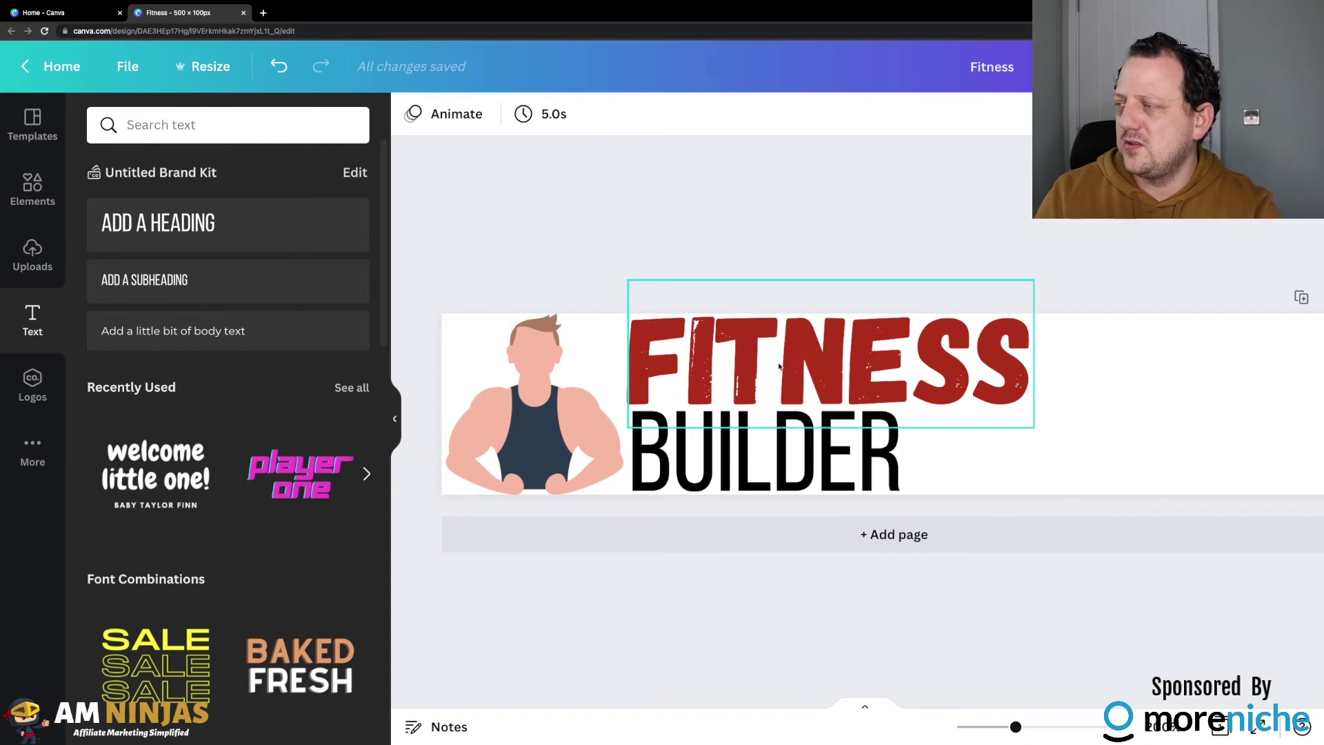
- Recolour the muscular man's slate-blue vest to black from the document colours, matching the "Builder" text
left_click(759, 449)
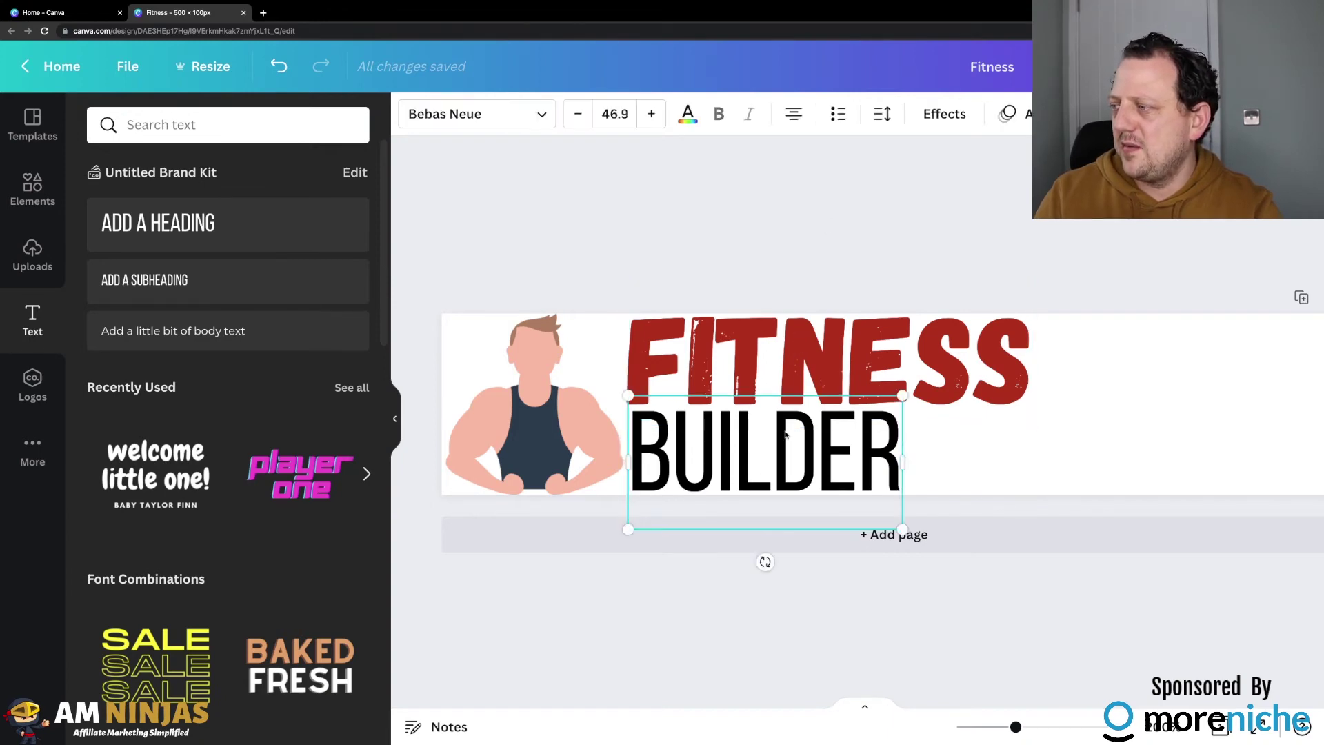
left_click(786, 219)
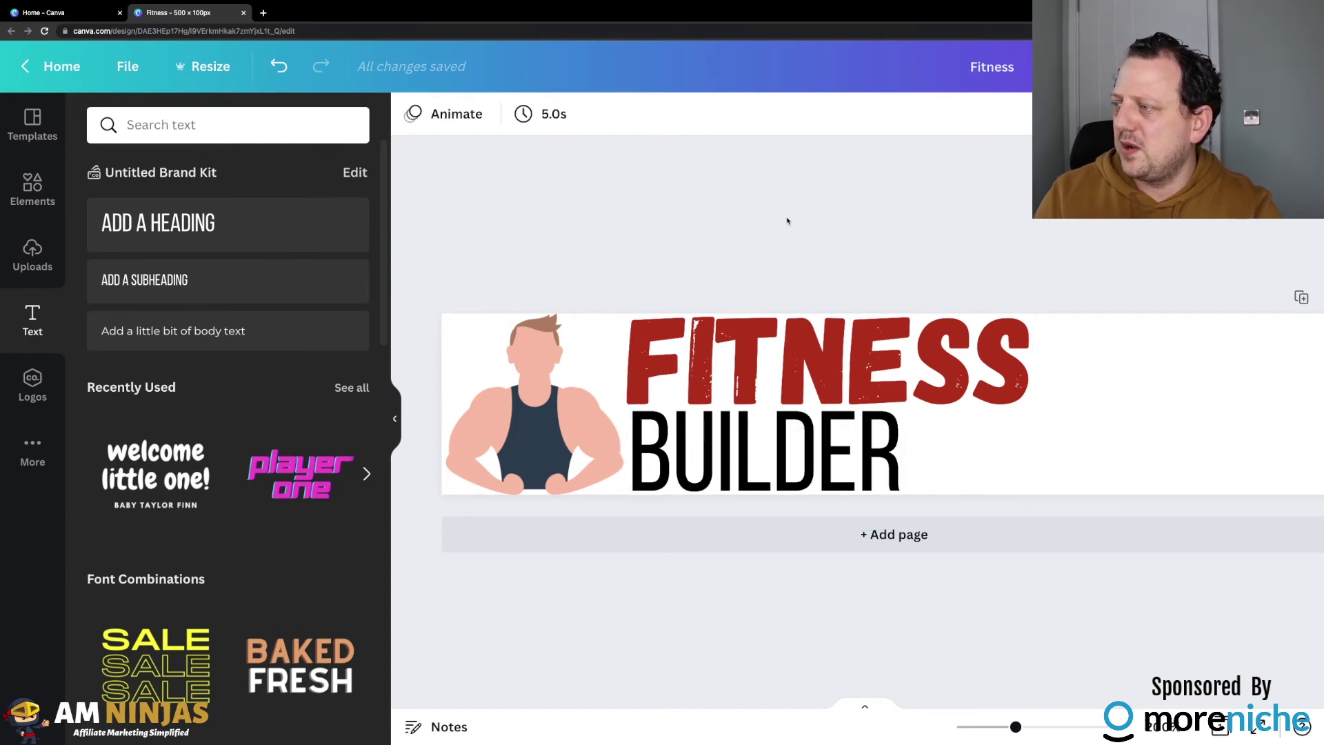
left_click(531, 413)
left_click(414, 116)
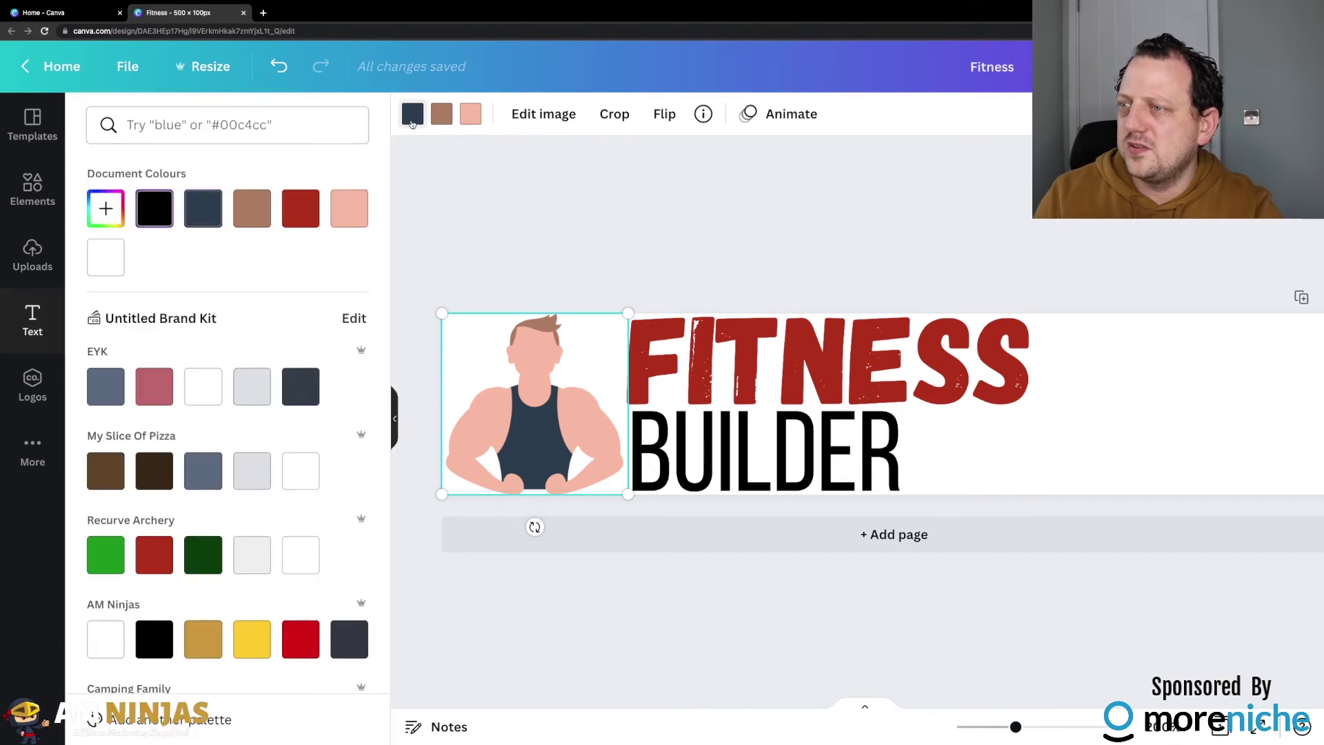
left_click(155, 209)
left_click(500, 251)
left_click(834, 238)
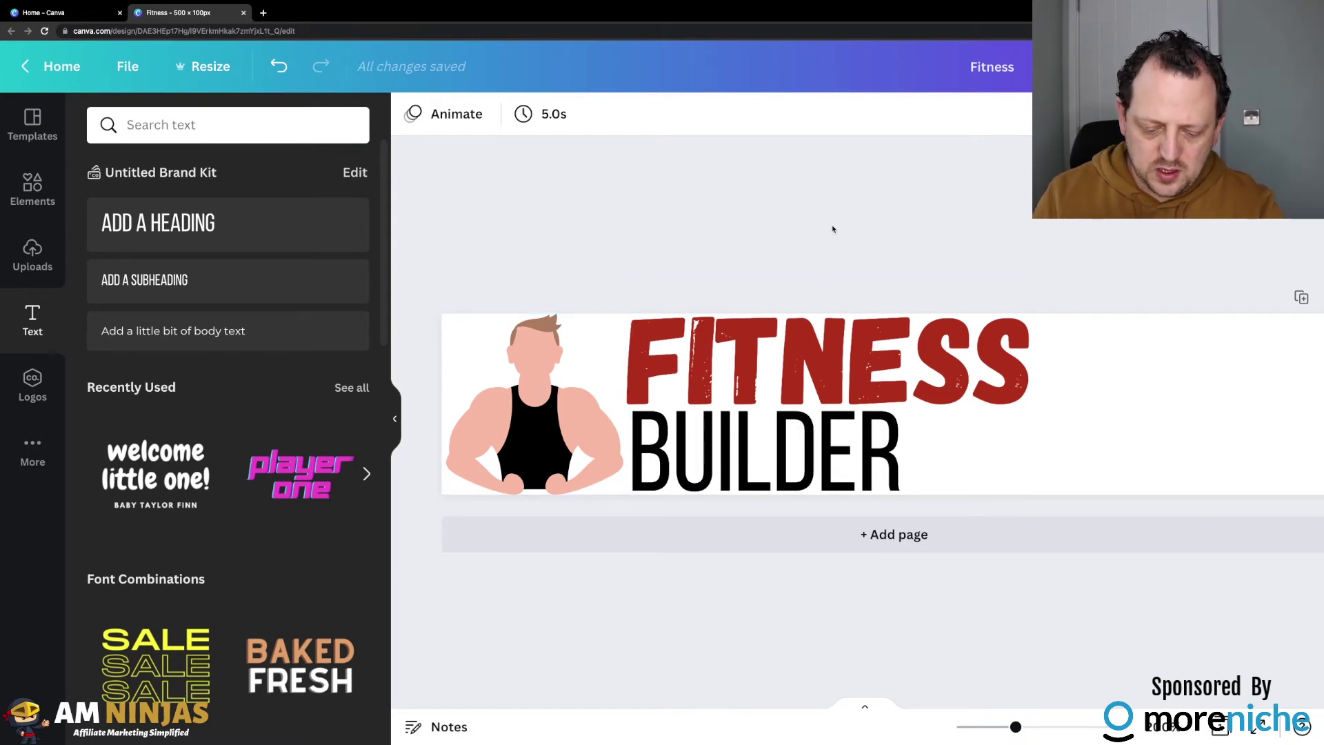
- Nudge "Builder" slightly left to line up with "Fitness" above it, and enlarge it a little
left_click(773, 434)
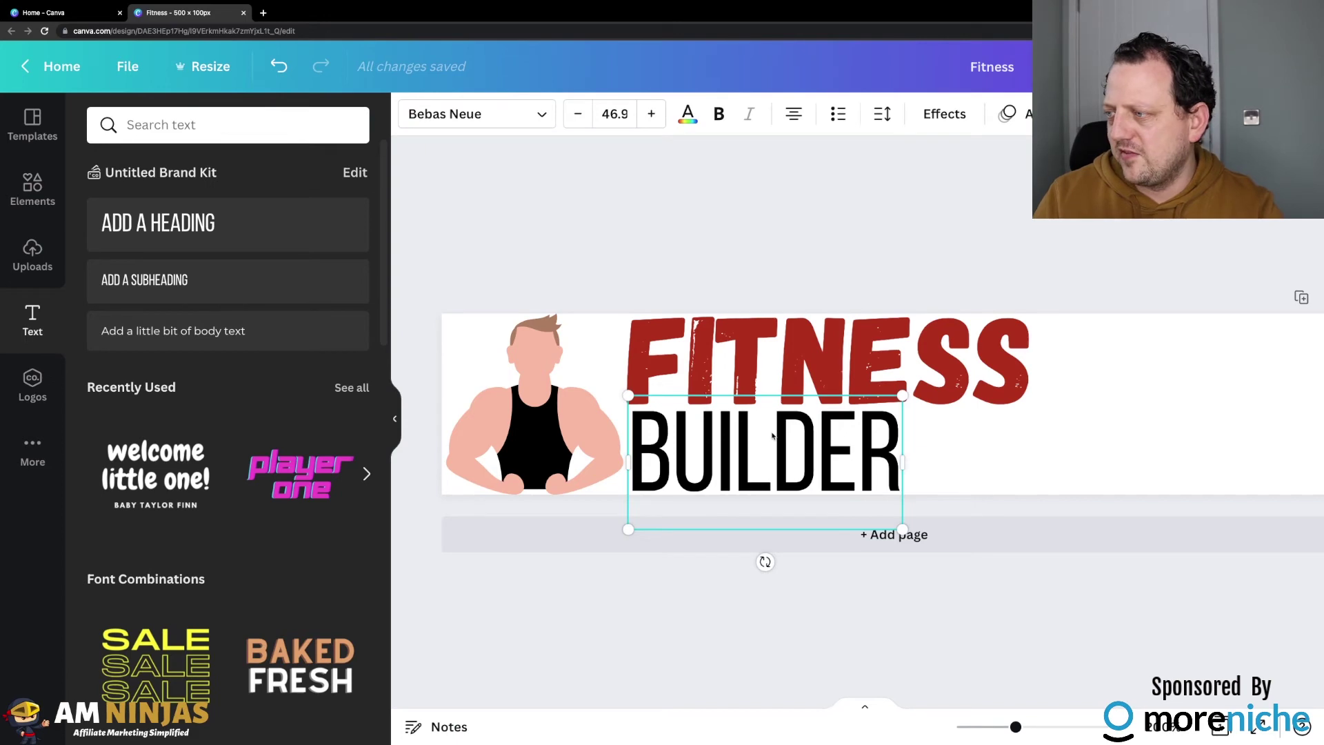
key("Left")
key("Left")
key("Left")
key("Left")
key("Left")
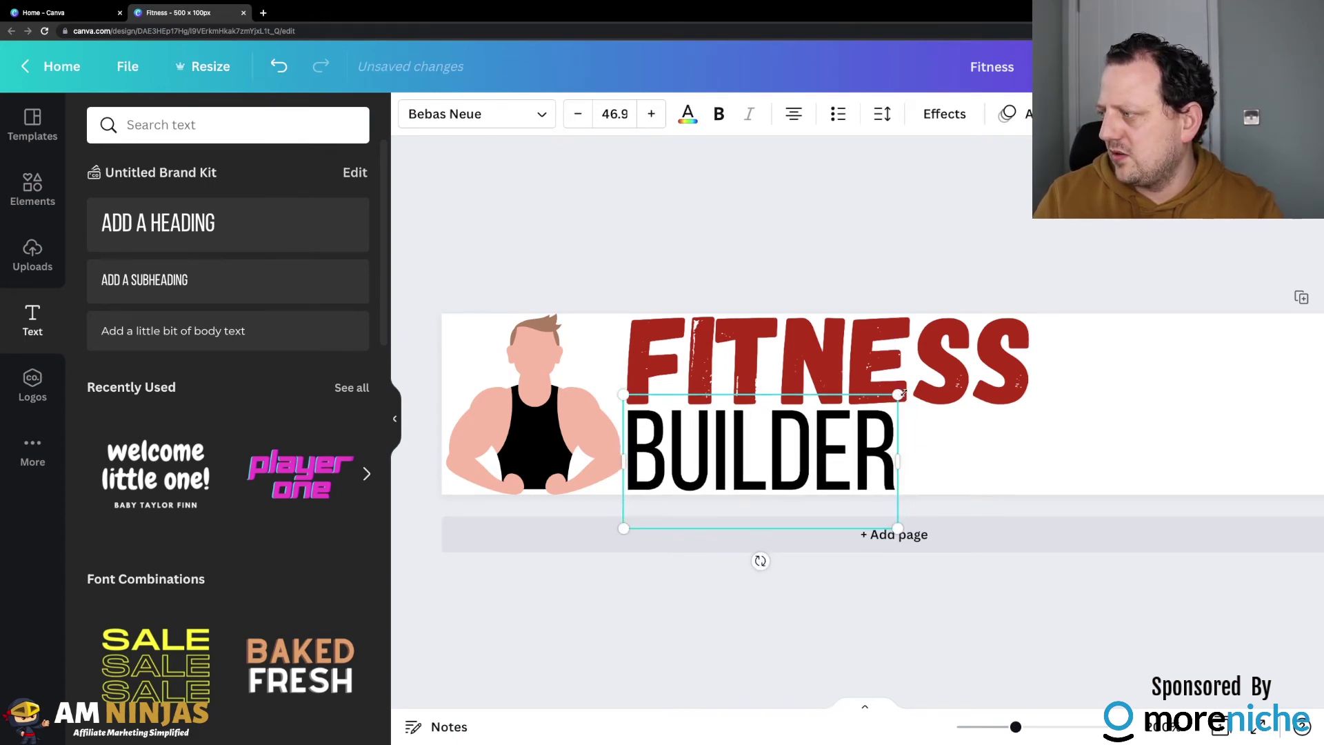
left_click_drag(896, 394, 908, 397)
left_click(887, 231)
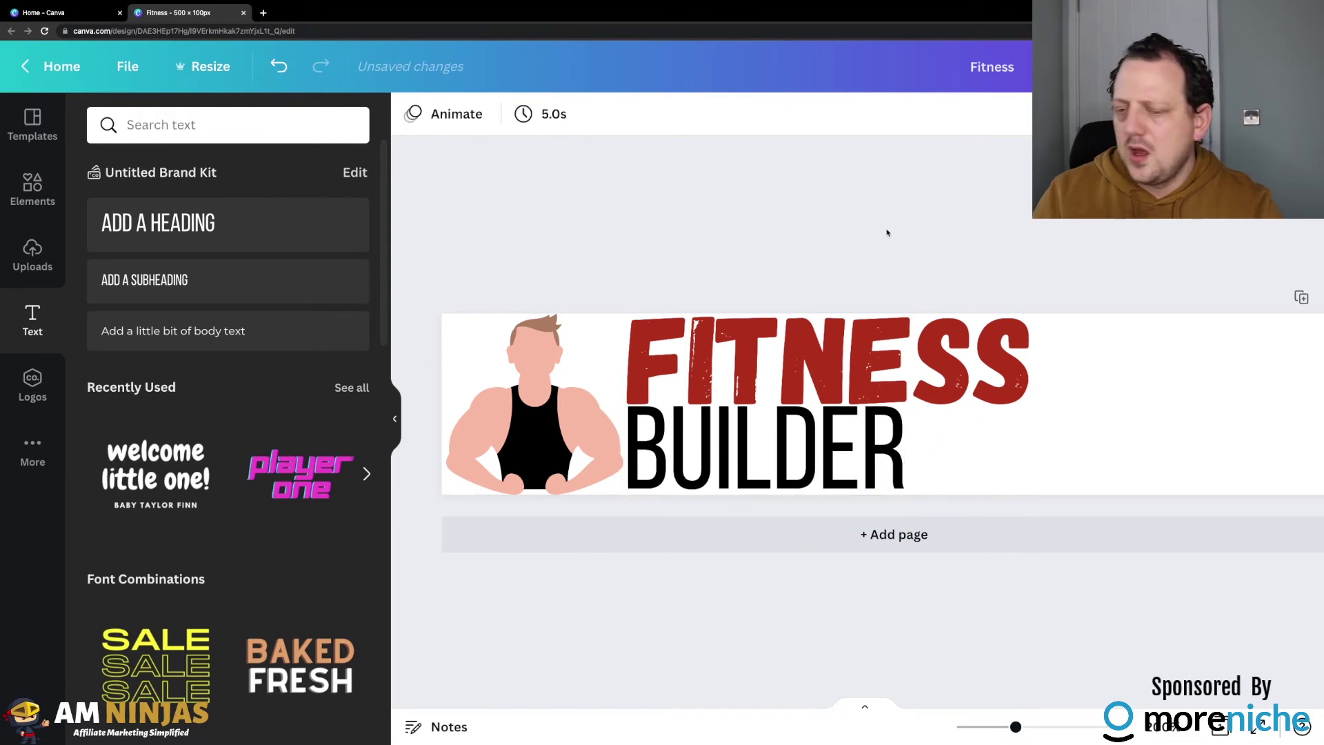
- Create a resized copy of the logo design at 500 × 500 px
scroll(792, 215, "right", 2)
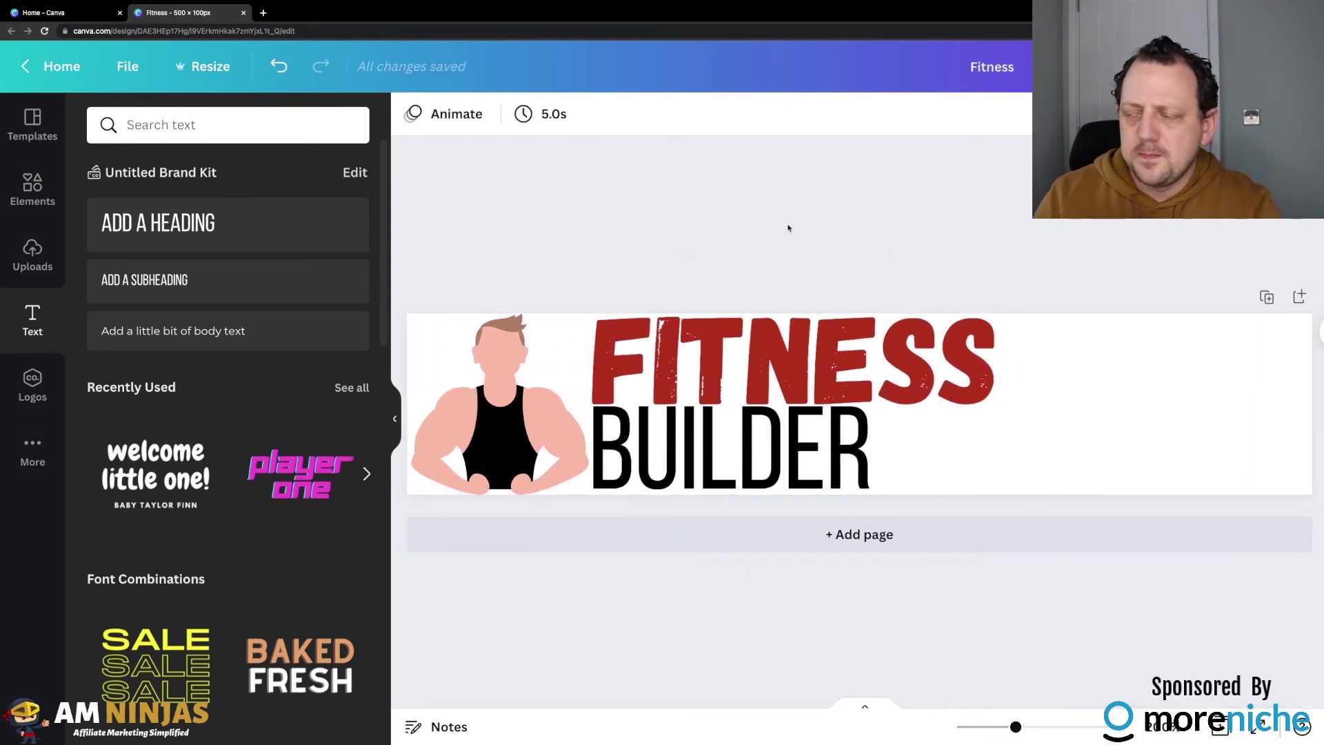
scroll(804, 219, "left", 2)
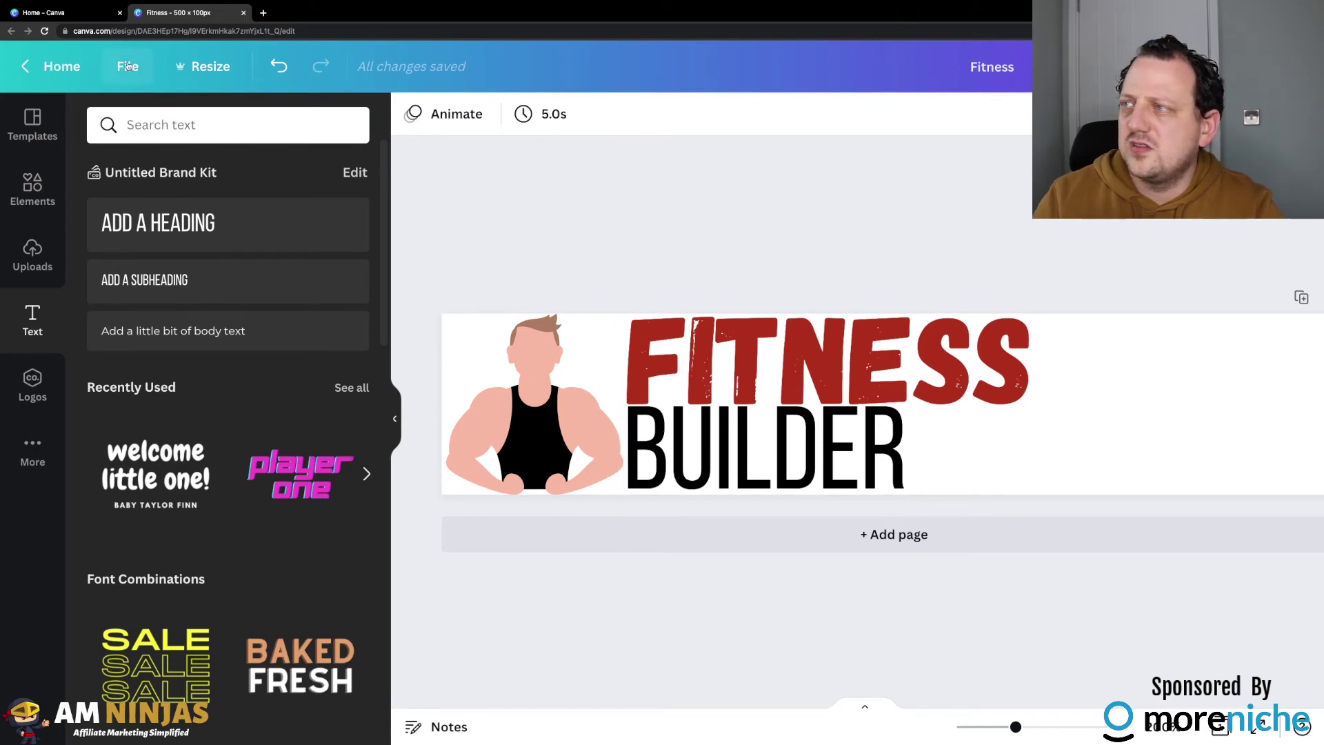
left_click(207, 72)
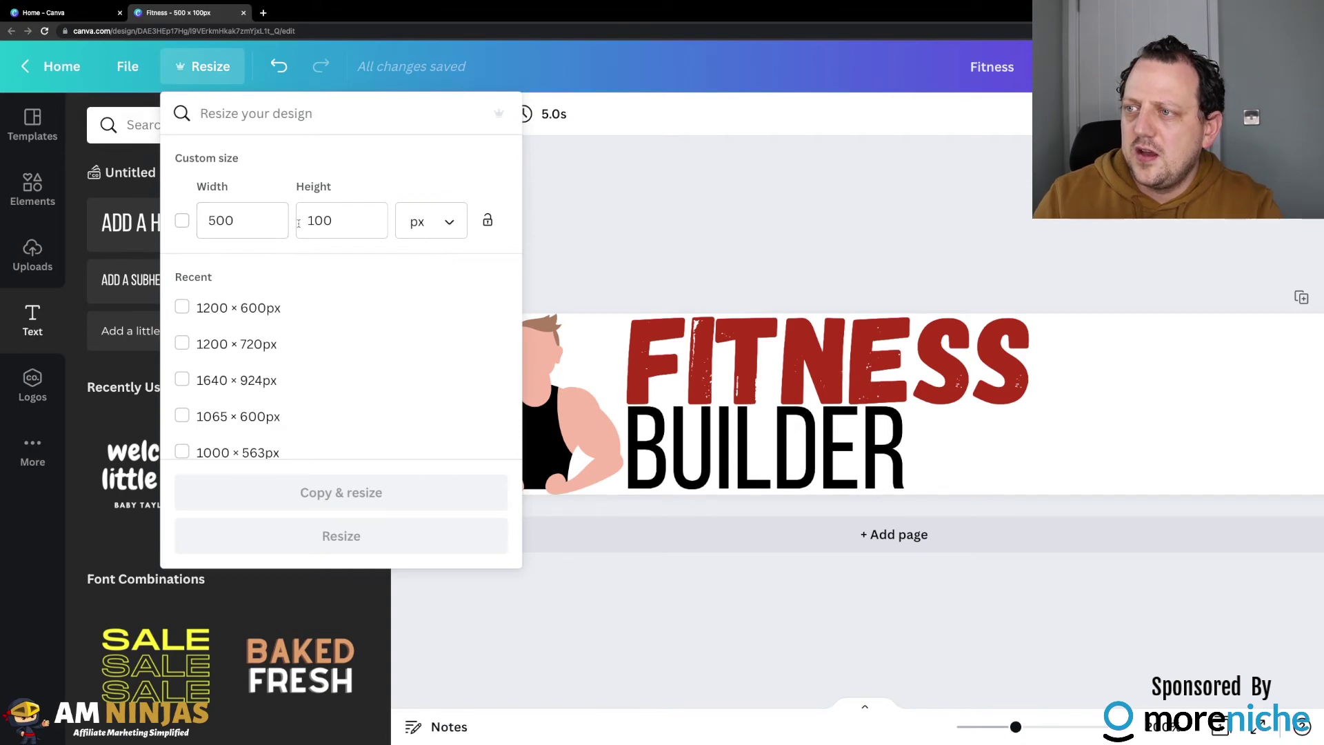
double_click(318, 220)
type("500")
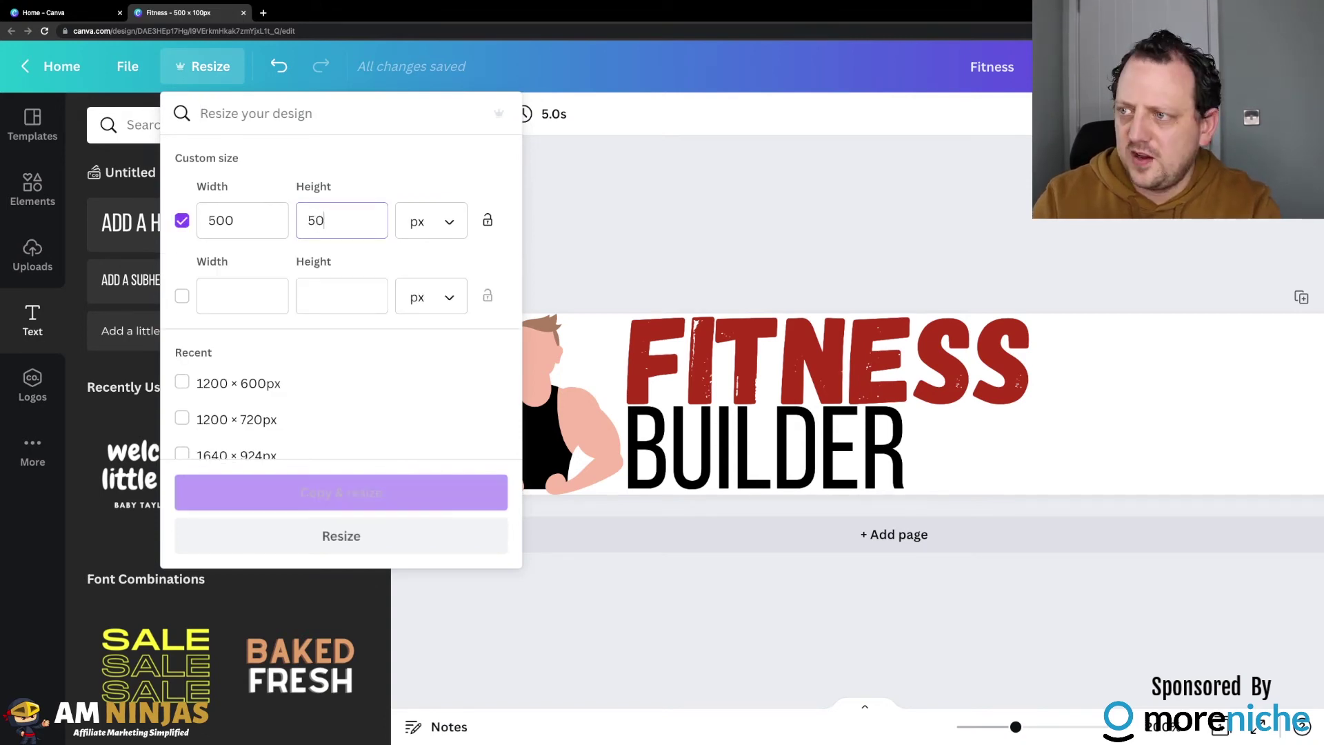
left_click(365, 489)
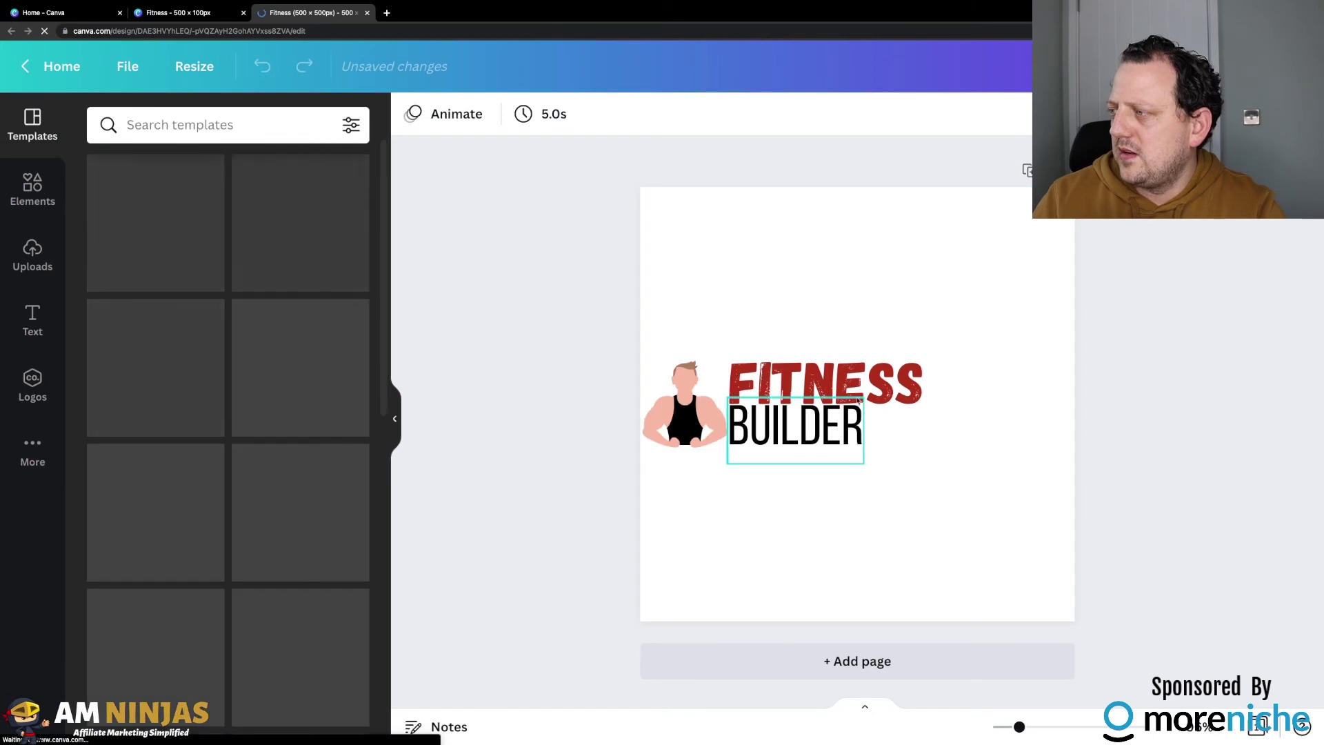
- Enlarge the muscular man in the upper centre of the square copy and stack "Fitness" and "Builder" below him
left_click_drag(712, 420, 751, 422)
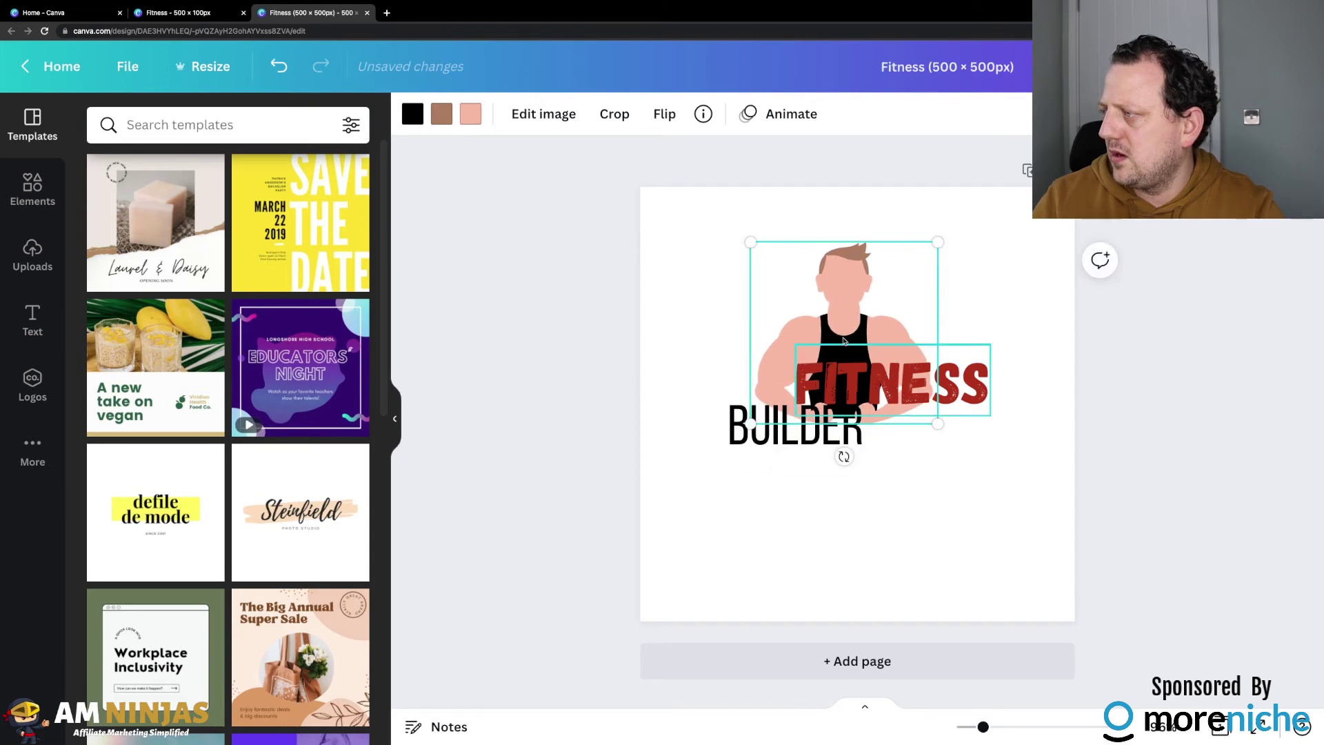
left_click(889, 408)
mouse_move(839, 307)
left_mouse_down()
mouse_move(869, 306)
mouse_move(851, 300)
left_mouse_up()
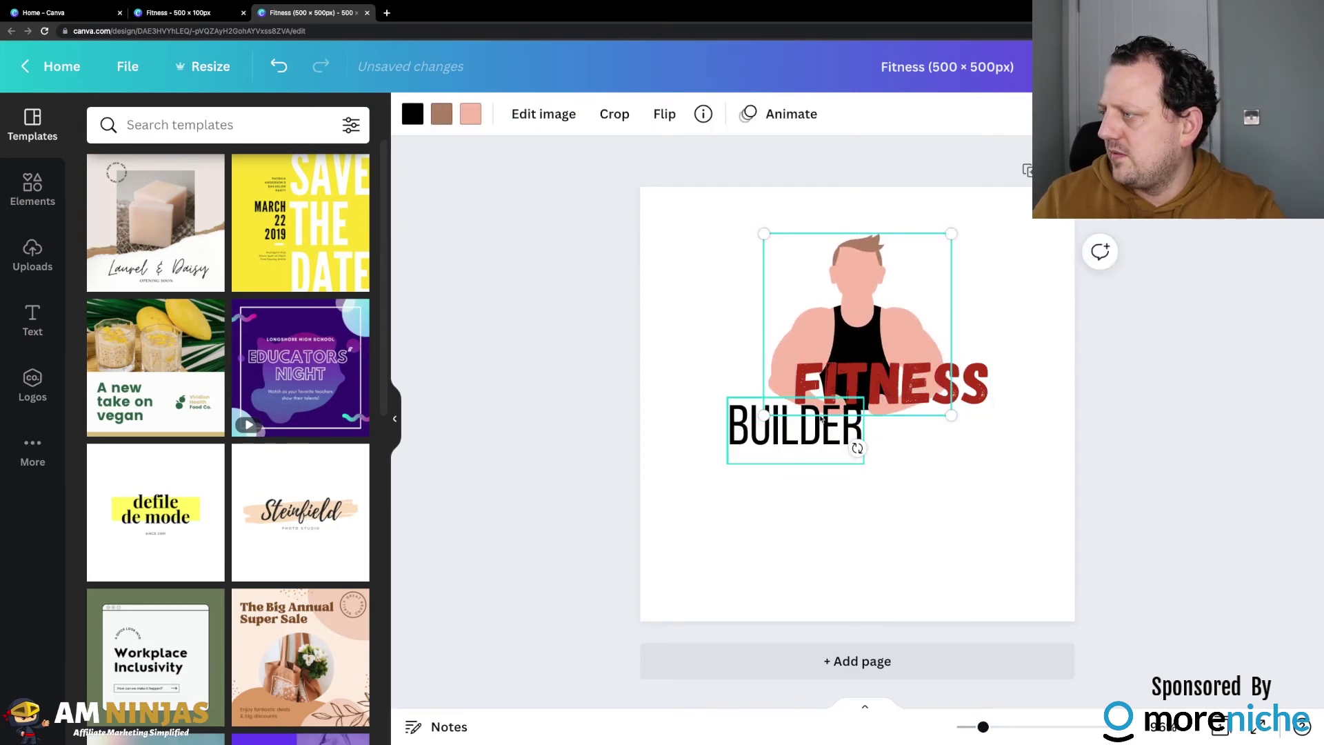
left_click_drag(793, 426, 847, 545)
left_click_drag(906, 385, 863, 440)
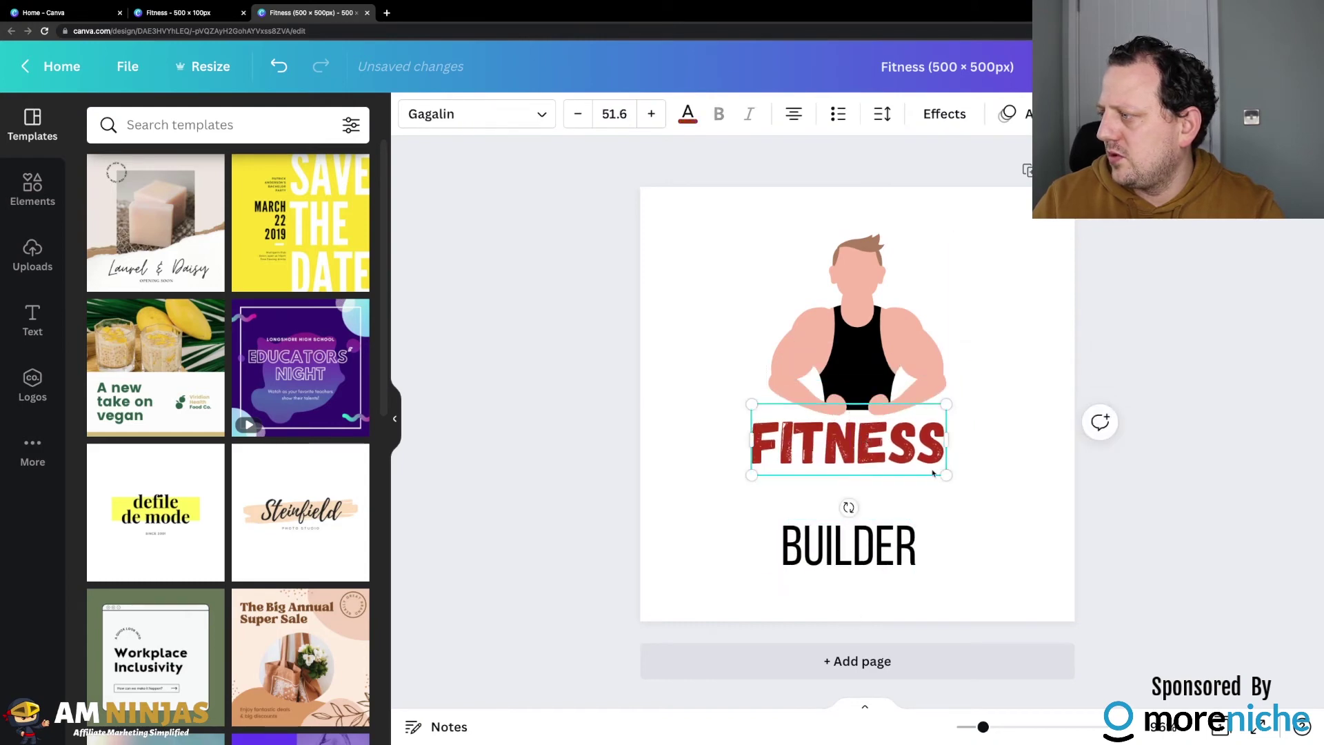
- Enlarge "Fitness" to font size 77.1 and "Builder" to 104, placing "Builder" directly beneath "Fitness" at matching width
mouse_move(946, 475)
left_mouse_down()
mouse_move(1032, 528)
mouse_move(935, 476)
mouse_move(942, 463)
left_mouse_up()
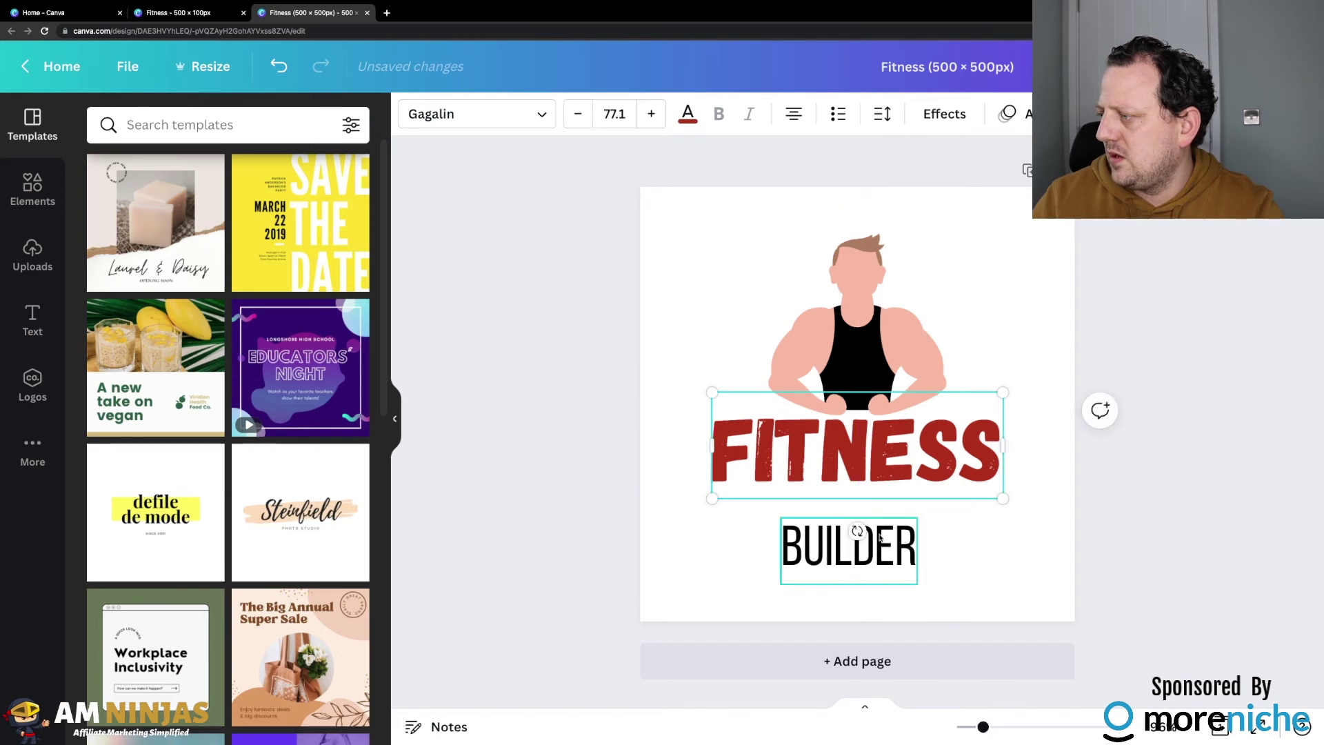
left_click(882, 536)
left_click_drag(919, 515, 988, 485)
left_click_drag(781, 581, 704, 621)
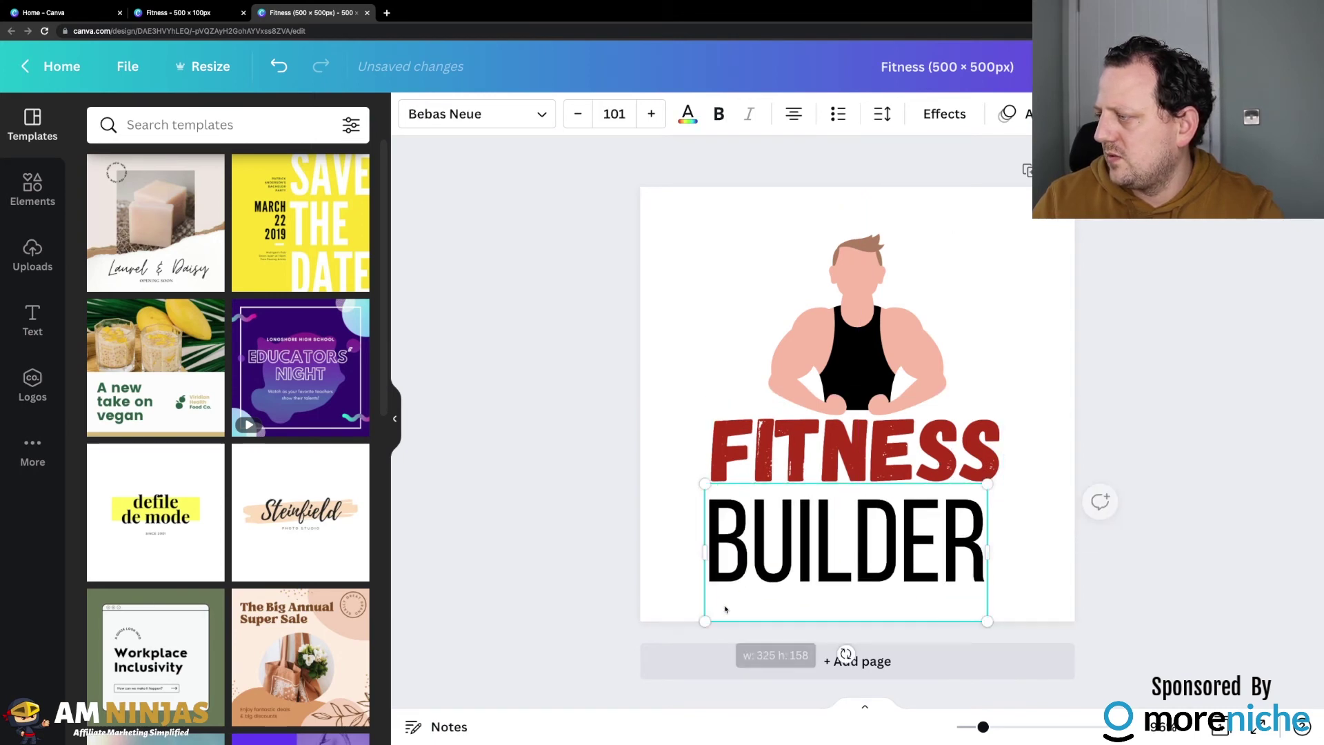
left_click_drag(997, 478, 1006, 474)
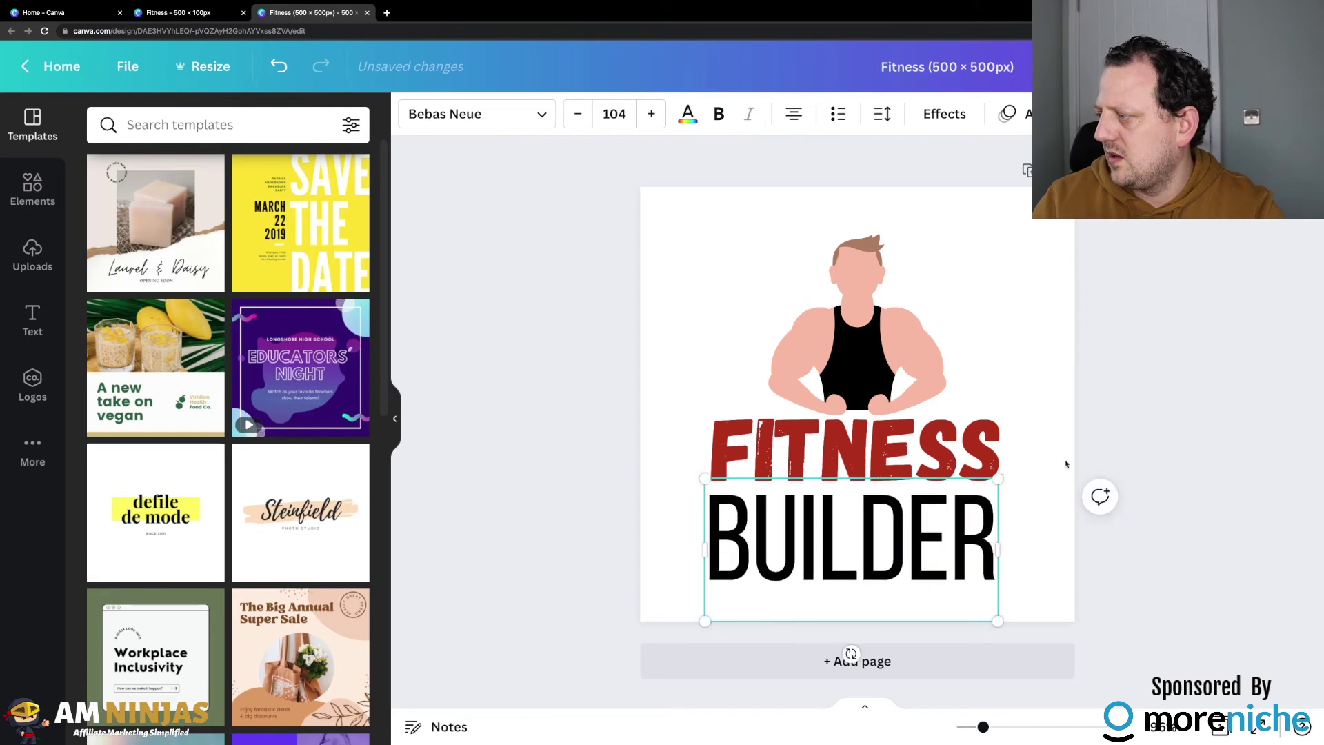
left_click_drag(887, 561, 895, 557)
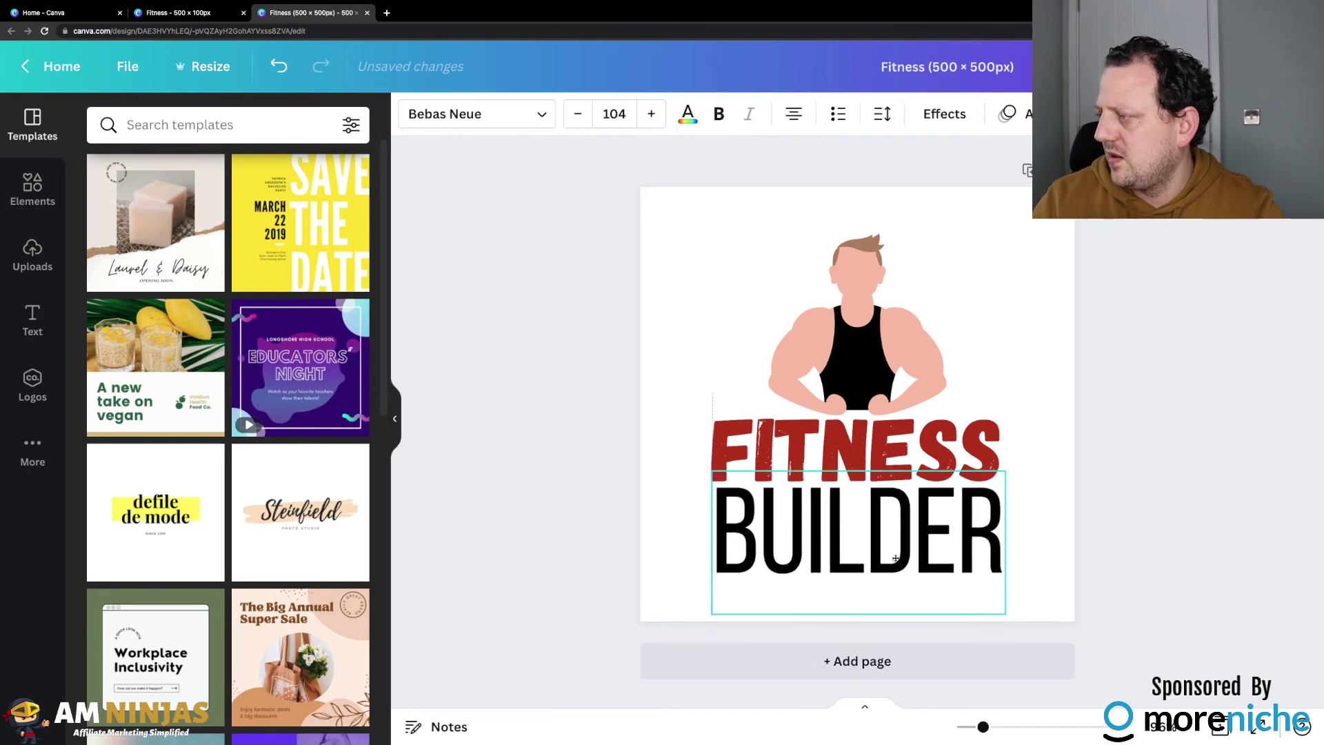
left_click(1041, 432)
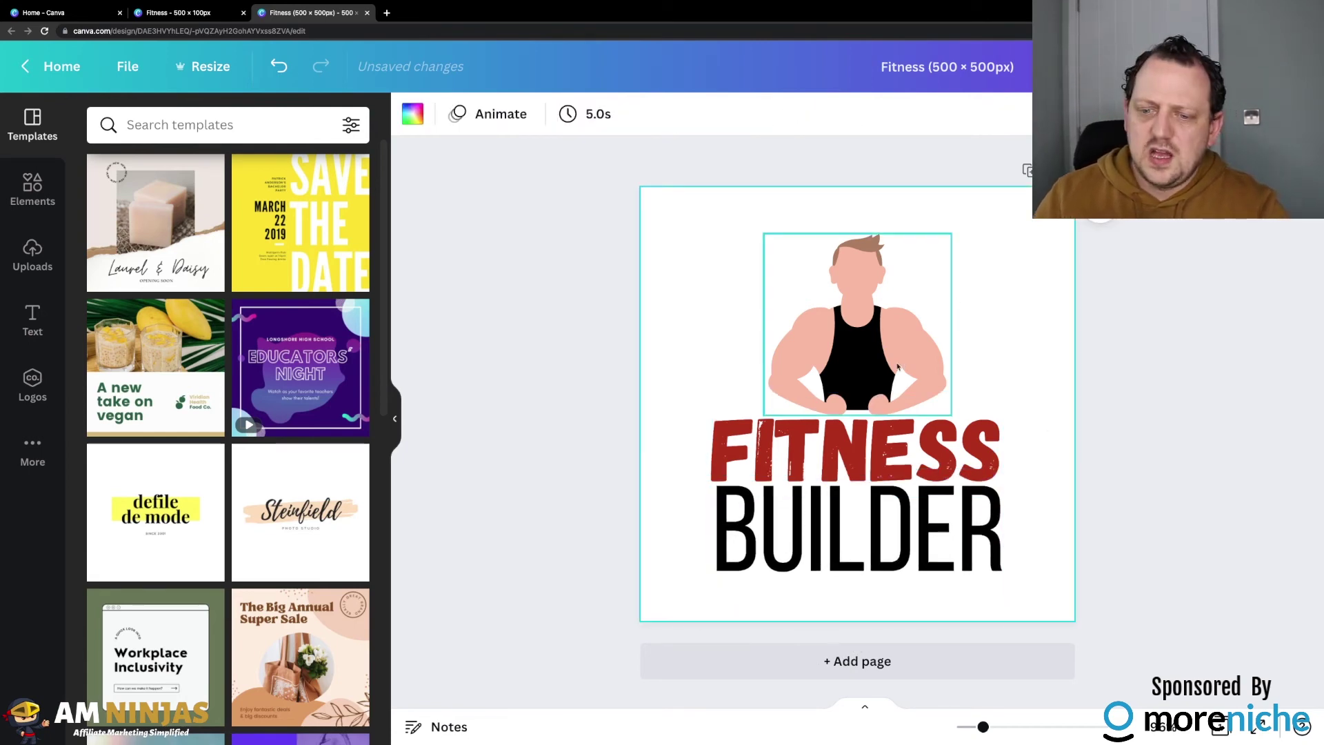
- Return to the 500 × 100 px design and delete the muscular man, "Fitness" and "Builder", leaving the canvas empty
left_click(205, 16)
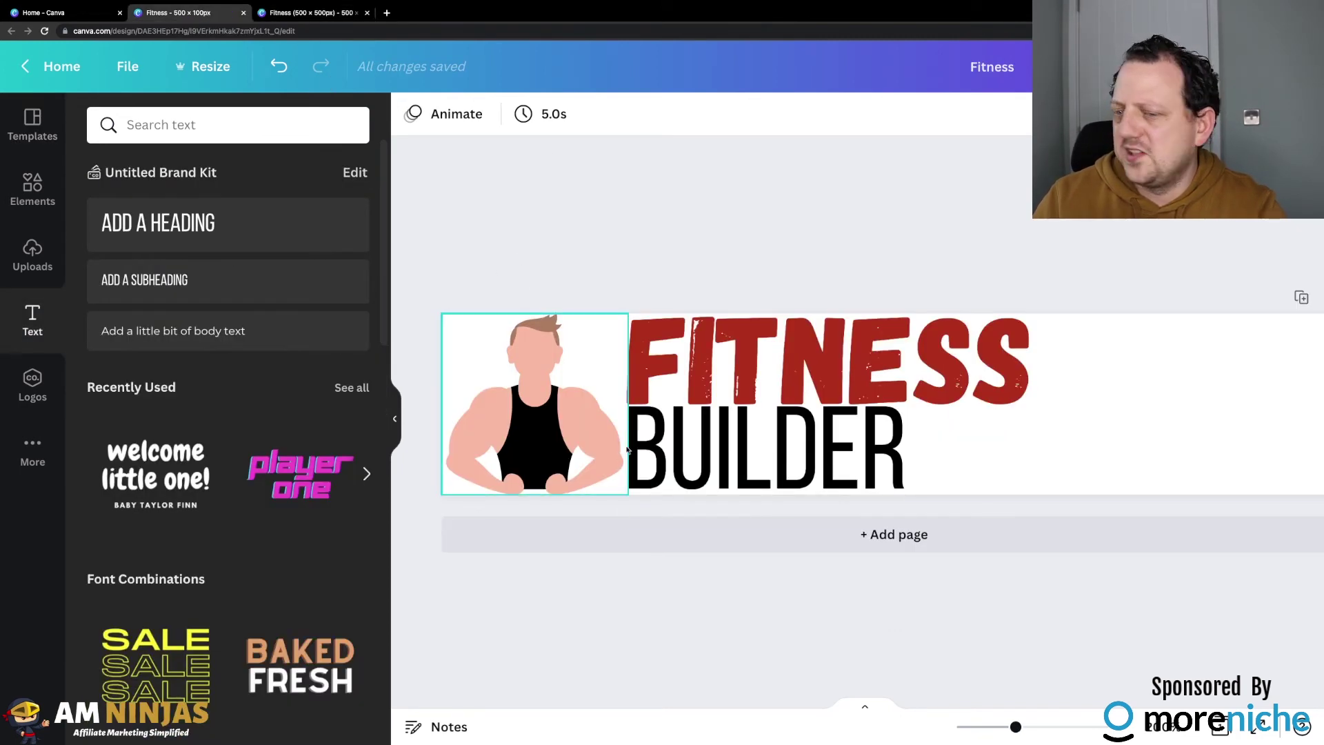
left_click(586, 364)
key("Delete")
left_click(658, 359)
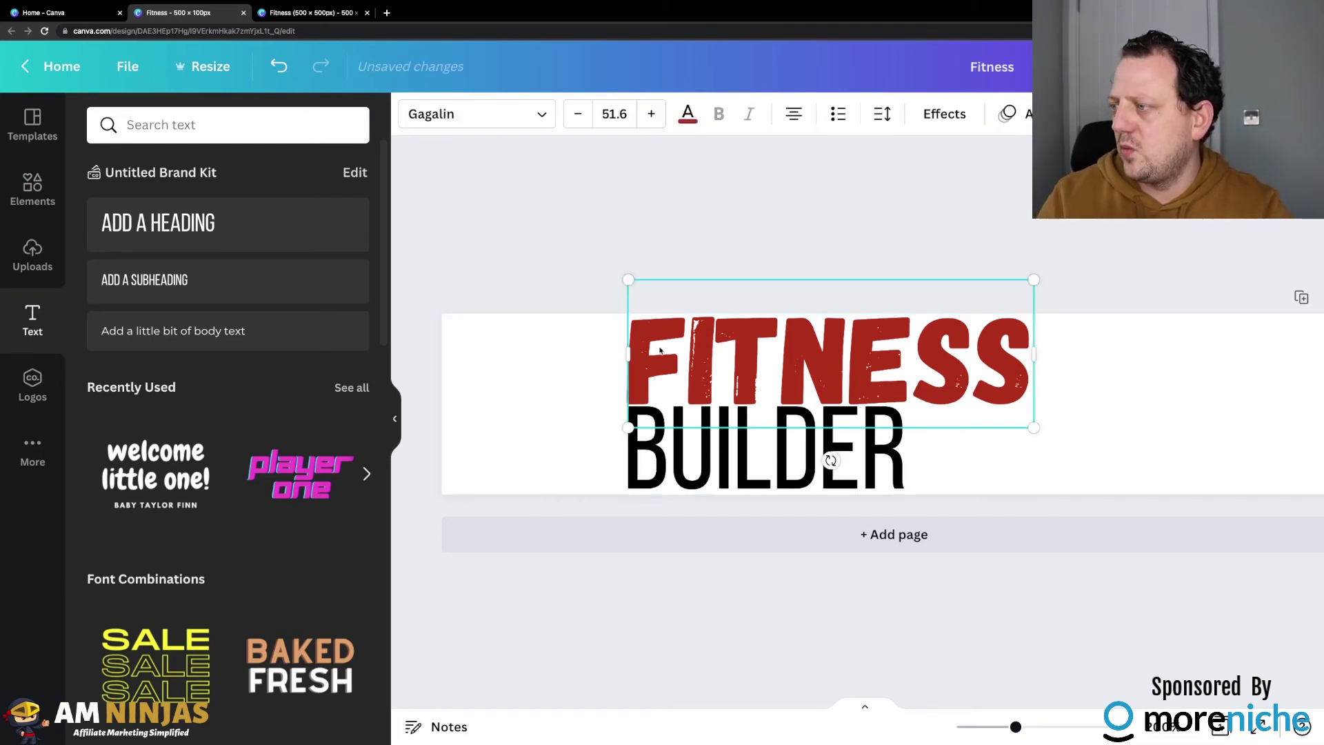
key("Delete")
left_click(683, 435)
key("Delete")
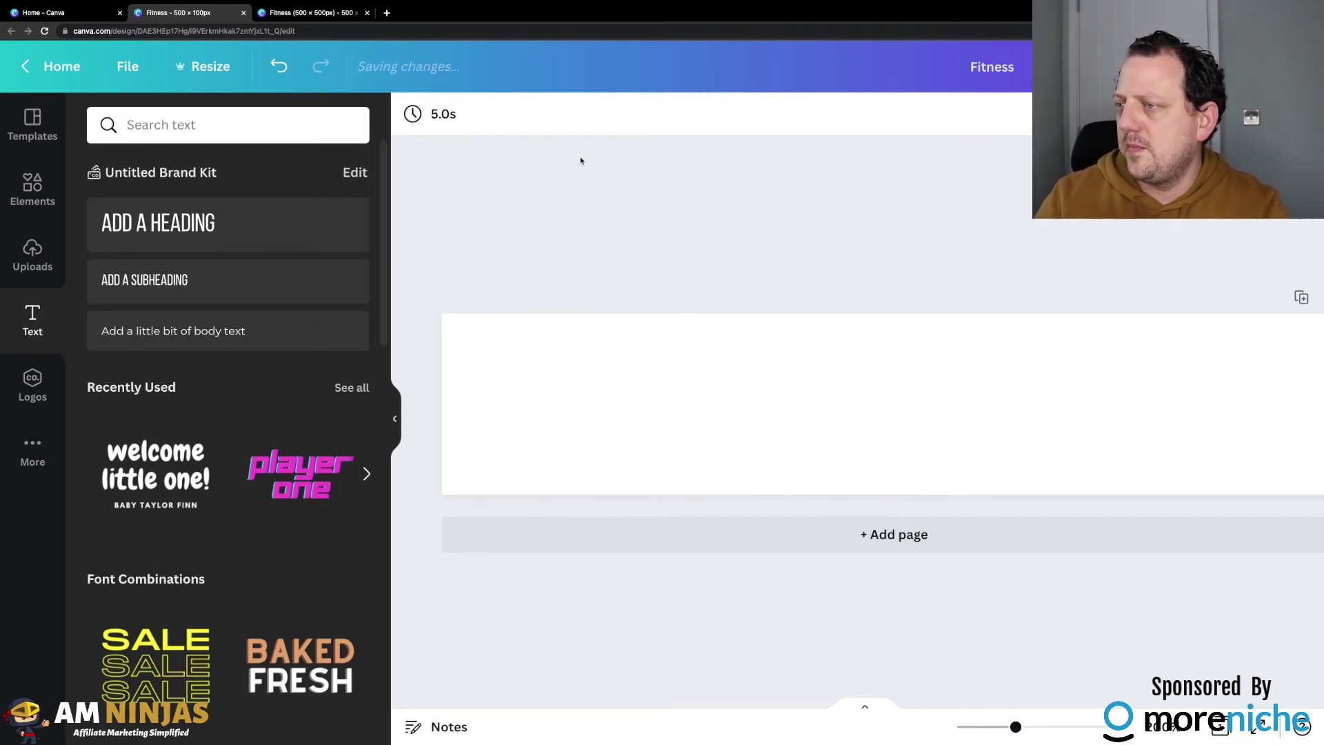
- Search the graphics elements for "camping" and browse the designs for a suitable logo graphic
left_click(32, 186)
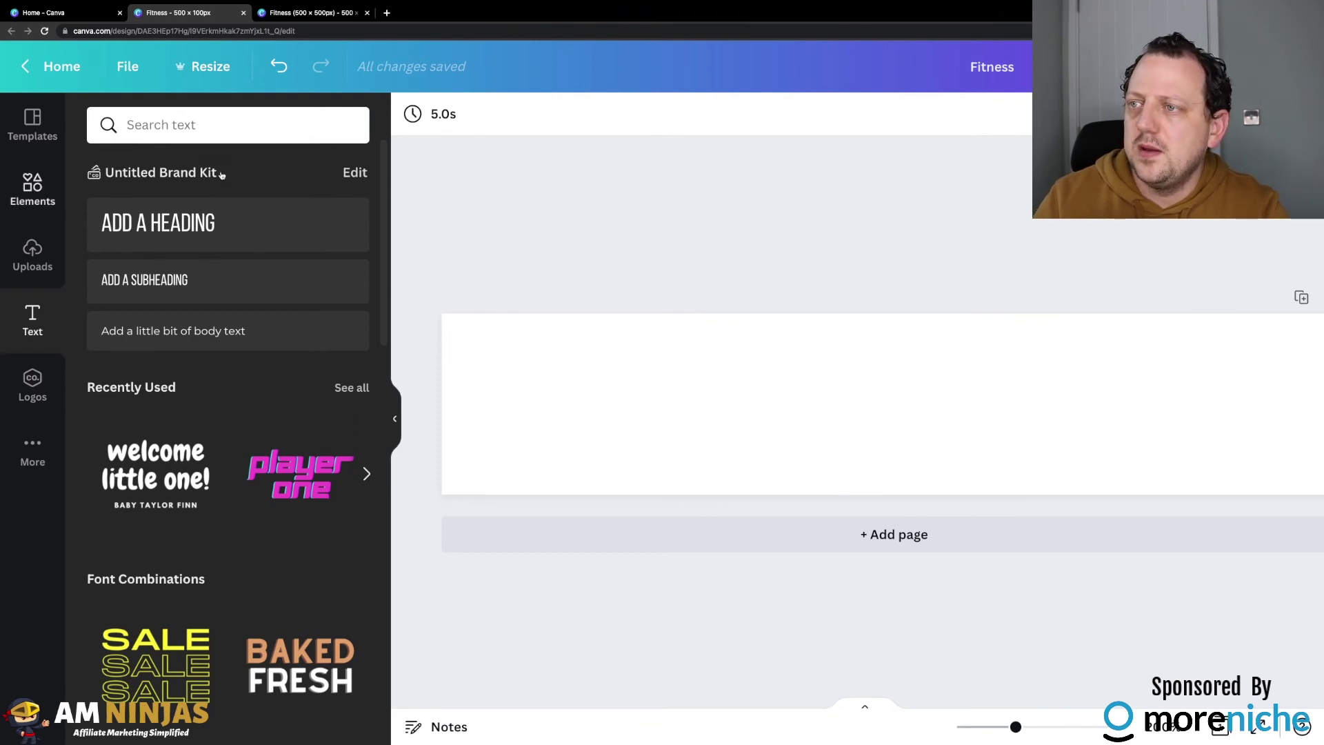
left_click(237, 123)
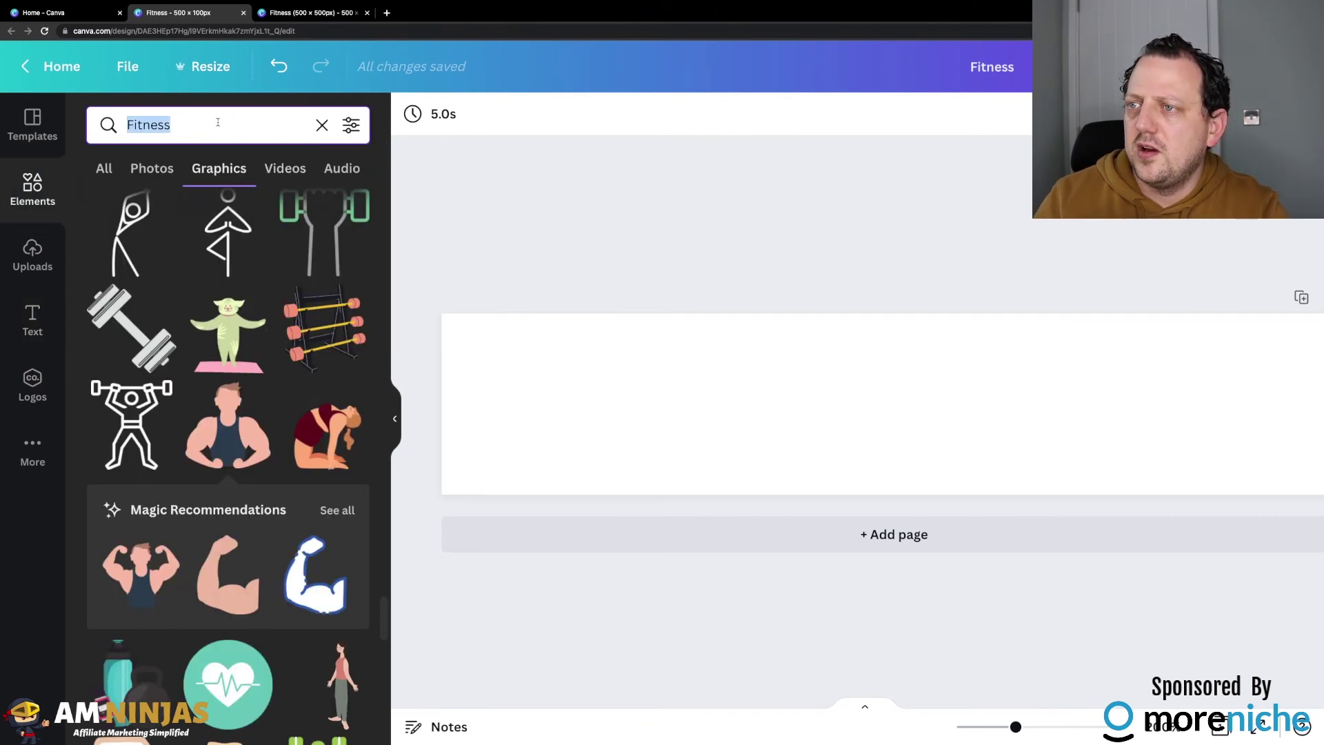
type("camping")
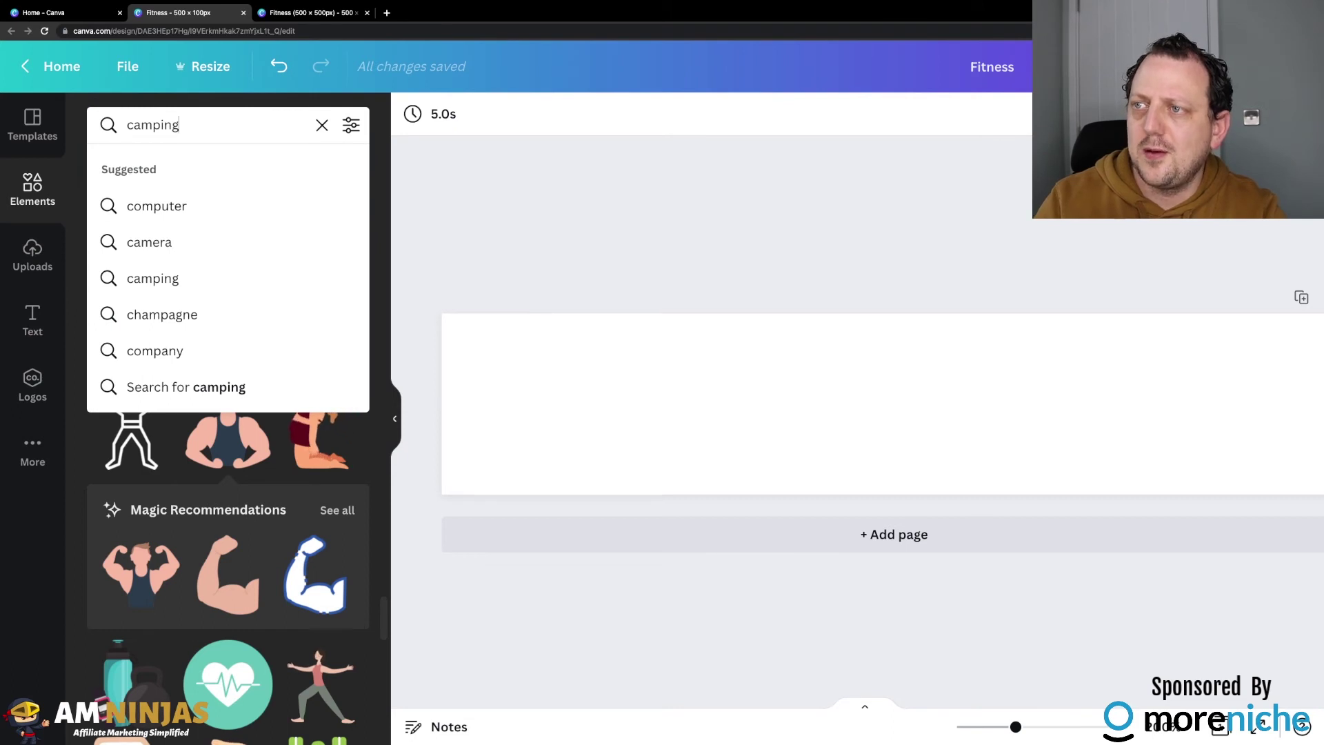
key("Return")
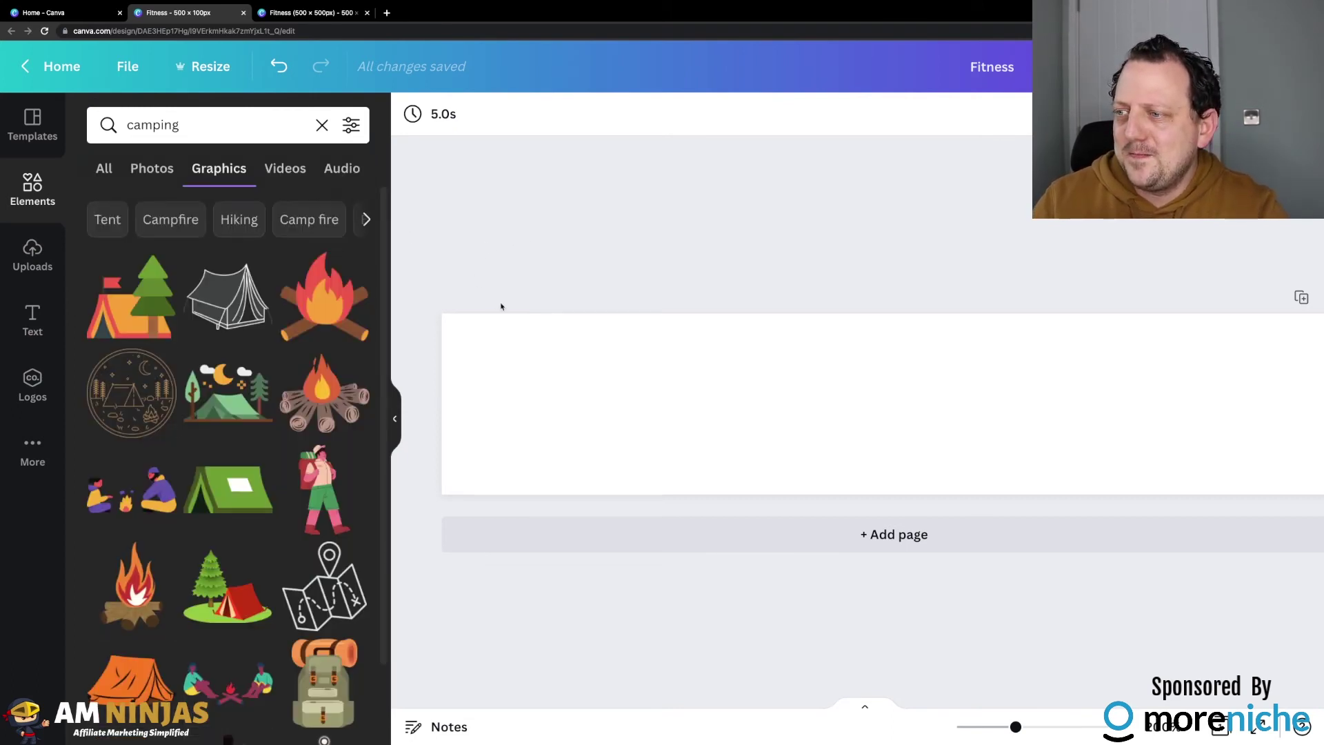
scroll(220, 413, "down", 3)
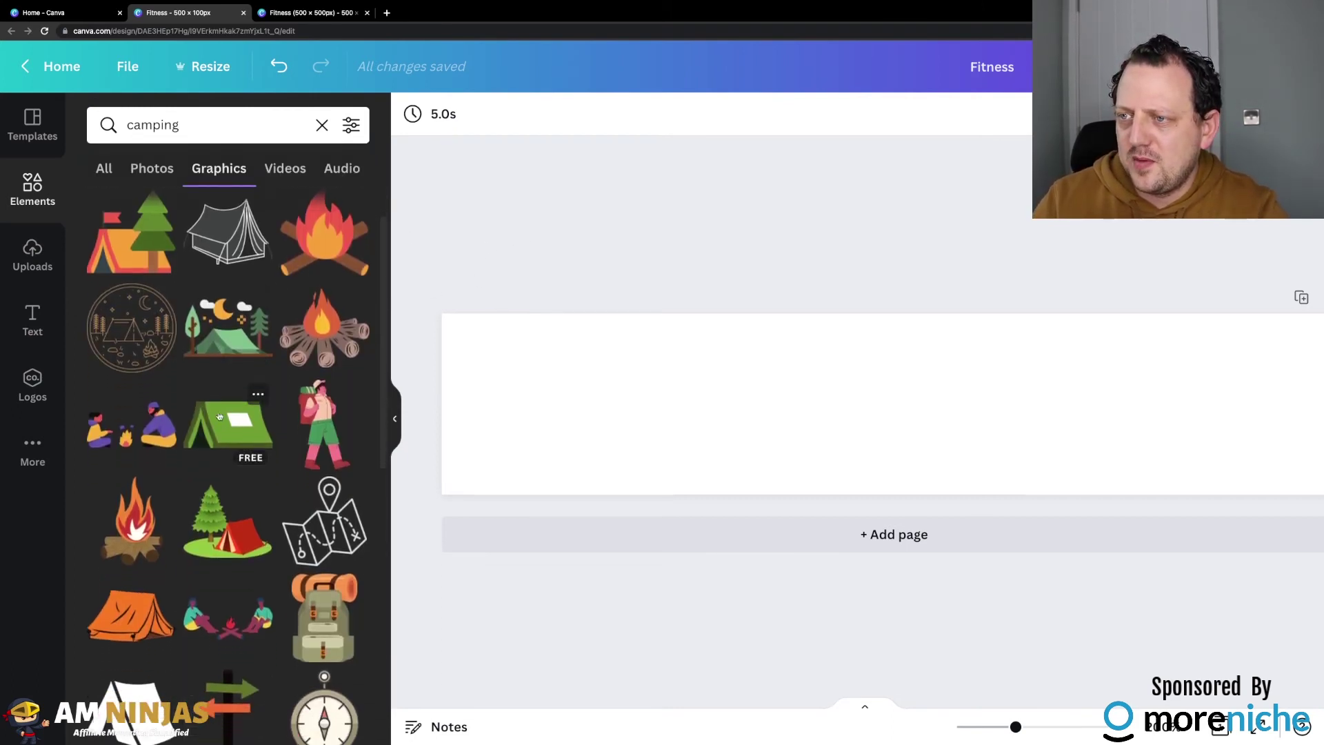
scroll(219, 416, "down", 6)
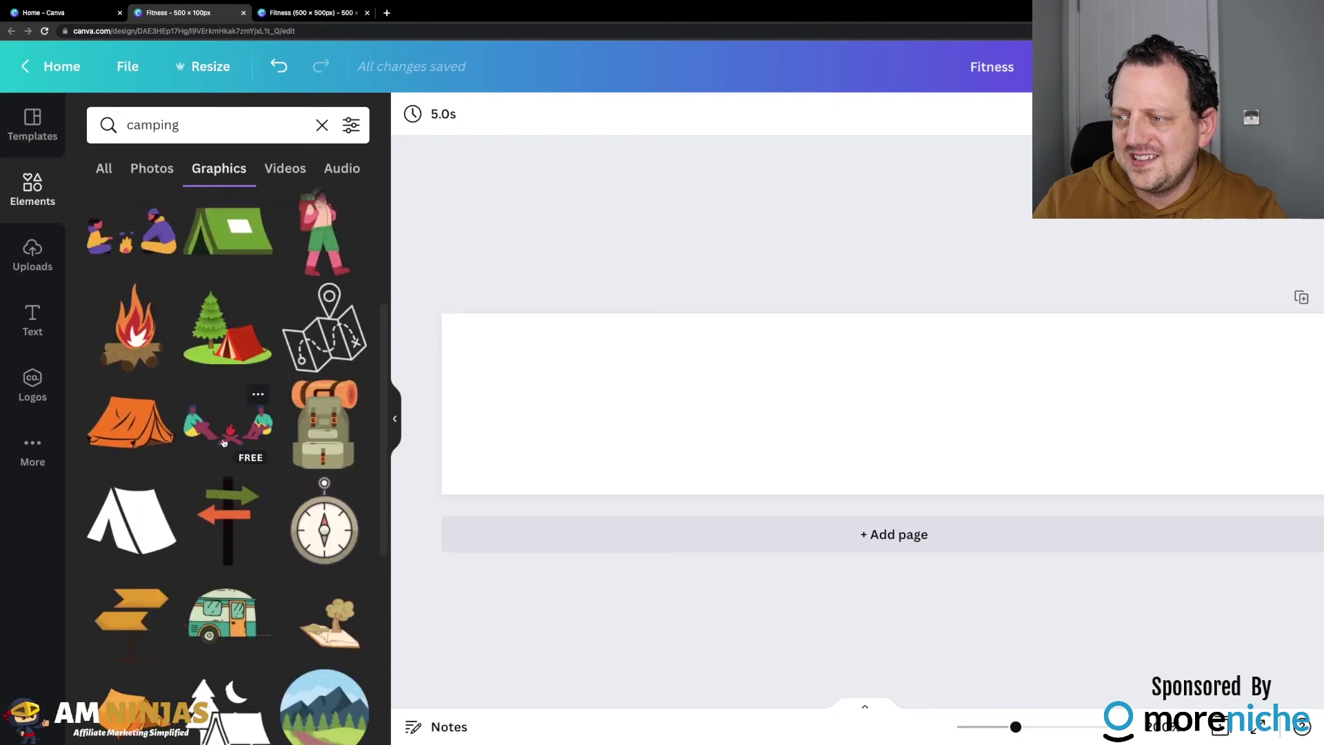
scroll(224, 442, "down", 6)
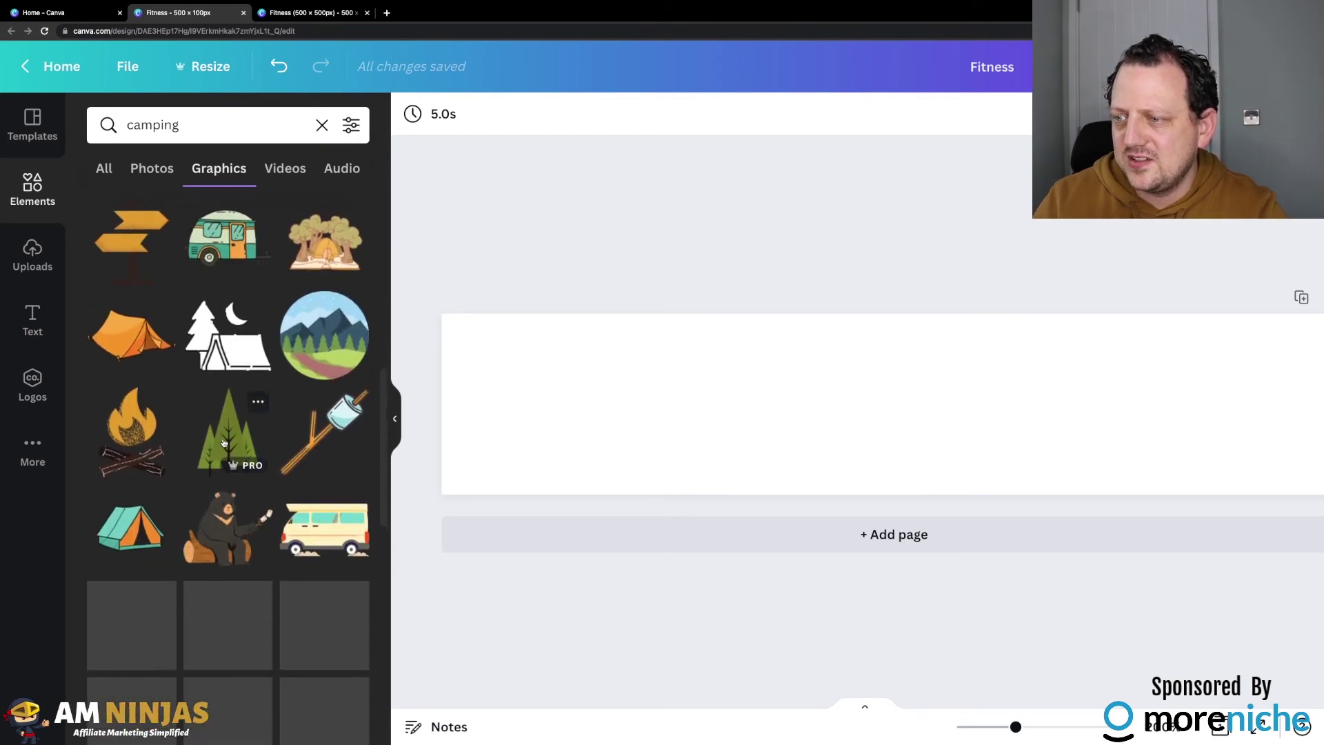
scroll(223, 443, "up", 1)
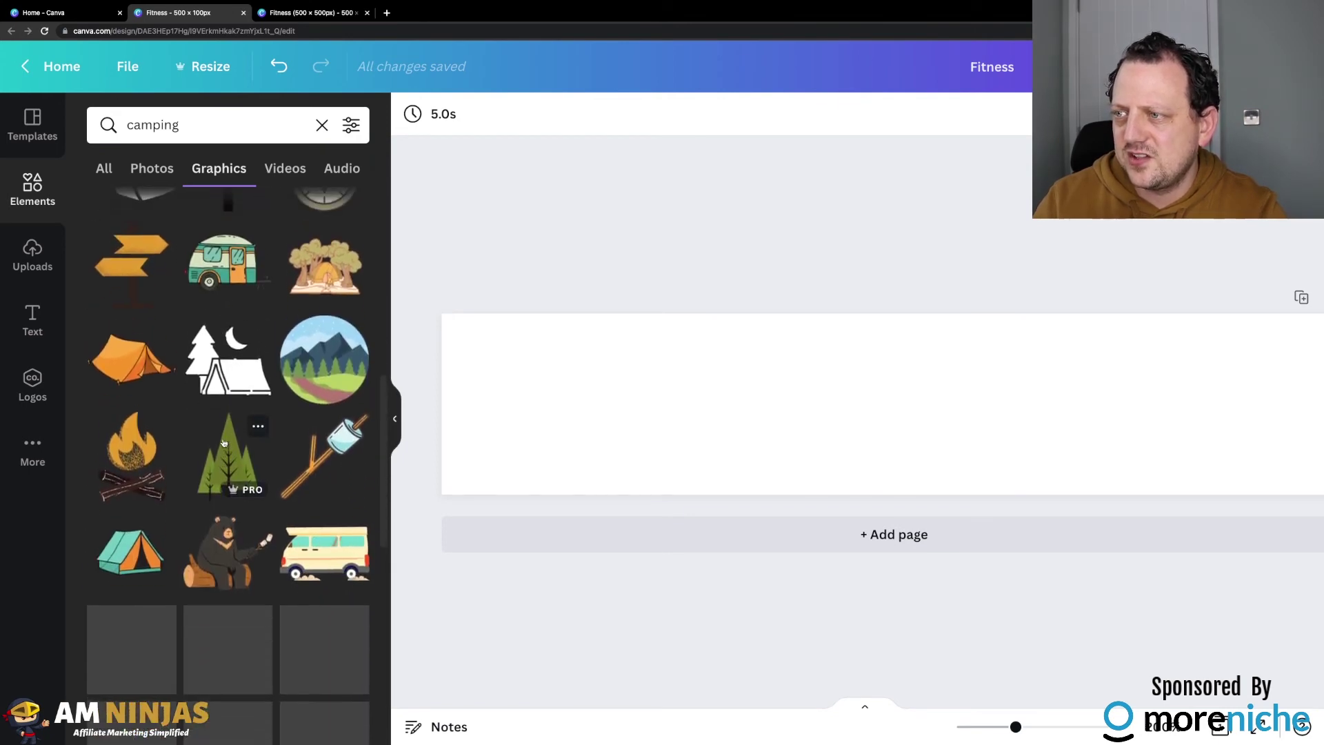
- Try adding the graphic of a tent among trees on an open book, and remove it from the banner
left_click(339, 275)
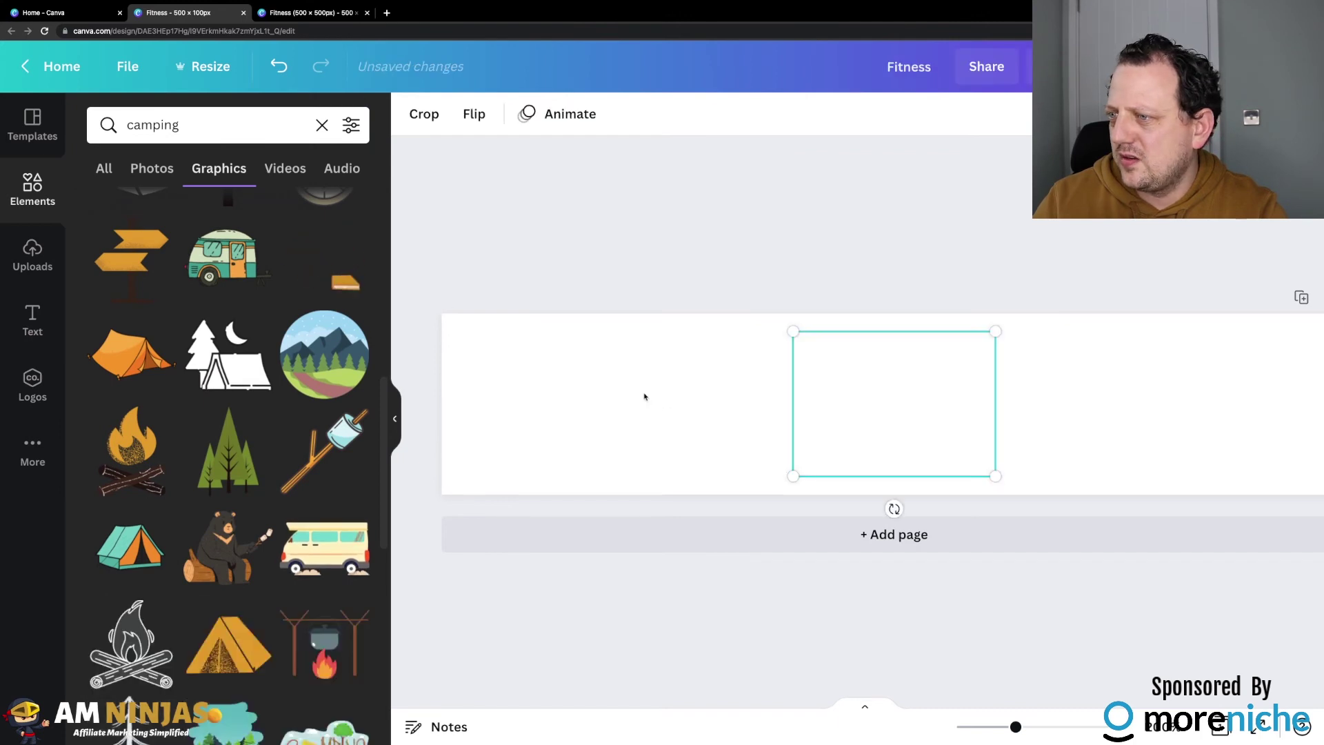
left_click(576, 274)
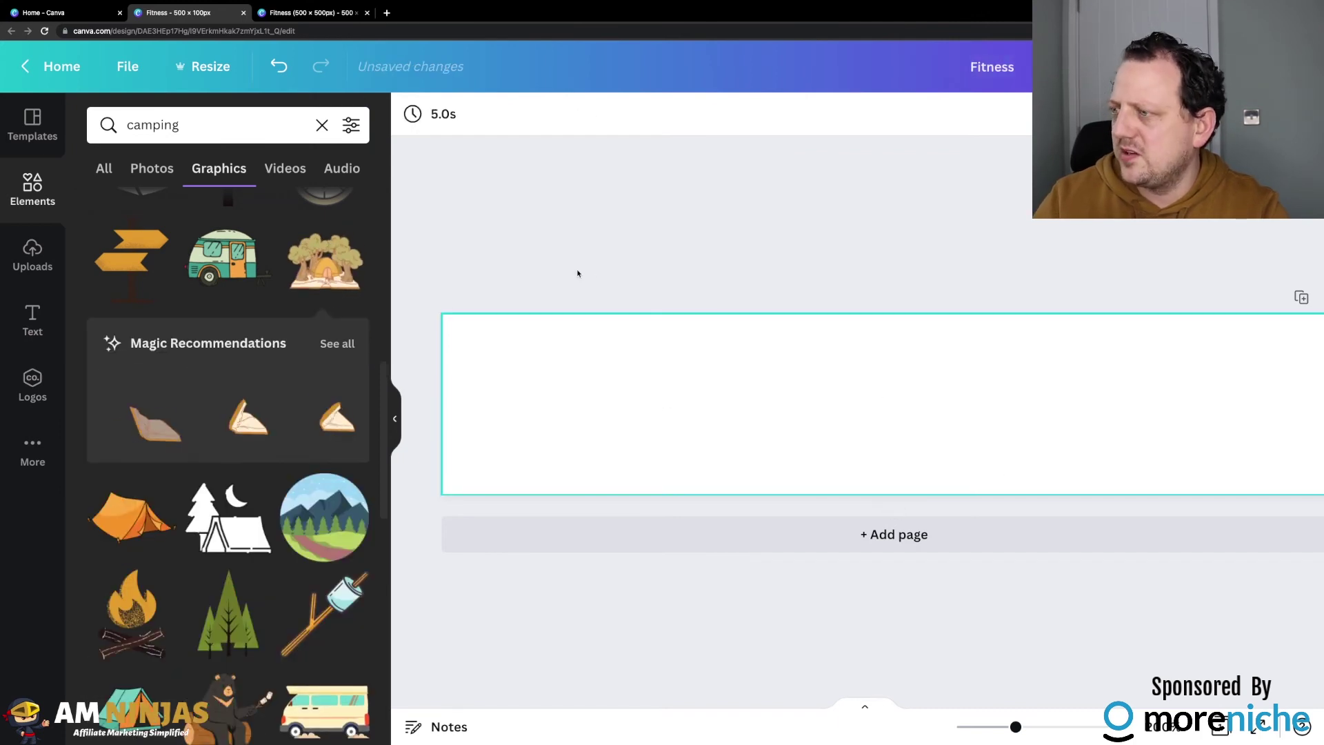
- Add the graphic of an orange tent among trees under a blue sky, enlarged to full banner height at the left end
scroll(244, 356, "down", 2)
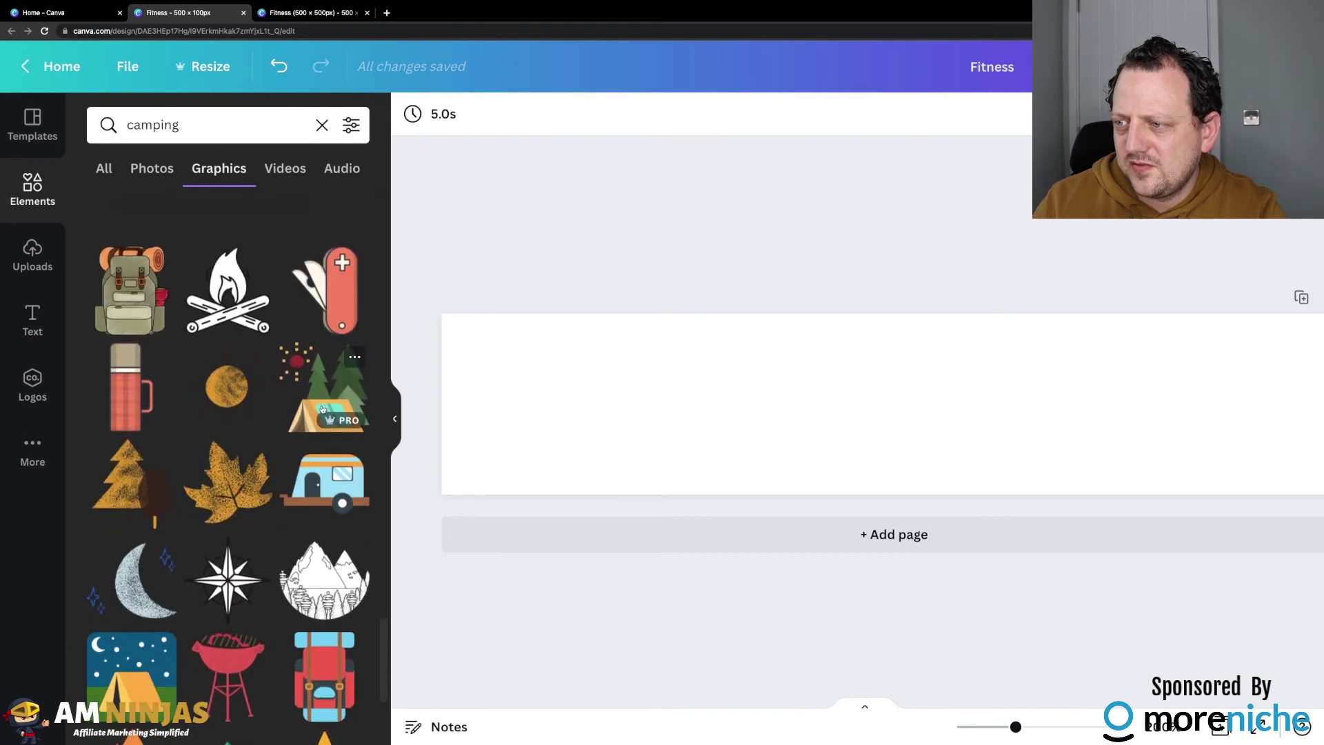
scroll(250, 479, "down", 6)
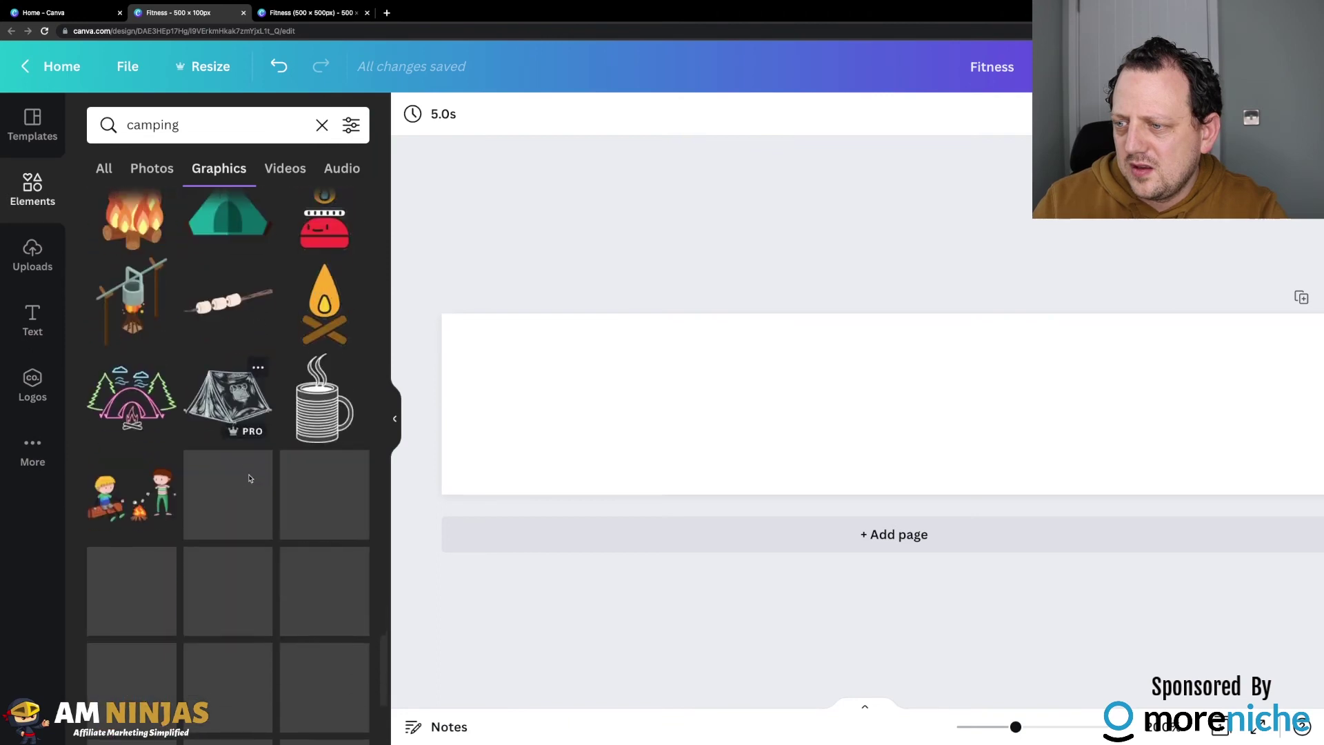
scroll(250, 478, "down", 3)
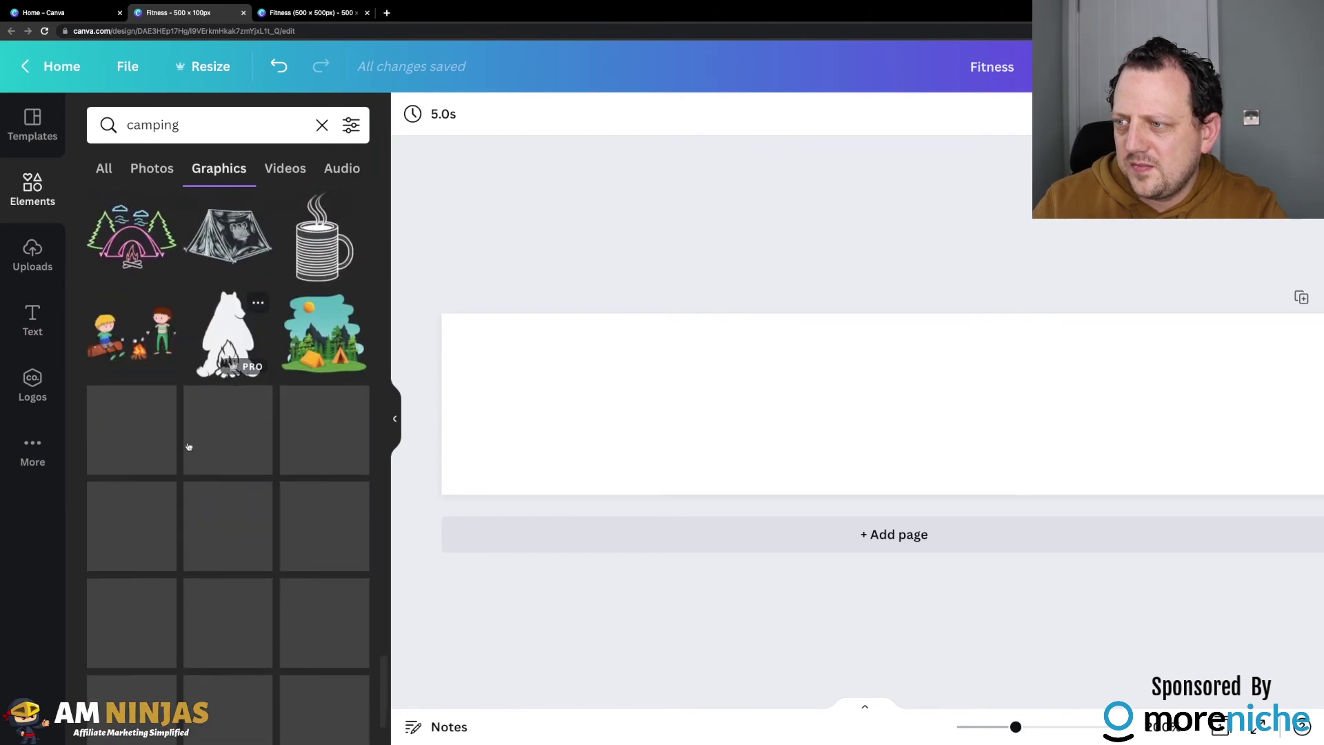
scroll(188, 447, "down", 5)
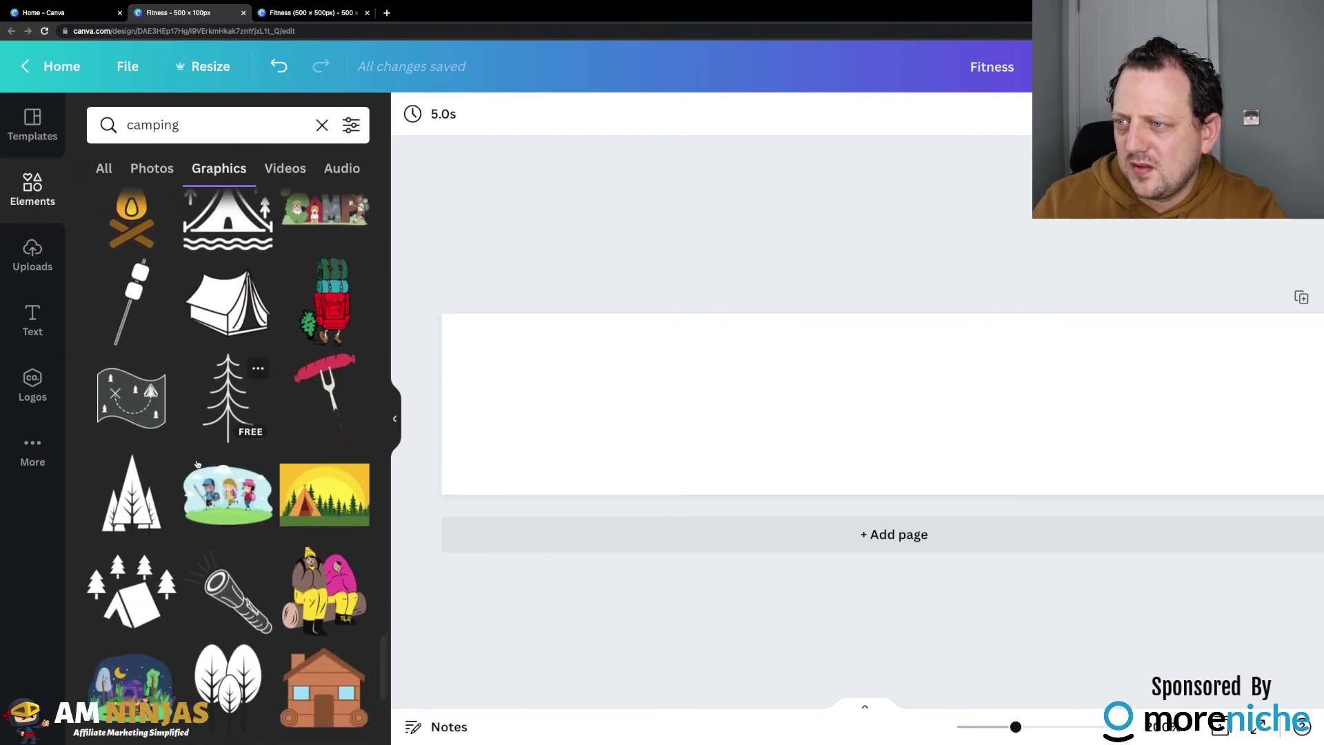
scroll(197, 463, "down", 7)
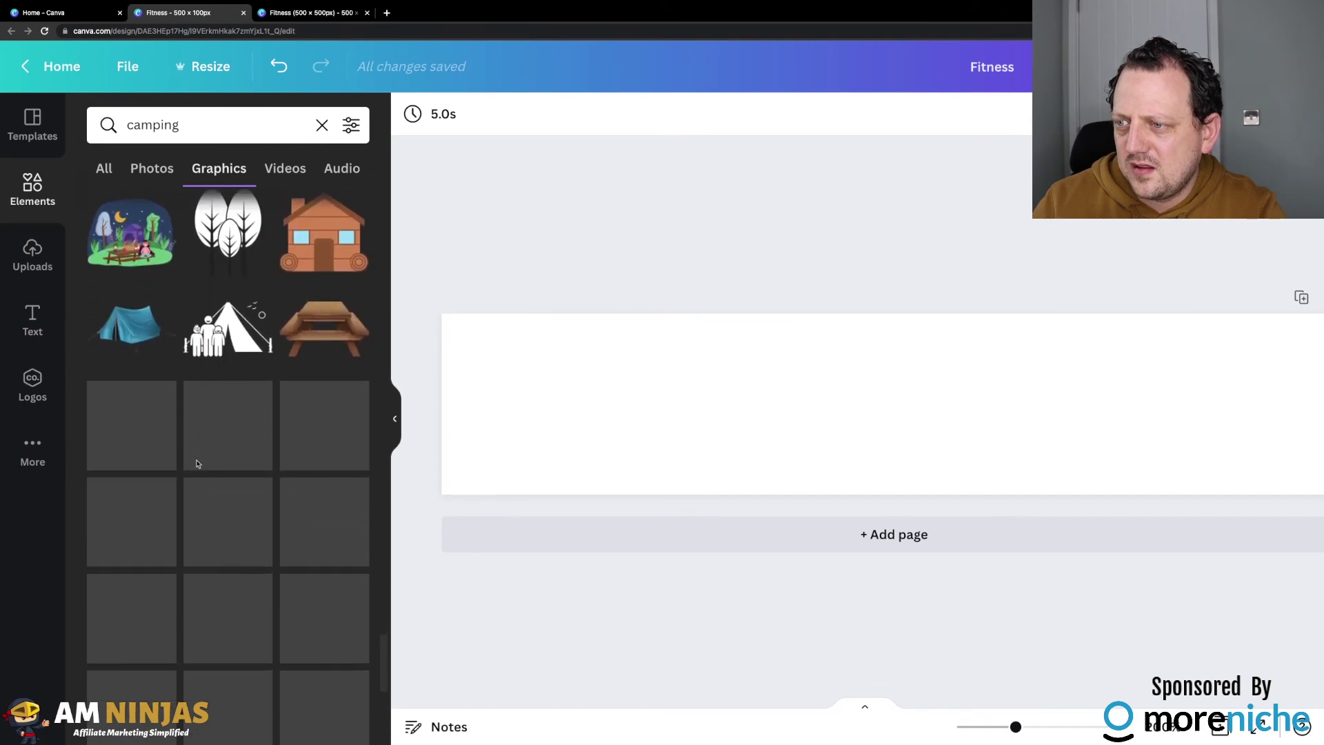
scroll(297, 418, "down", 3)
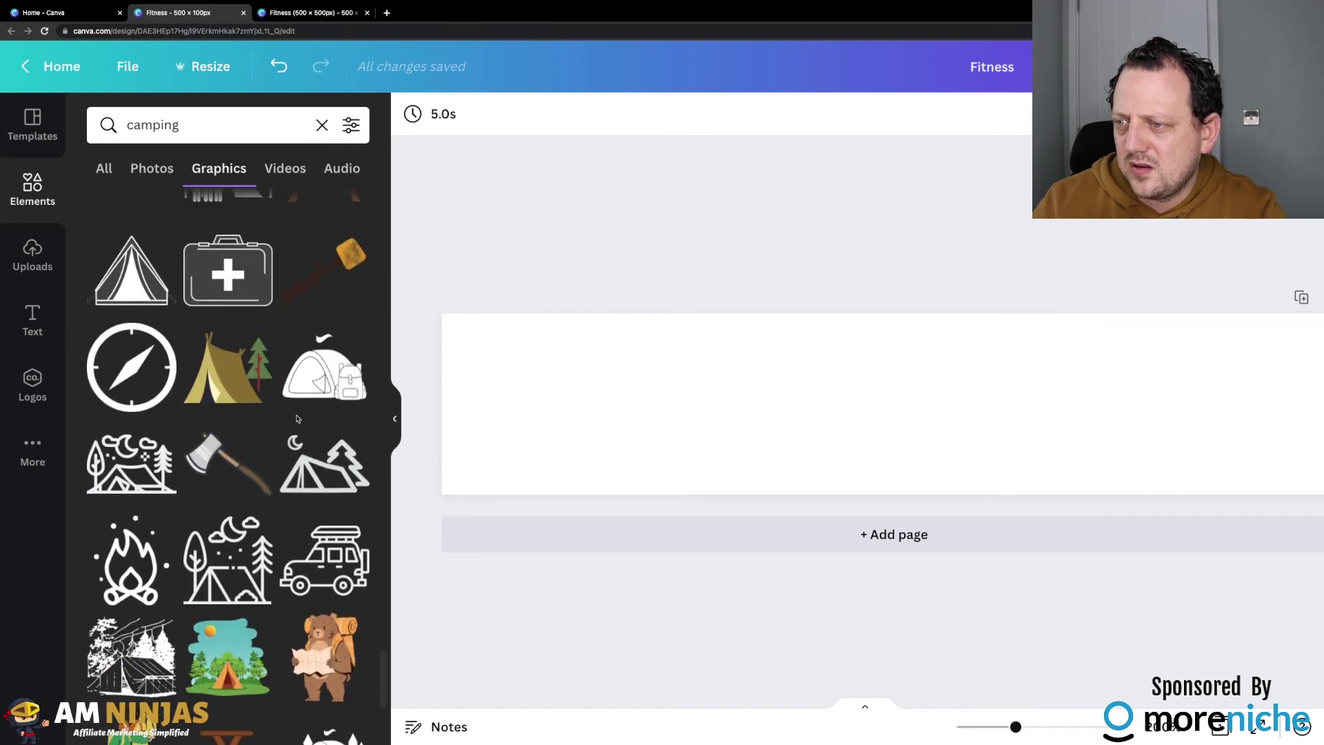
scroll(242, 513, "down", 5)
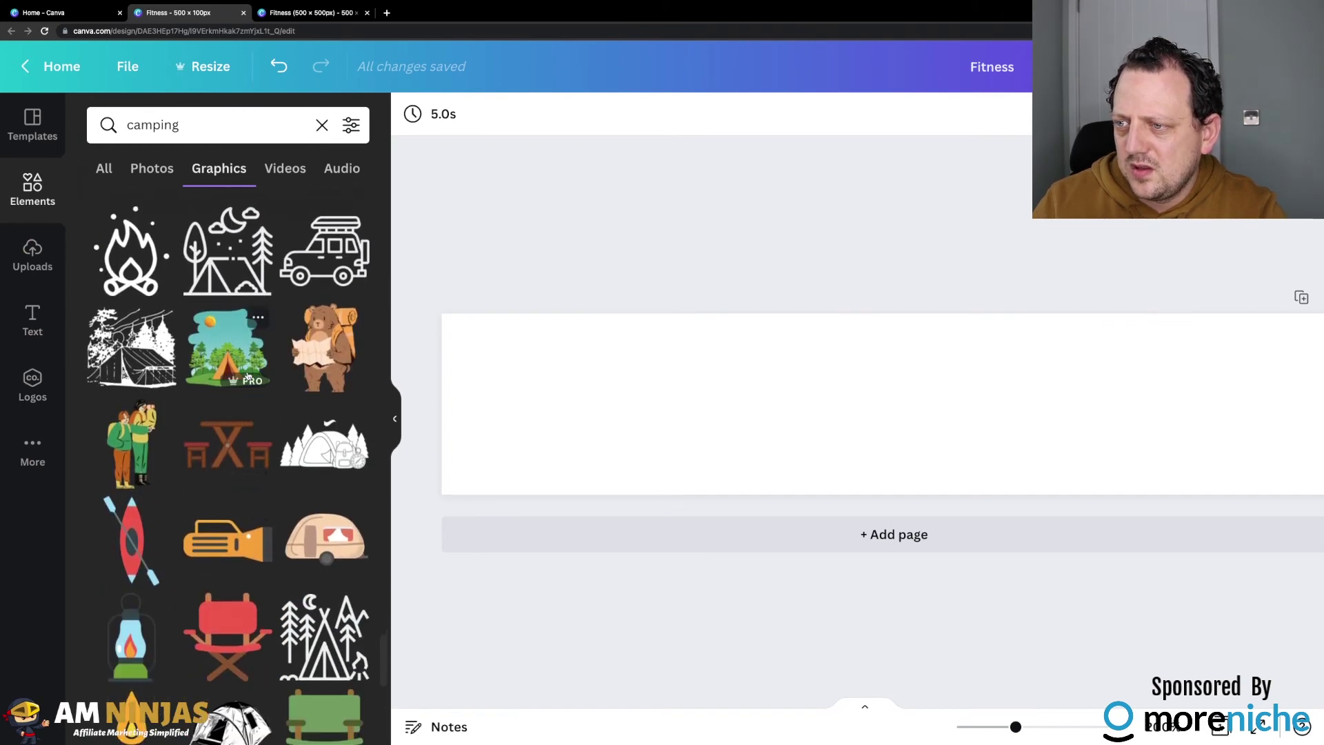
left_click(239, 373)
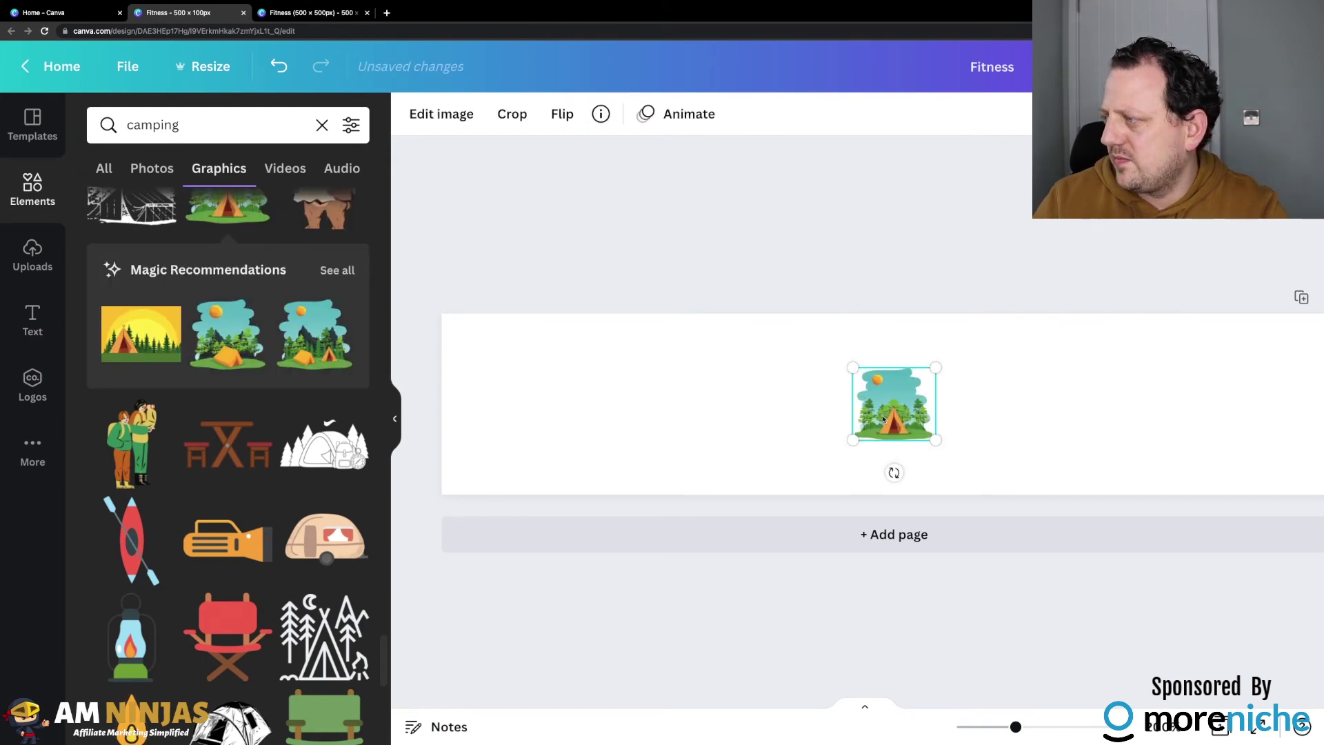
left_click_drag(884, 418, 479, 473)
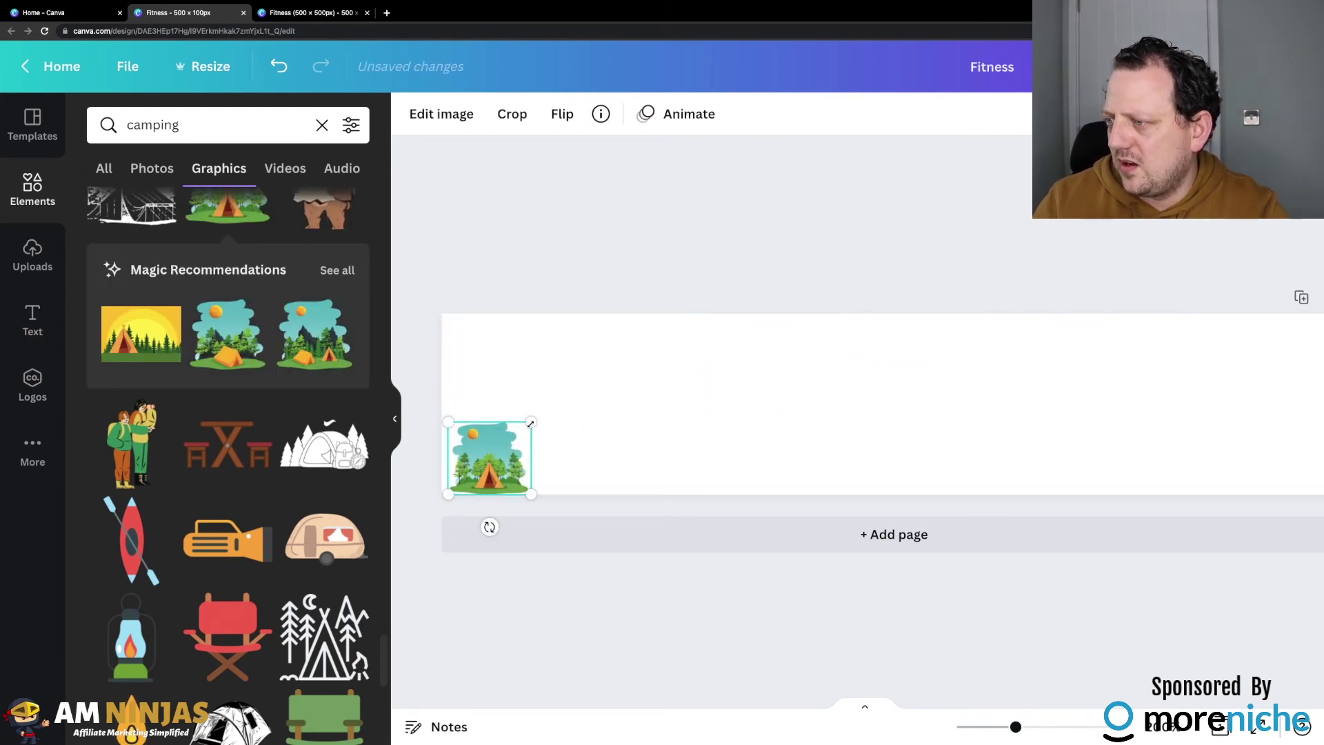
left_click_drag(530, 423, 655, 313)
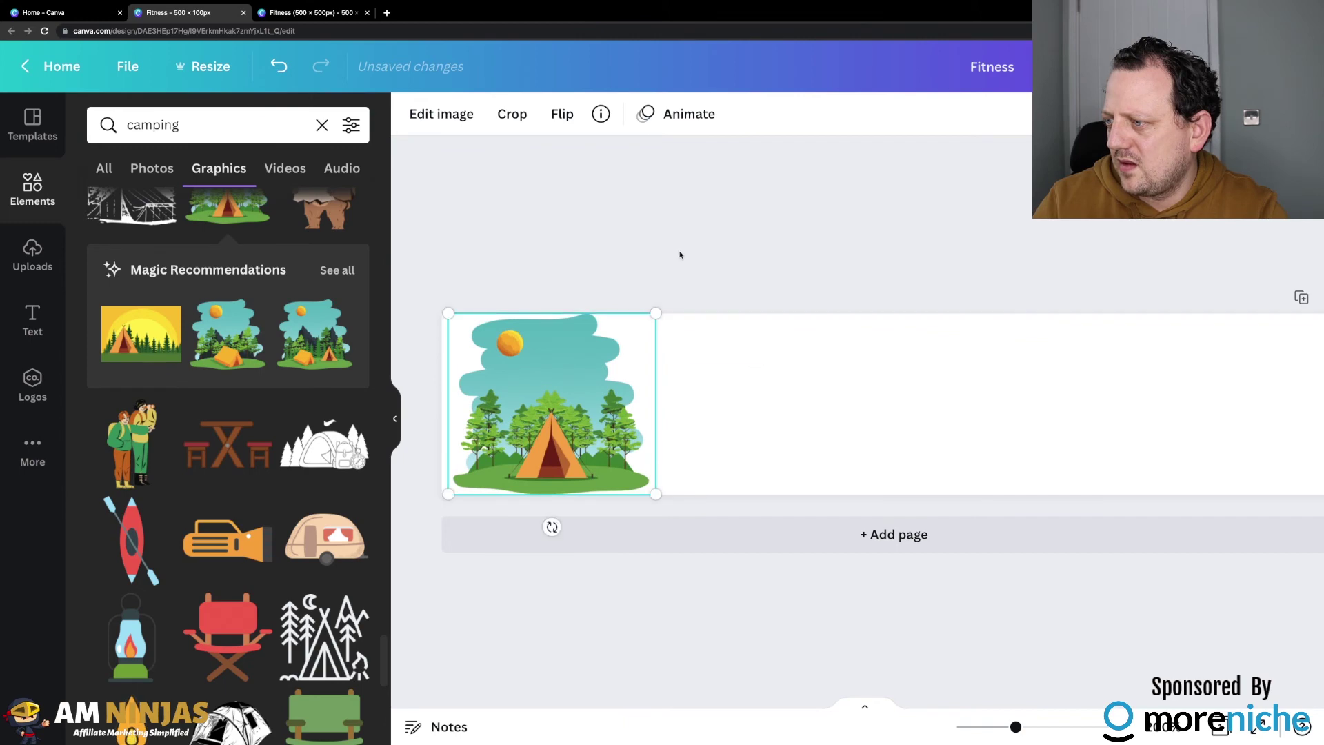
left_click(680, 255)
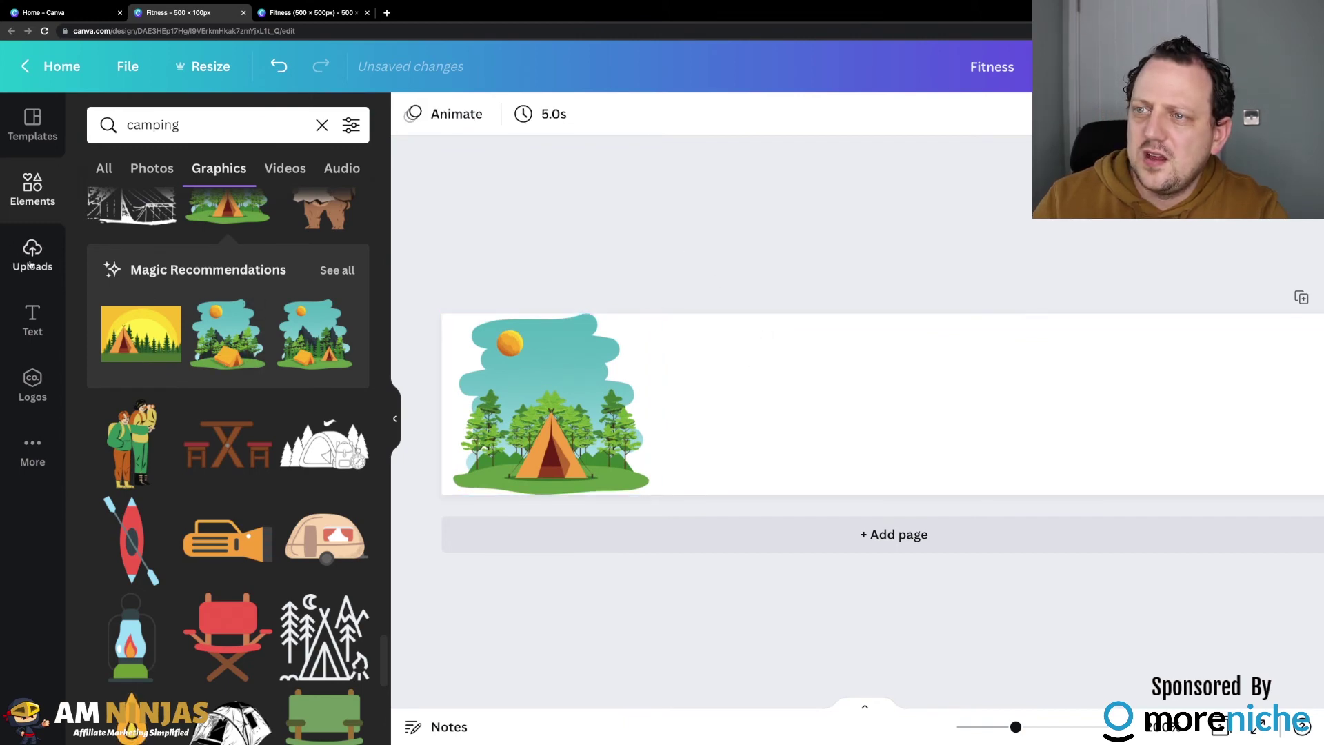
- Add a heading reading "CAMPING" beside the tent graphic, enlarged to font size 47.5 and set in the Chewy font
left_click(32, 320)
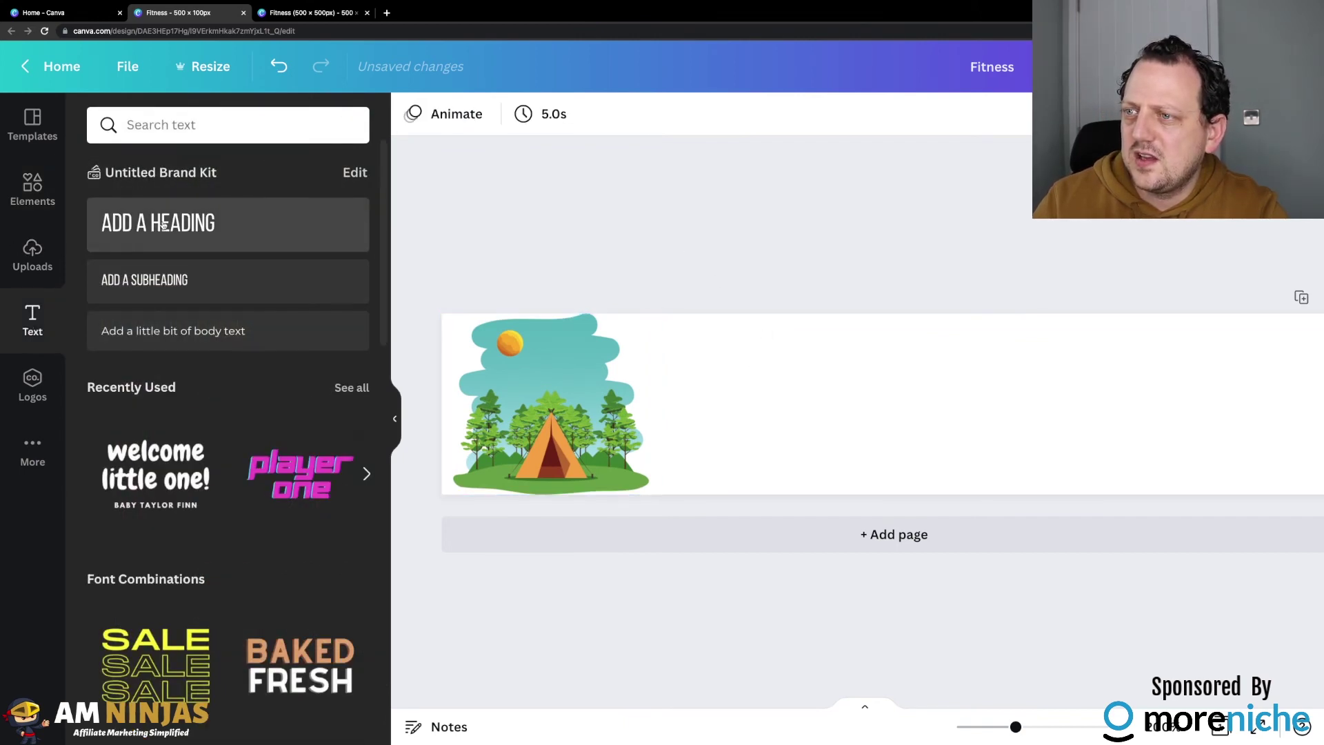
left_click(163, 226)
left_click(796, 412)
key("ctrl+a")
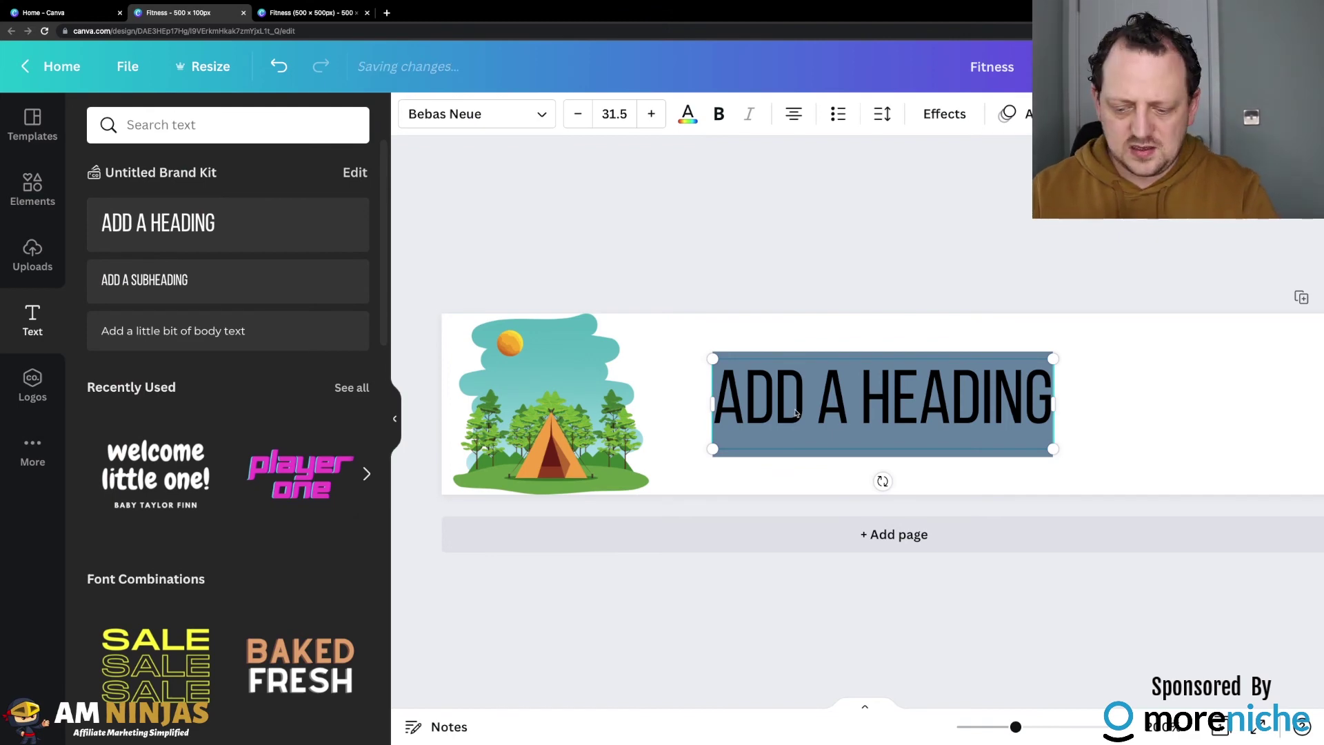
type("CAMPING")
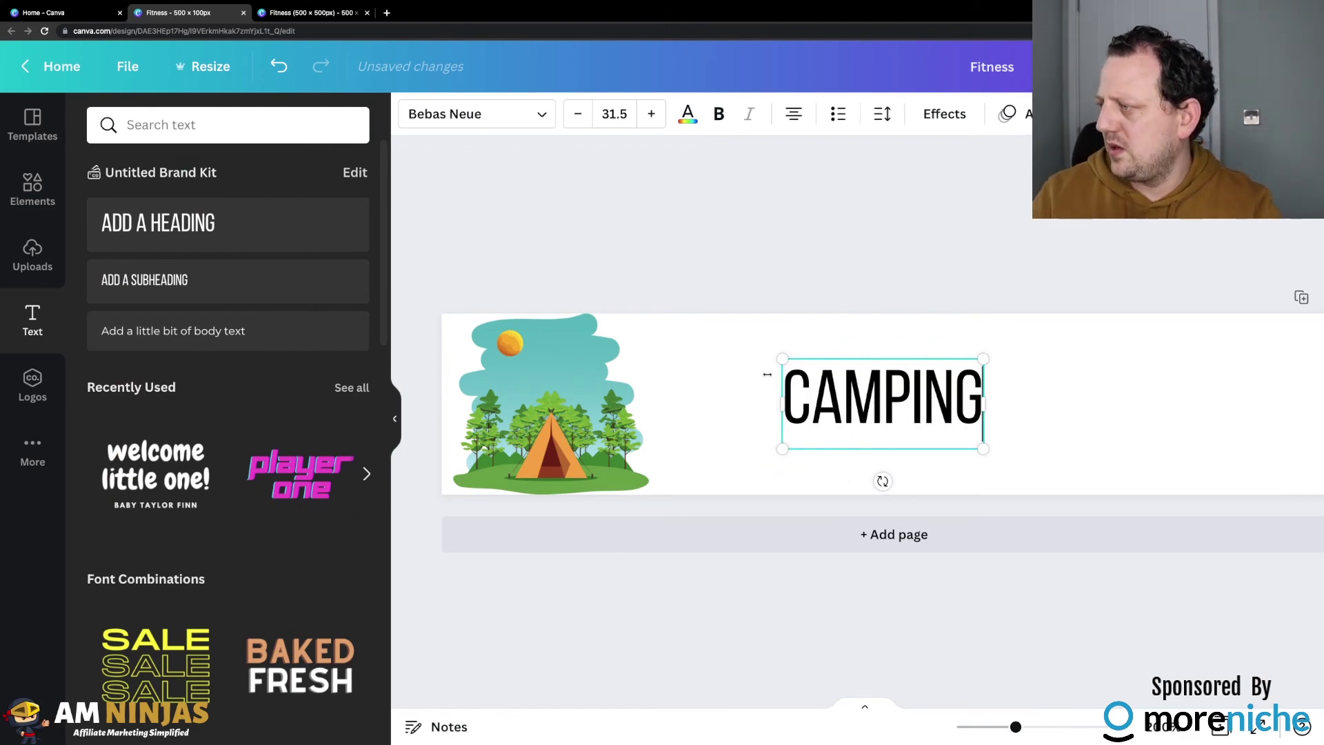
left_click_drag(783, 359, 680, 313)
left_click(494, 117)
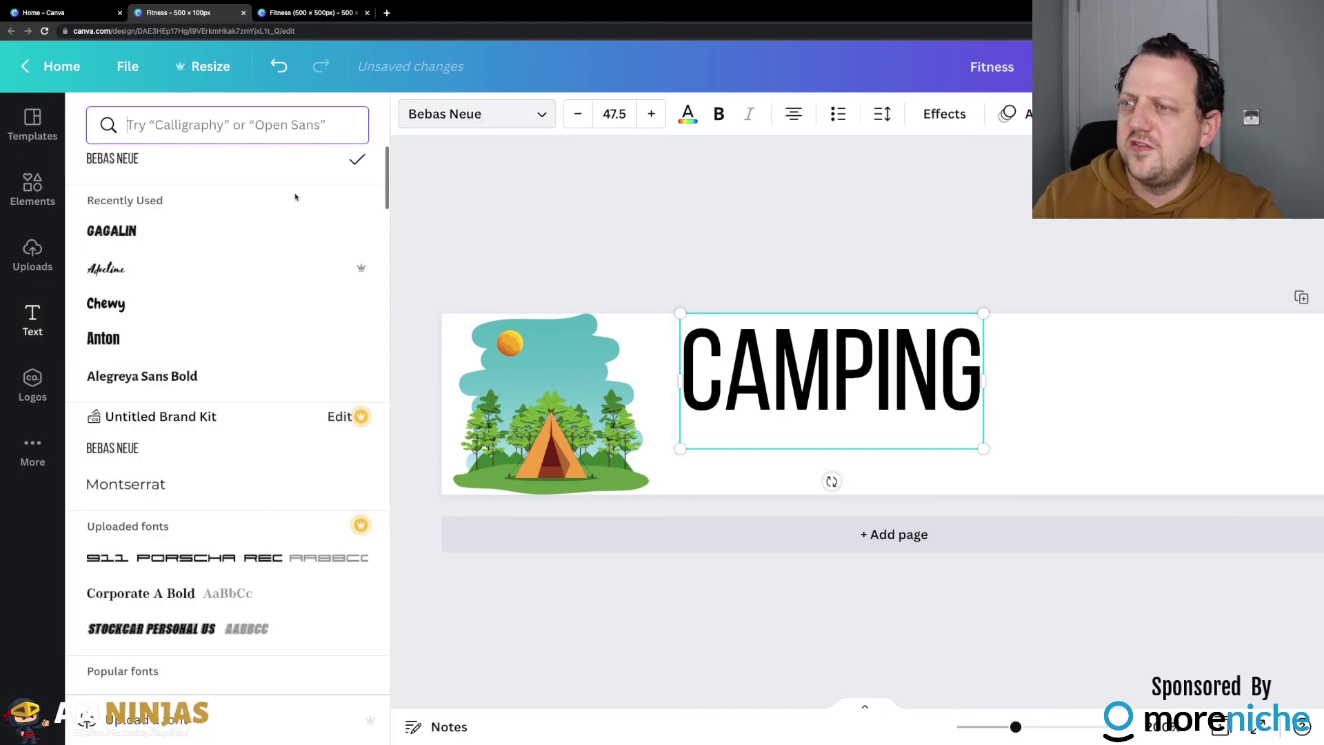
left_click(138, 302)
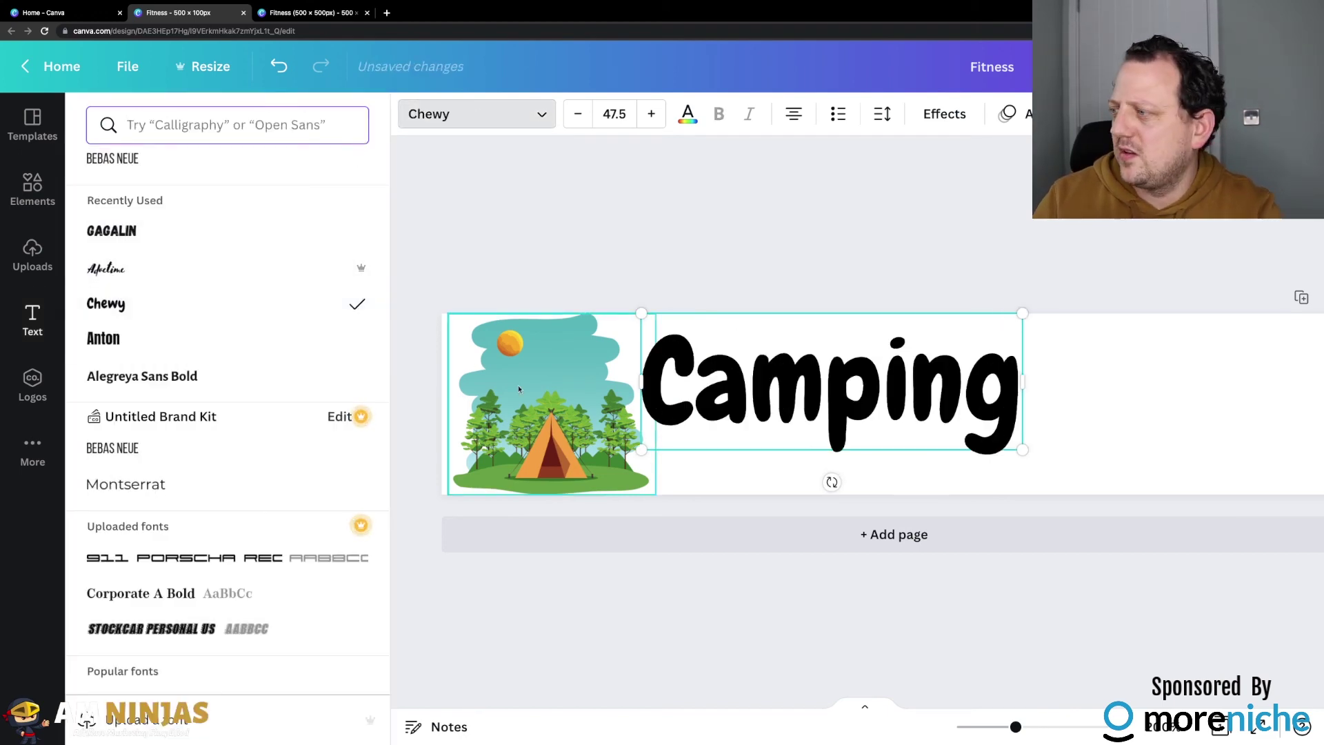
- Raise the "Camping" text to the banner's upper edge and place a duplicate of it below
left_click(856, 414)
left_click_drag(856, 414, 862, 400)
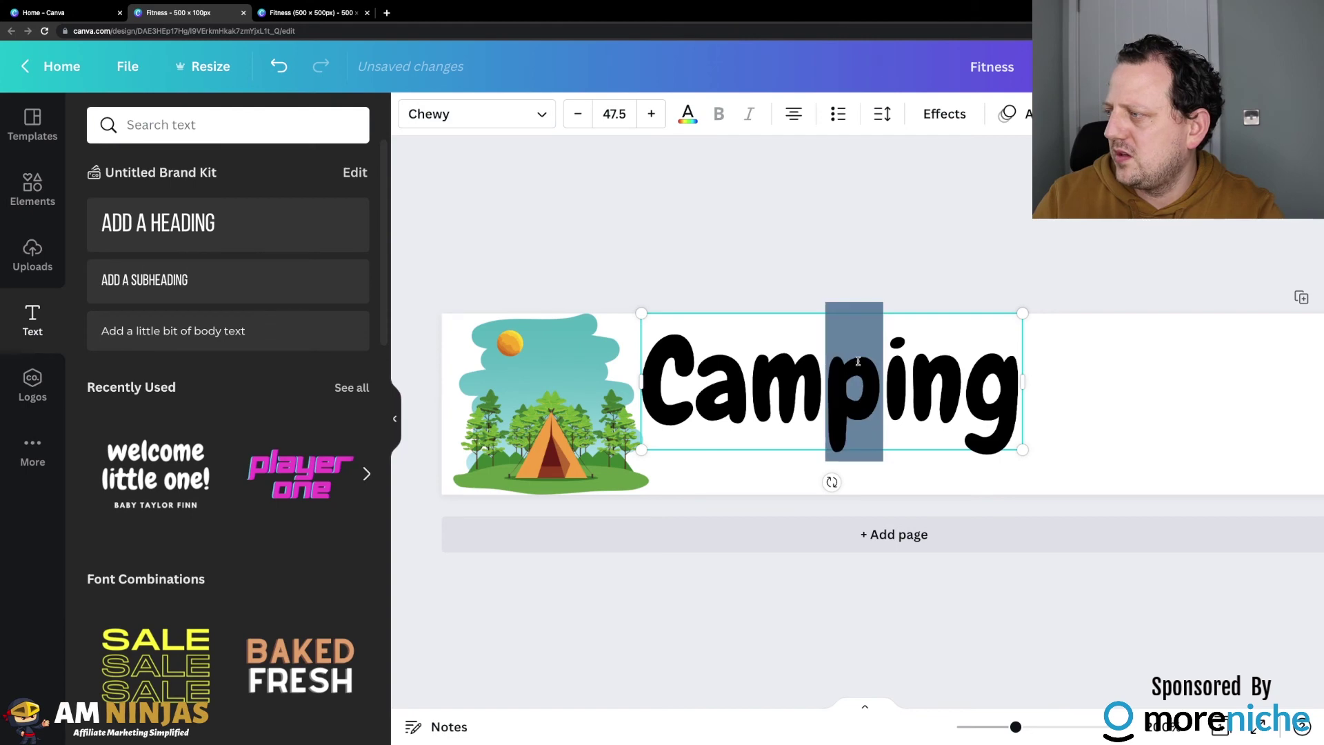
key("Escape")
double_click(856, 388)
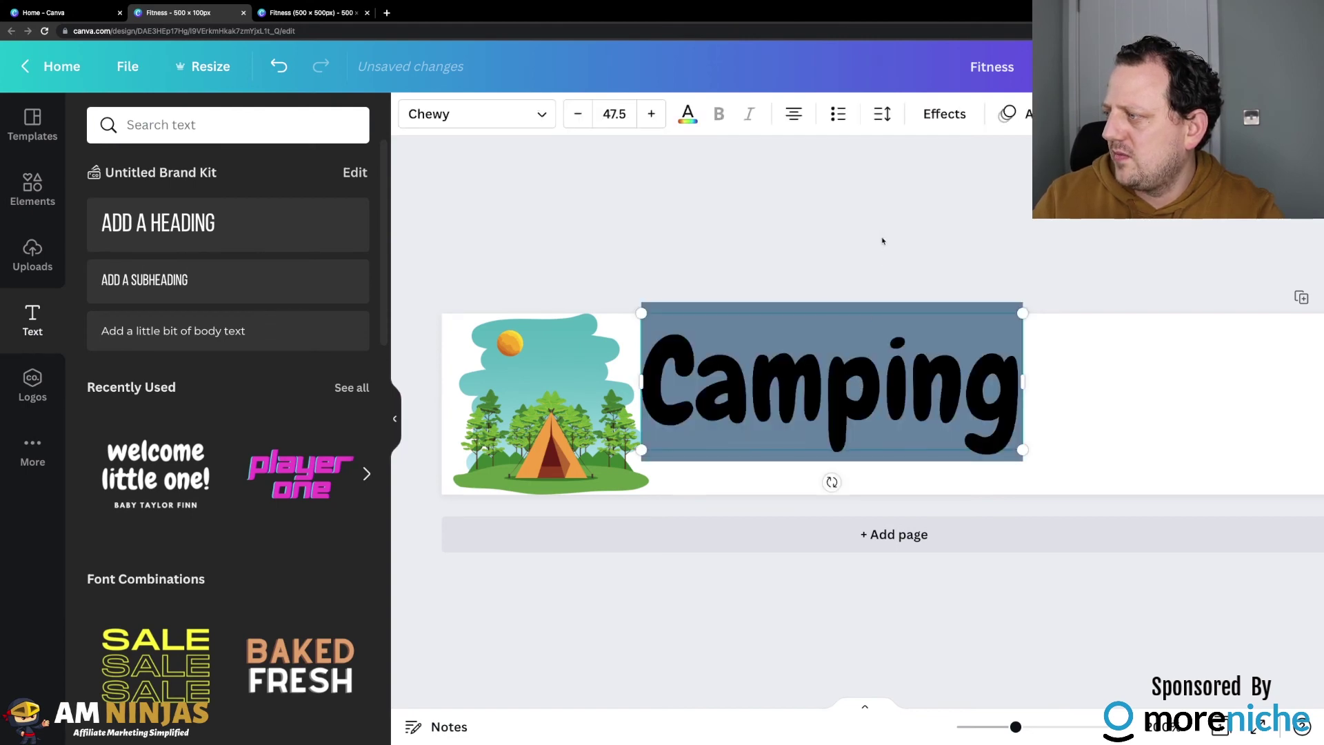
key("Escape")
left_click_drag(856, 388, 887, 387)
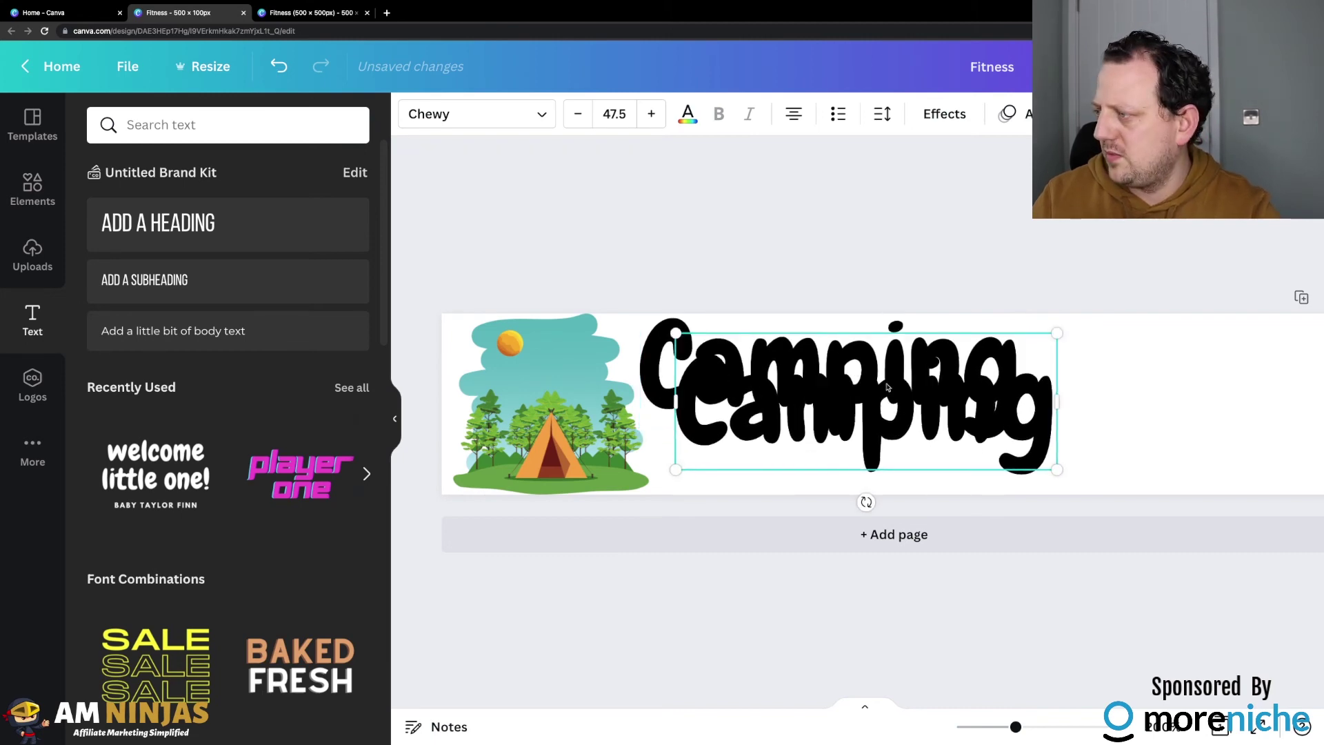
left_click_drag(878, 447, 860, 497)
- Replace the lower copy's text with "Lifestyle"
double_click(875, 445)
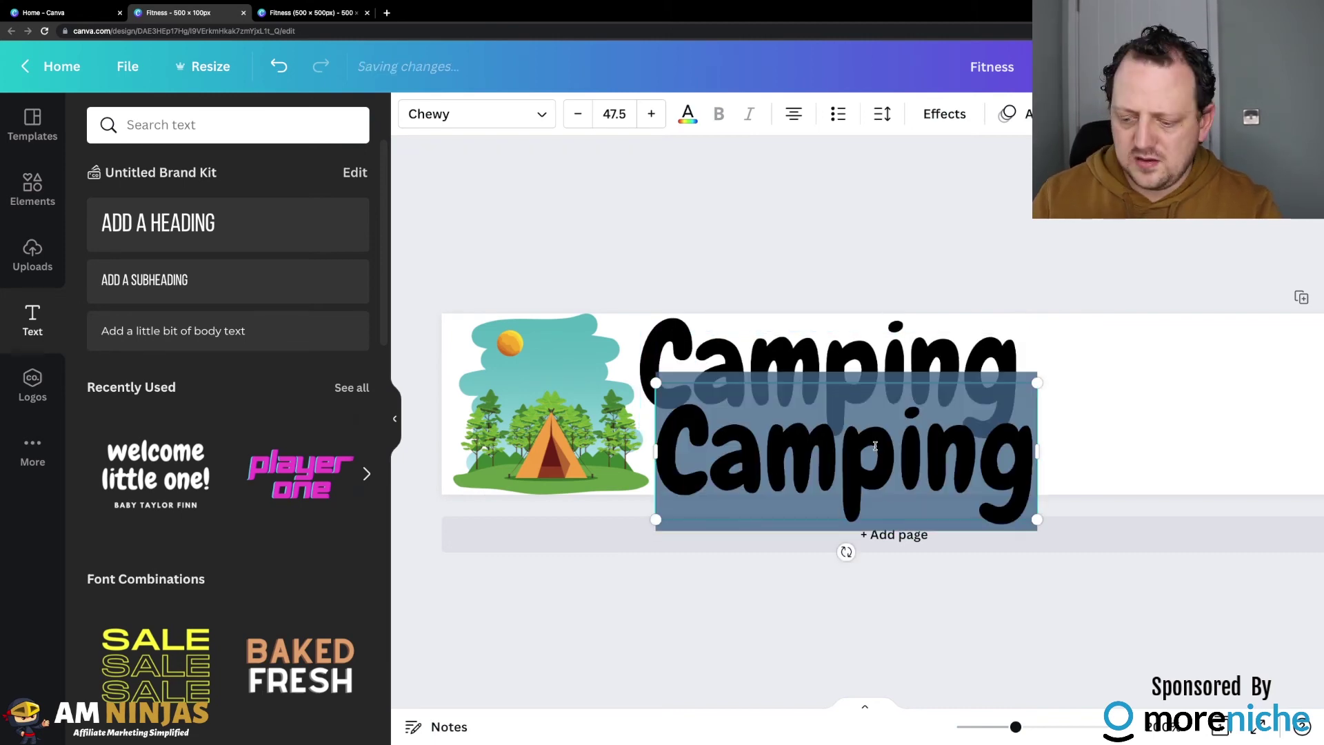
type("Life")
double_click(891, 451)
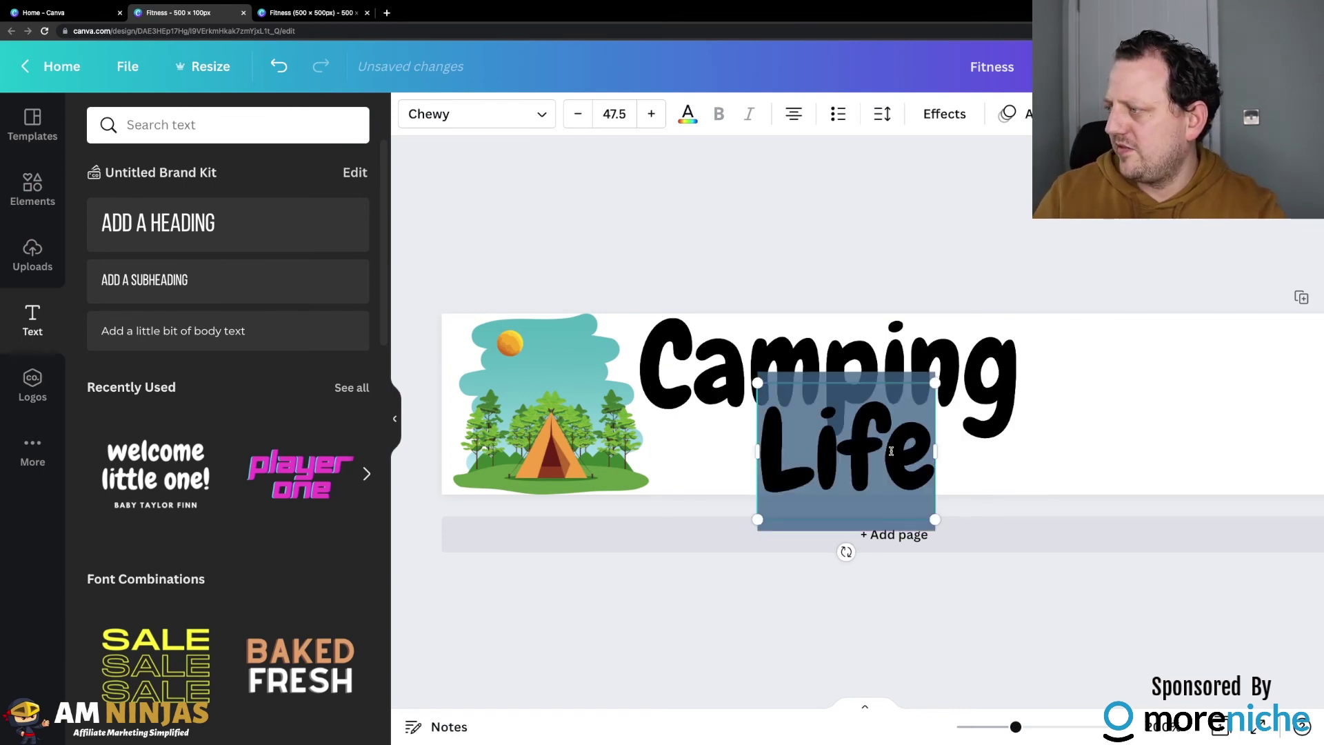
left_click(916, 458)
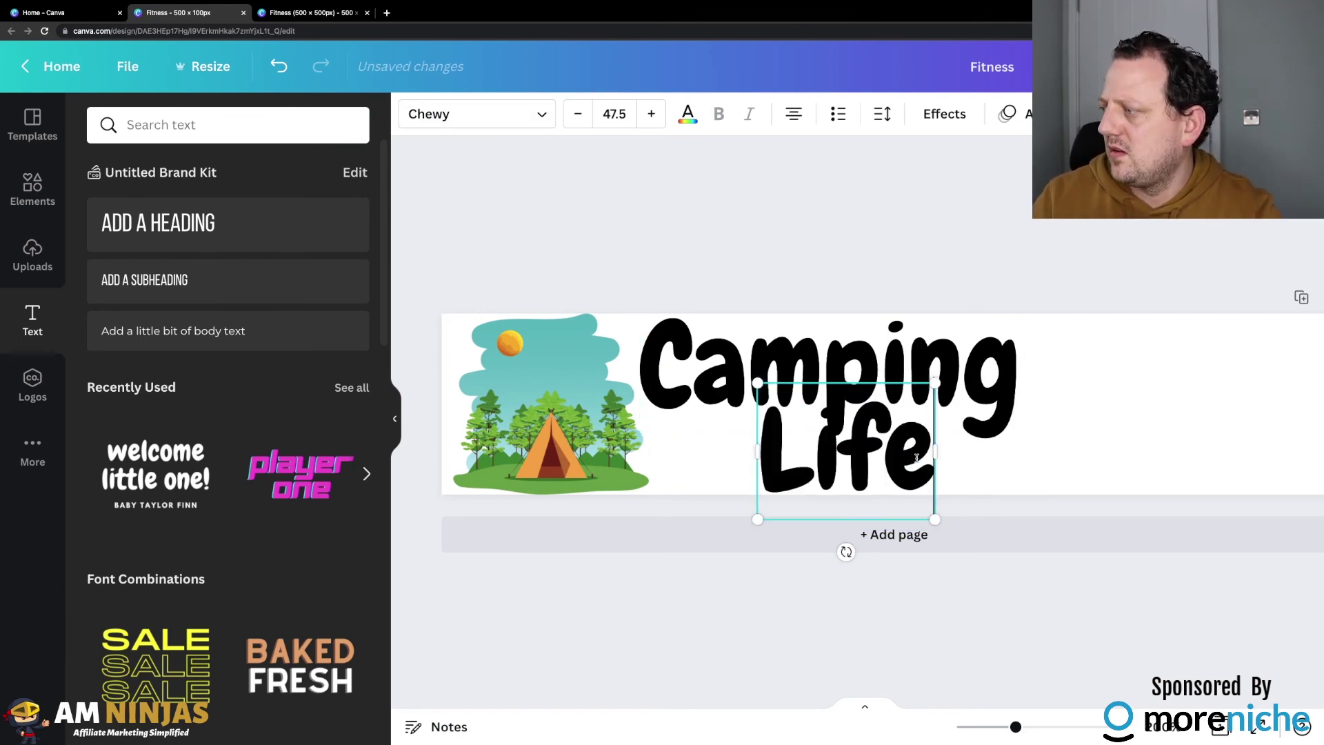
type("style")
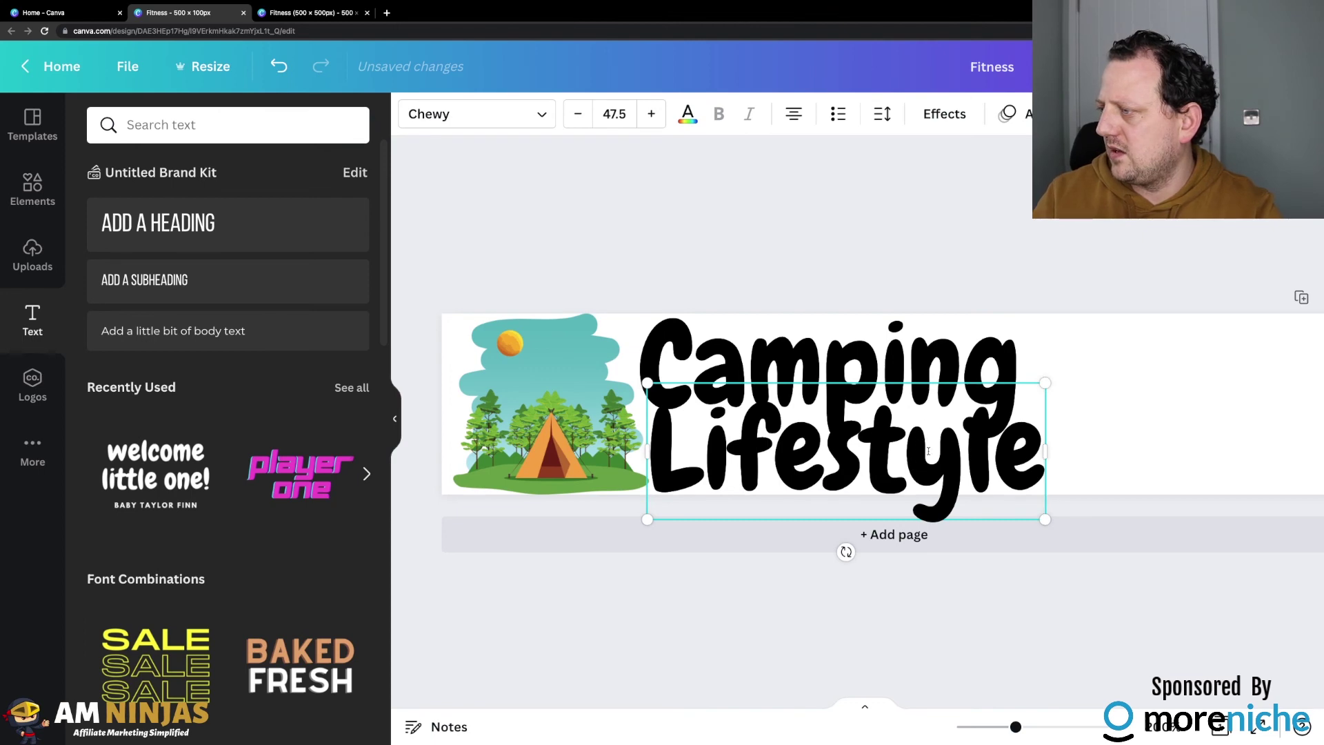
- Set "Lifestyle" in the Anton font and shrink it to about font size 38.7
double_click(764, 429)
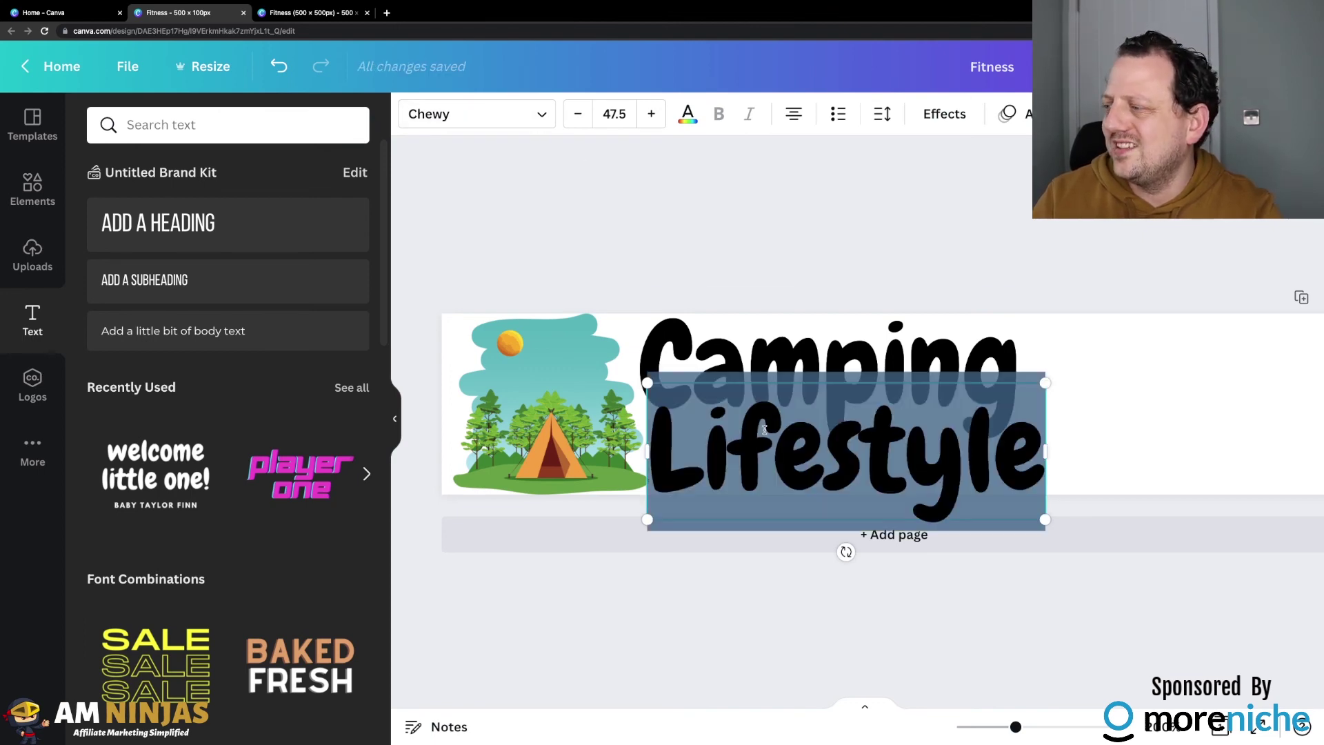
left_click(515, 117)
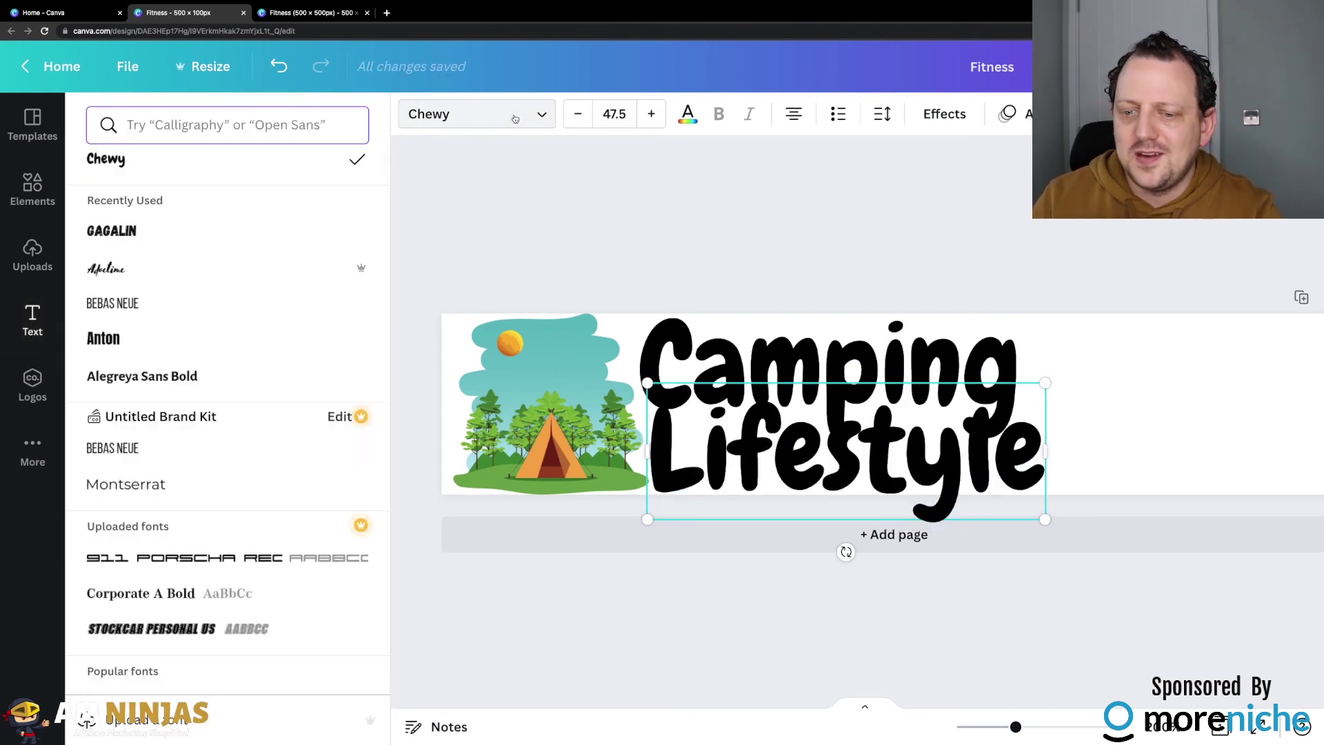
left_click(193, 333)
left_click(999, 429)
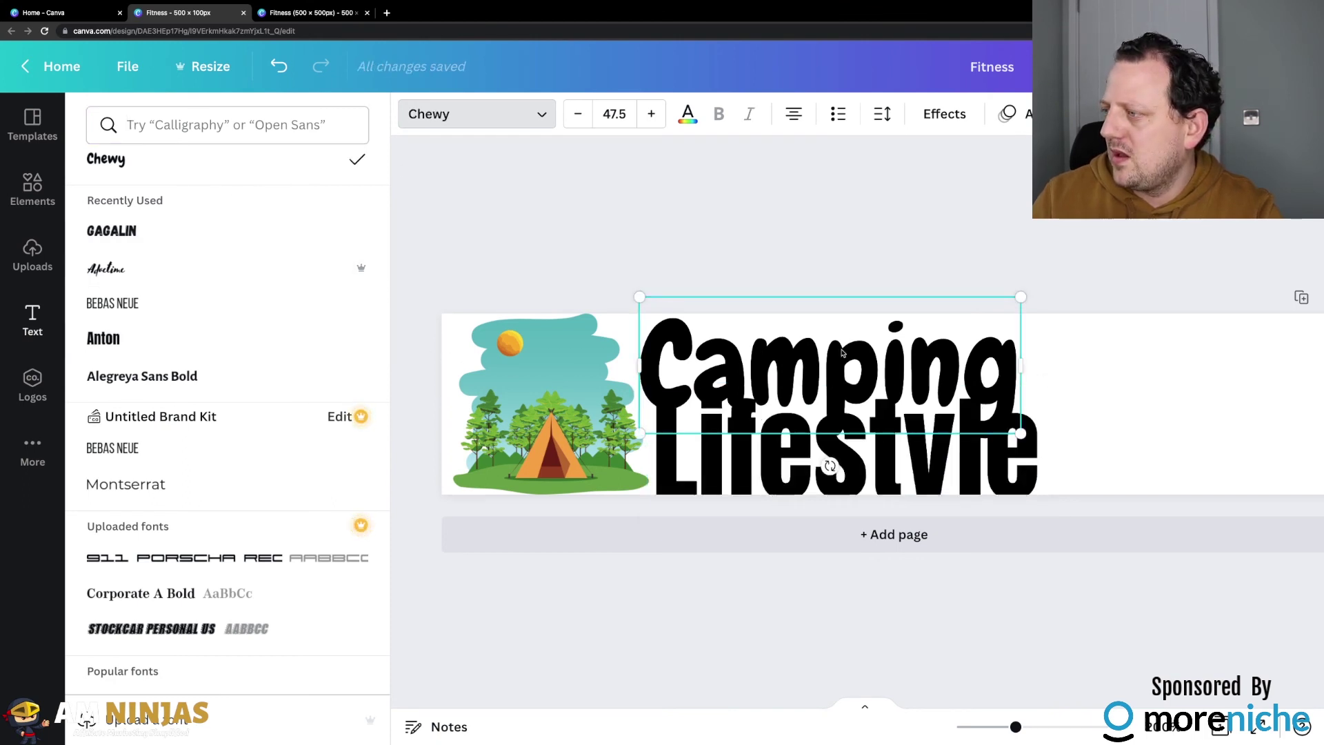
left_click(1032, 423)
left_click_drag(1037, 384, 974, 436)
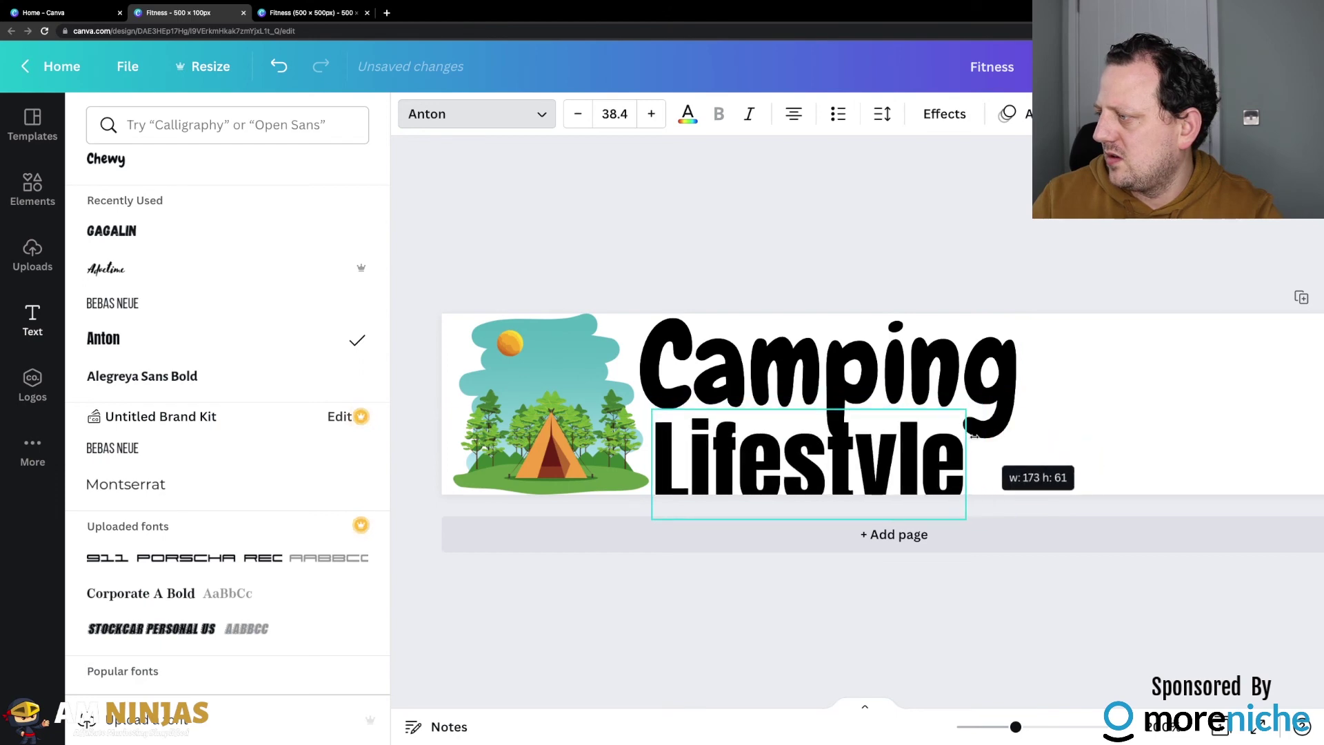
- Shrink "Camping" to font size 41.8 and move "Lifestyle" up closer beneath it
left_click(988, 378)
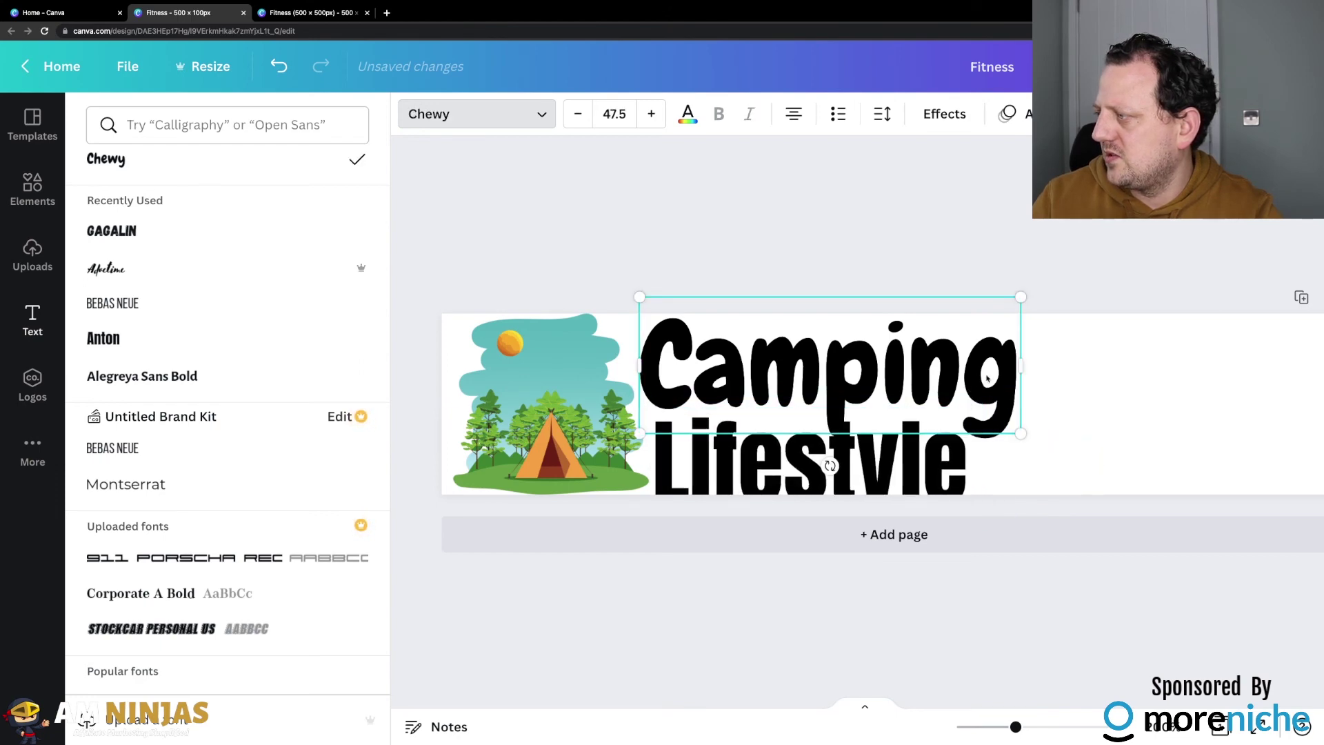
left_click_drag(1026, 305, 930, 354)
left_click(810, 469)
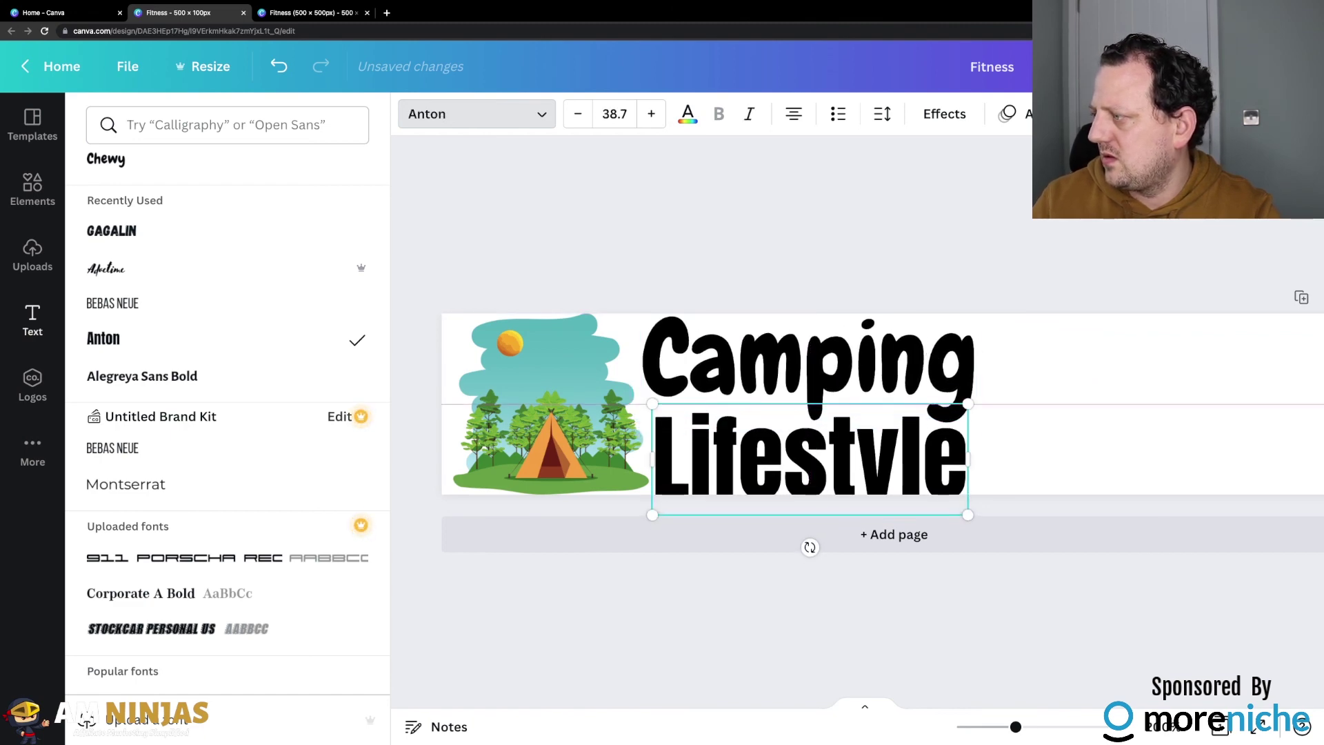
key("Up")
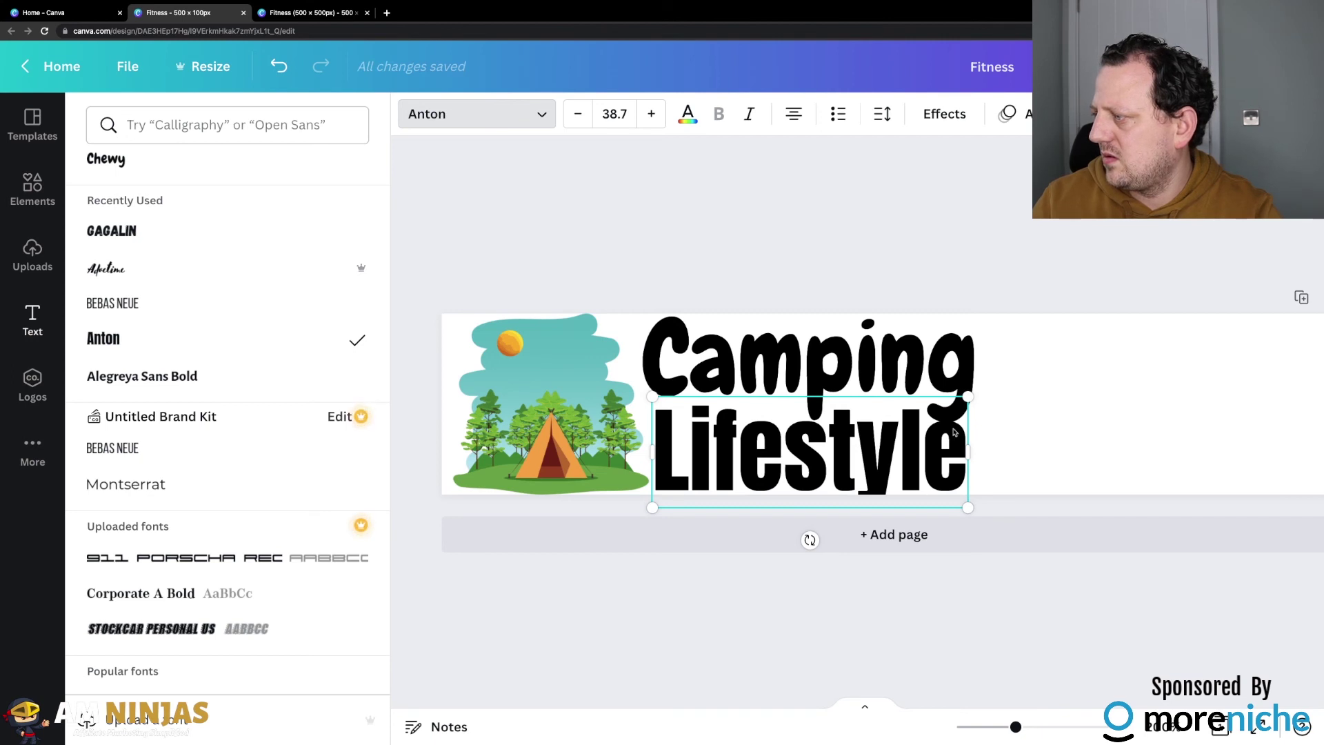
- Shrink "Lifestyle" to font size 34.1 and nudge it so it sits centred beneath "Camping" within the banner
left_click_drag(967, 507, 918, 469)
key("Down")
key("Down")
key("Down")
key("Down")
key("Right")
key("Right")
key("Right")
key("Right")
key("Right")
key("Right")
key("Right")
key("Right")
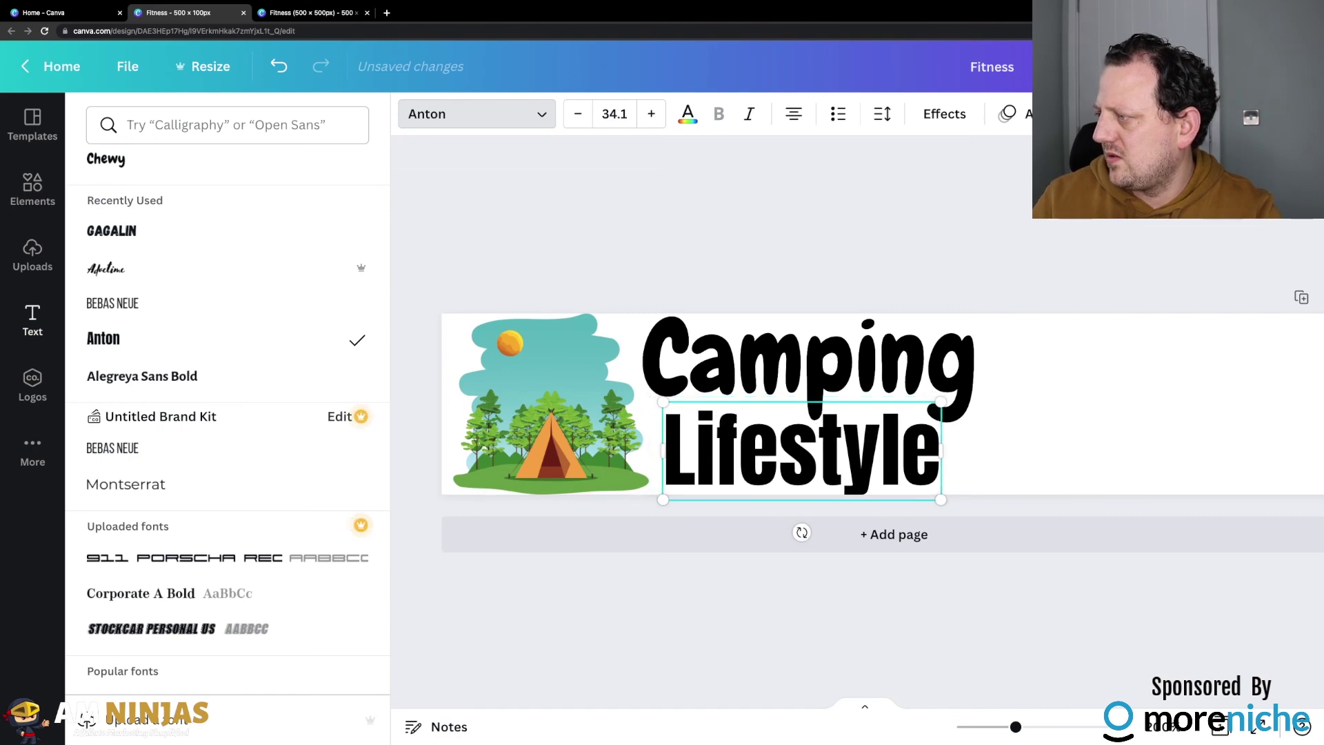
key("Right")
key("Right")
key("Right")
key("Right")
key("Up")
key("Up")
key("Up")
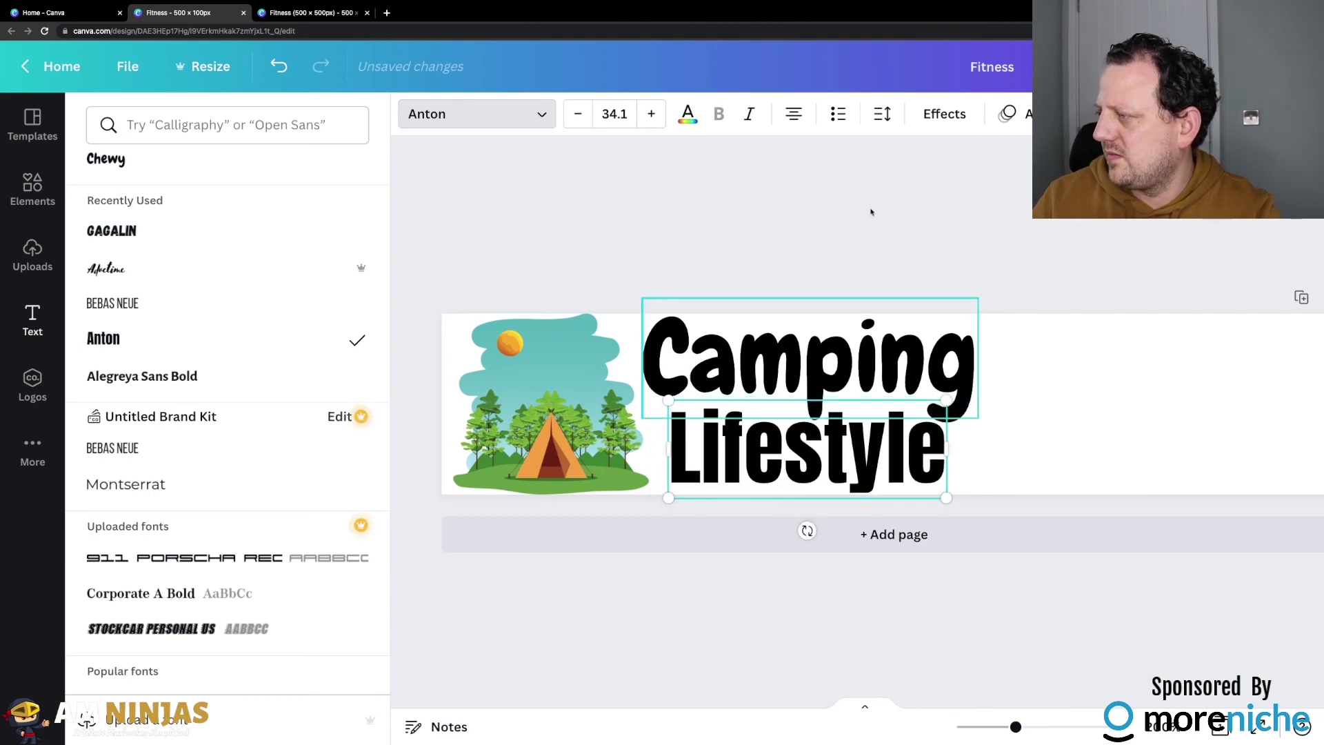
left_click(870, 200)
left_click(833, 251)
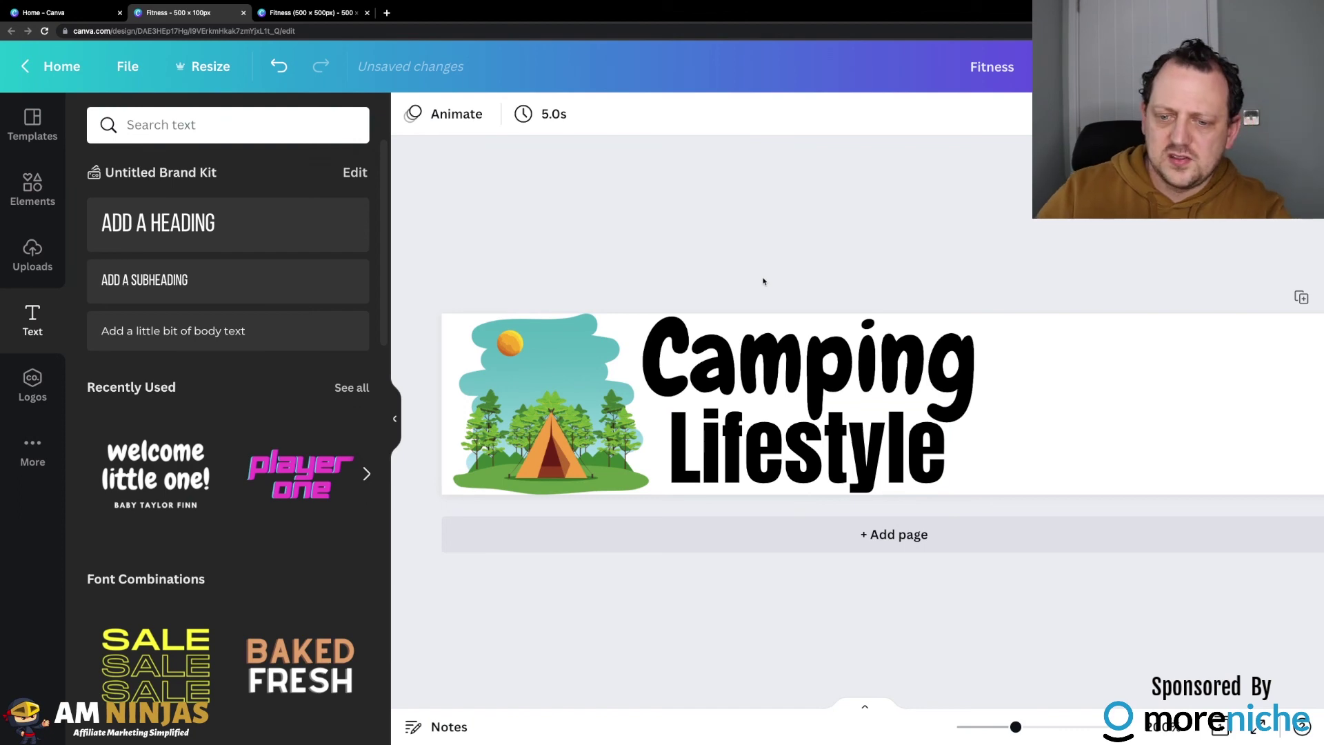
- Recolour "Camping" with the grass green #66A13E sampled from the ground beside the tent in the illustration
left_click(759, 359)
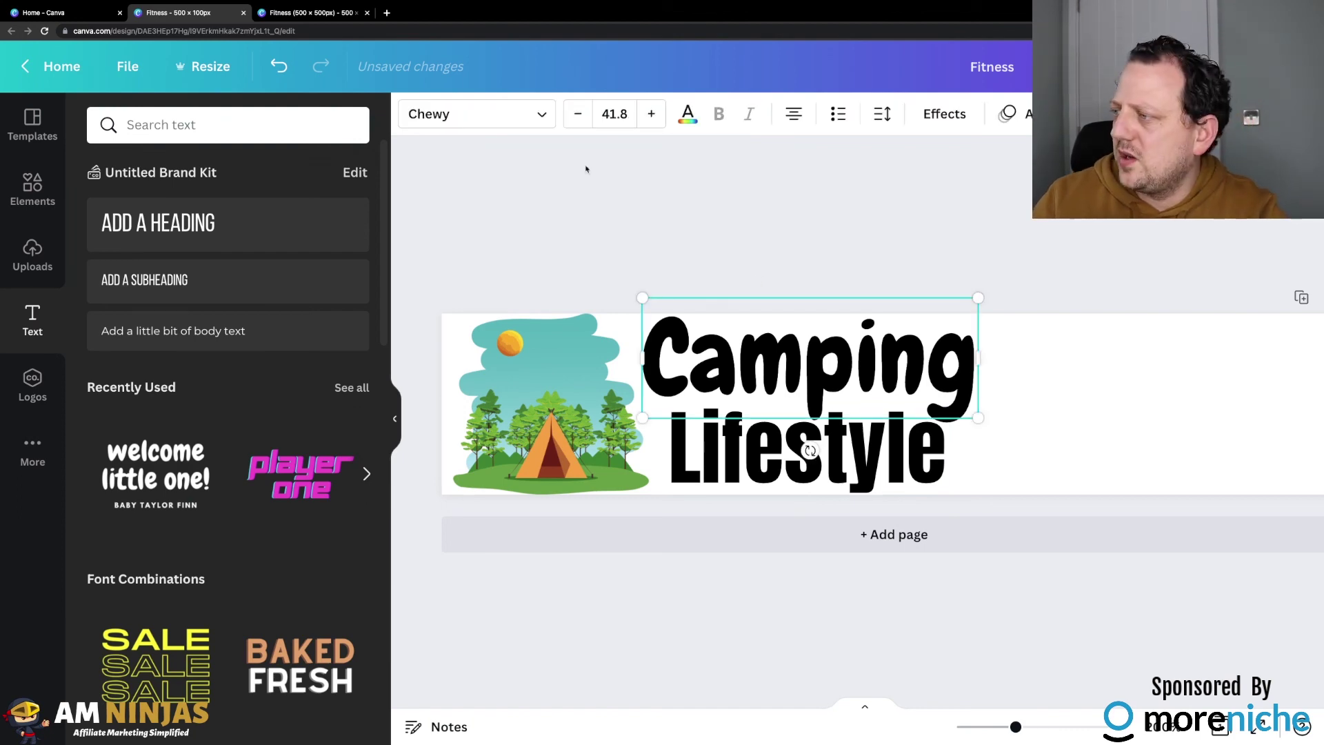
left_click(688, 114)
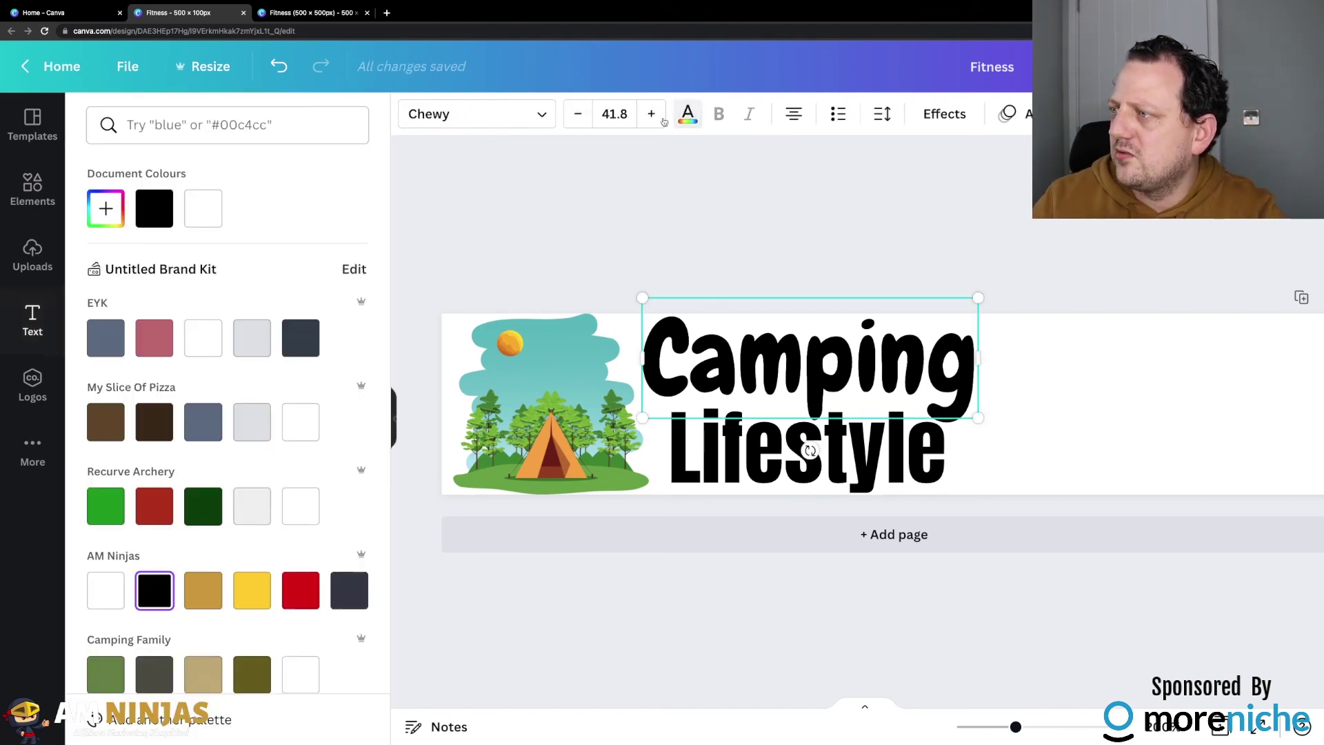
left_click(110, 507)
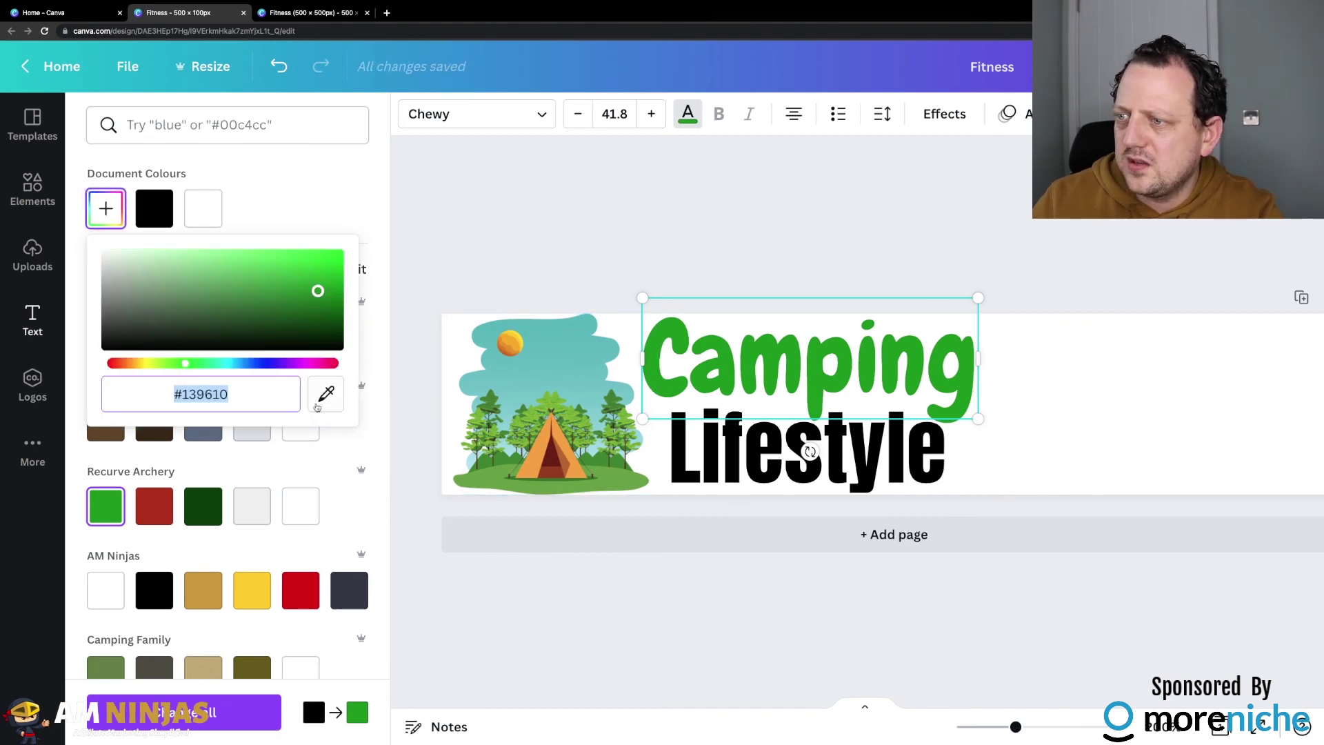
left_click(318, 406)
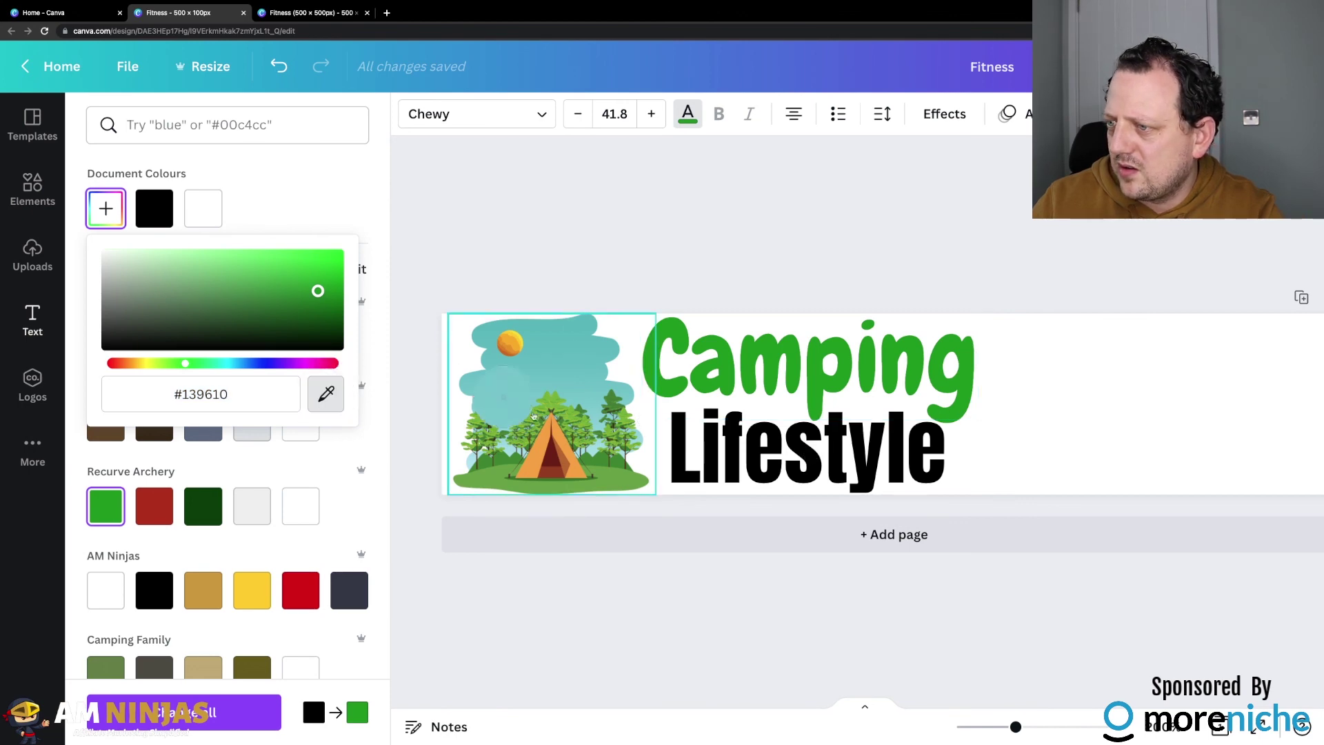
left_click(602, 481)
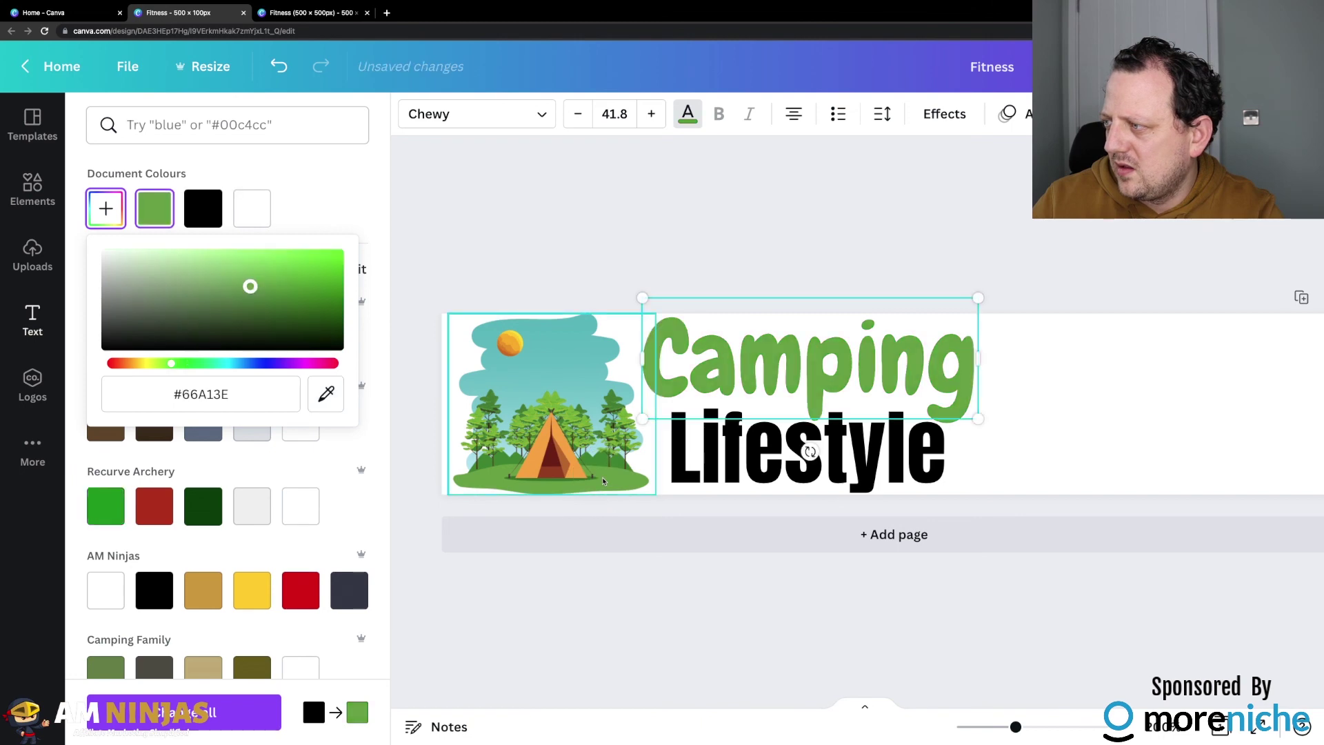
key("Escape")
- Try colouring "Lifestyle" in the teal #60BBC0 sampled from the sky in the camping illustration
left_click(704, 436)
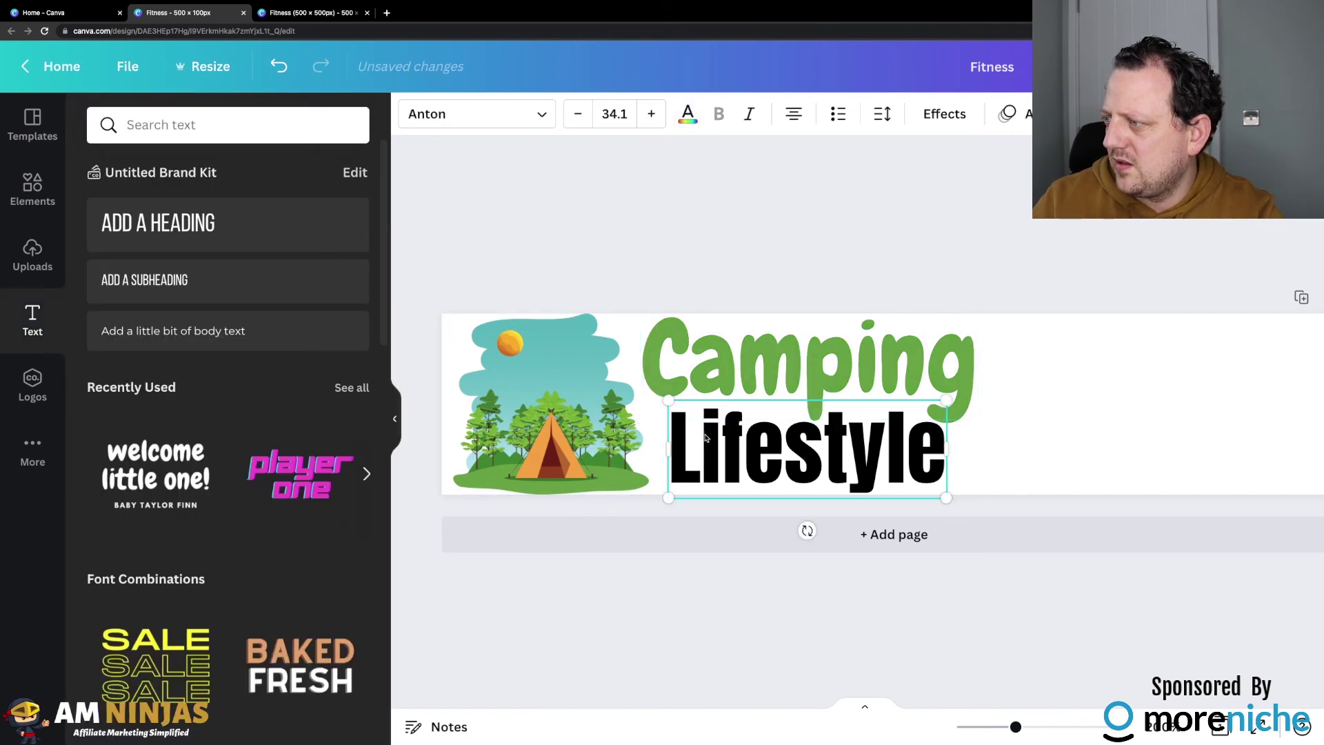
left_click(687, 114)
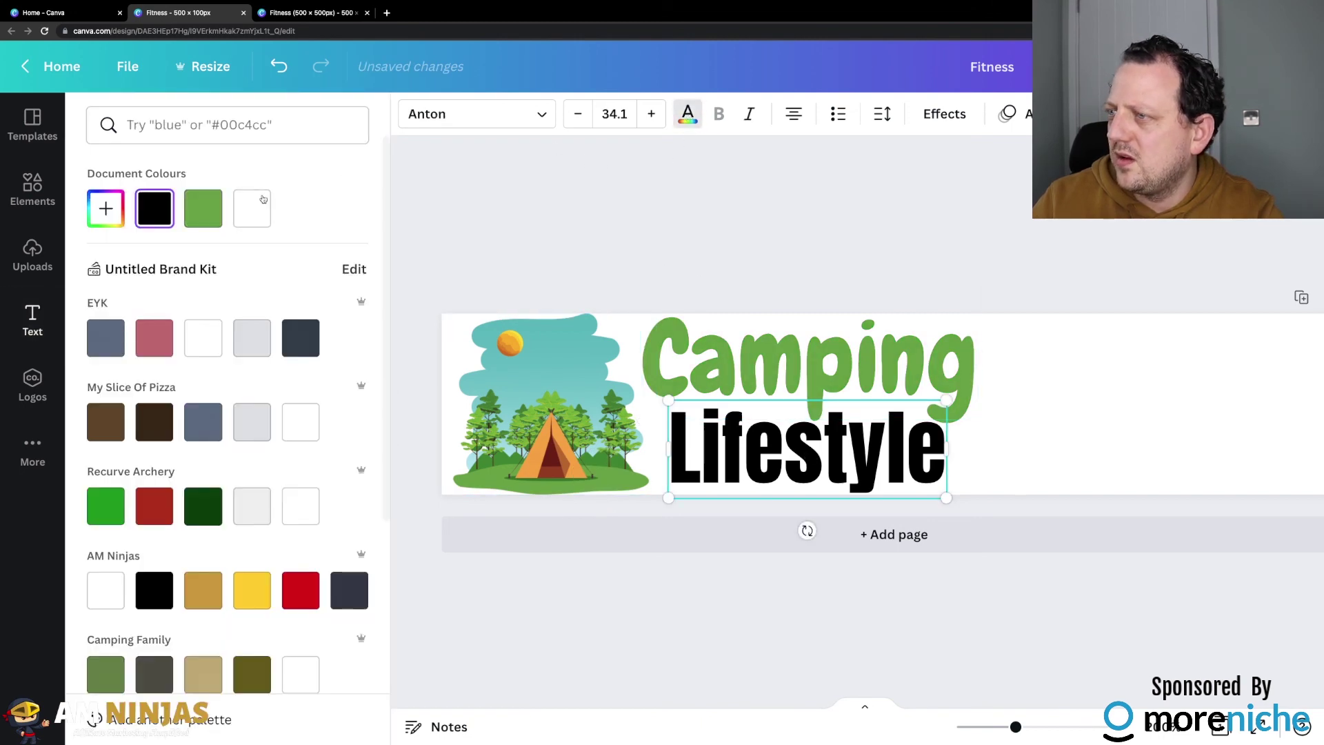
left_click(106, 208)
left_click(325, 393)
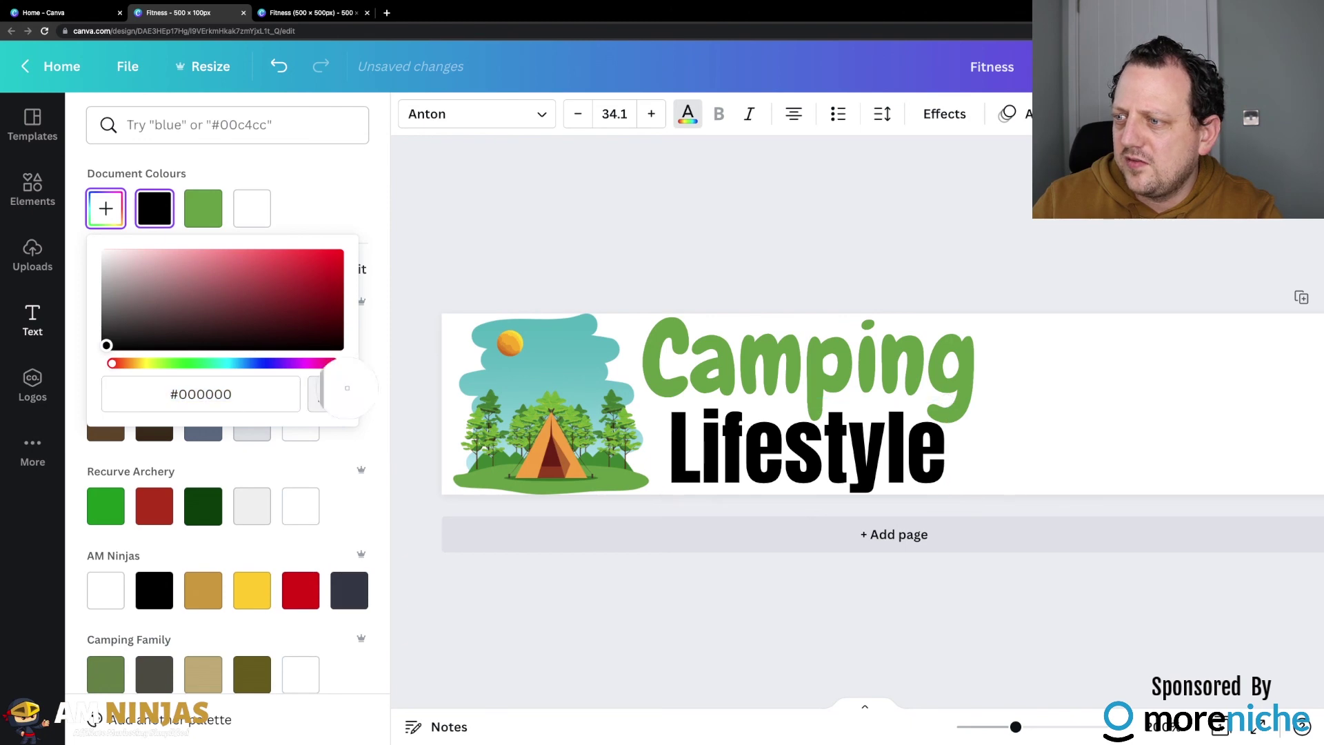
left_click(551, 370)
left_click(724, 230)
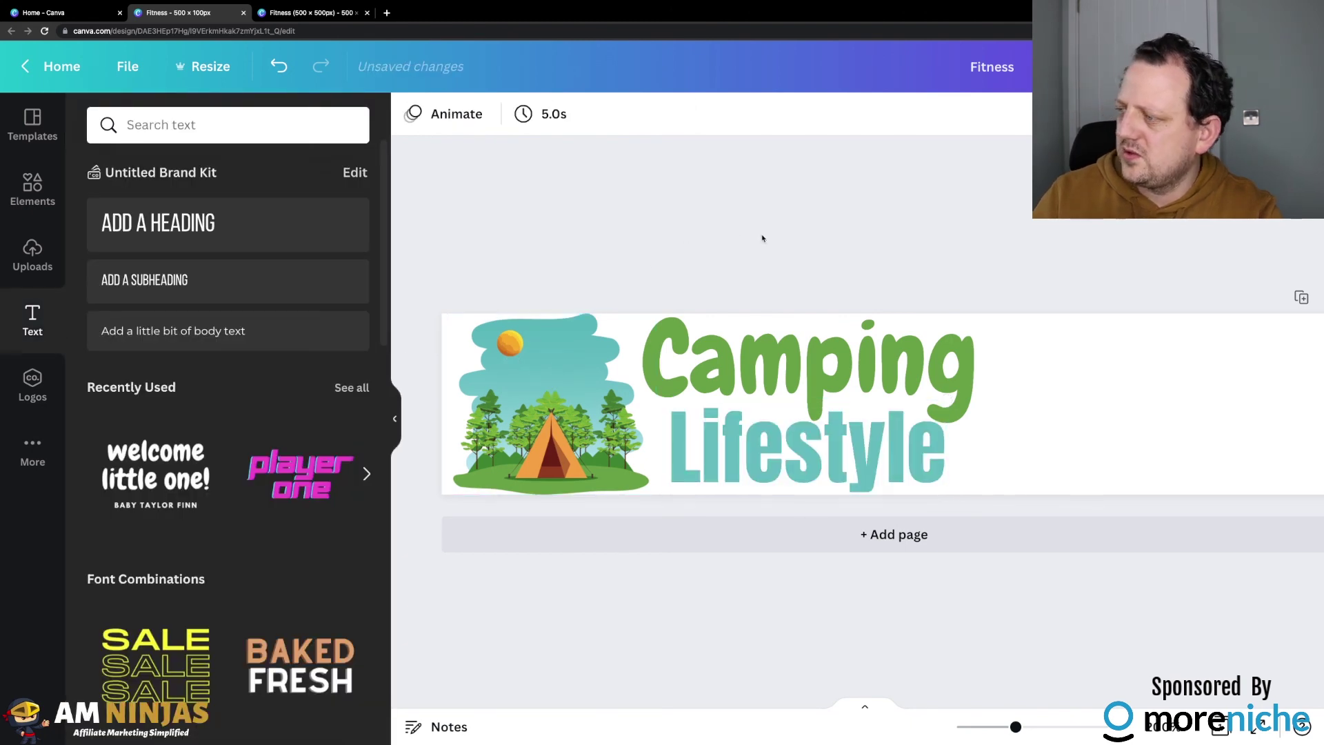
- Try colouring "Lifestyle" in the orange #F9A335 sampled from the tent's outer fabric
left_click(675, 419)
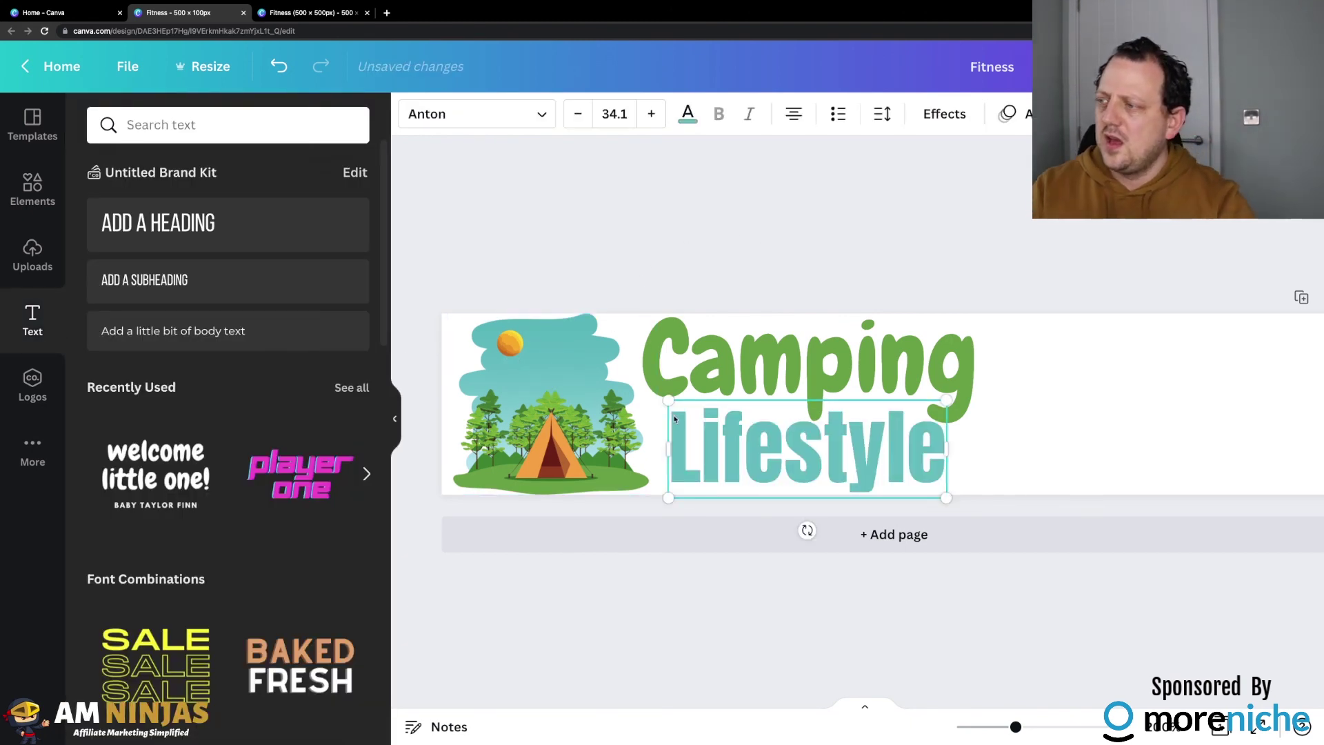
left_click(687, 114)
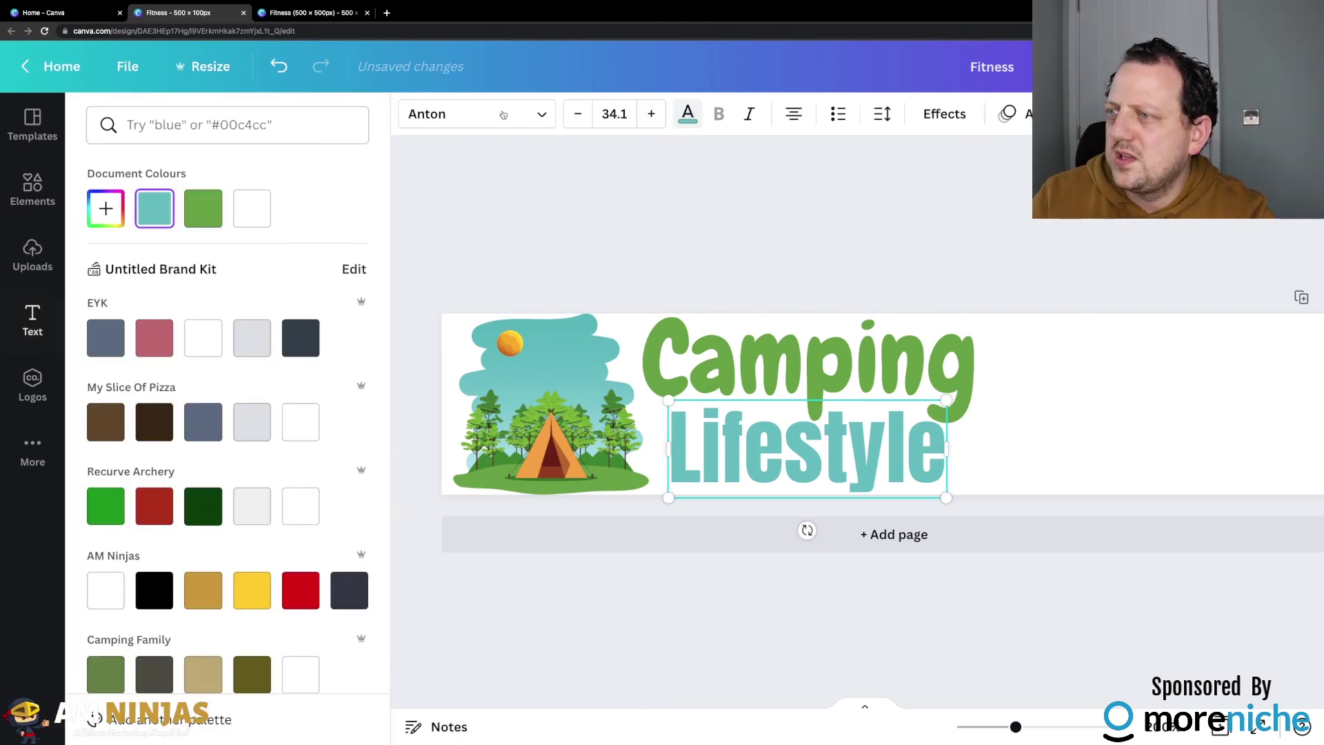
left_click(106, 208)
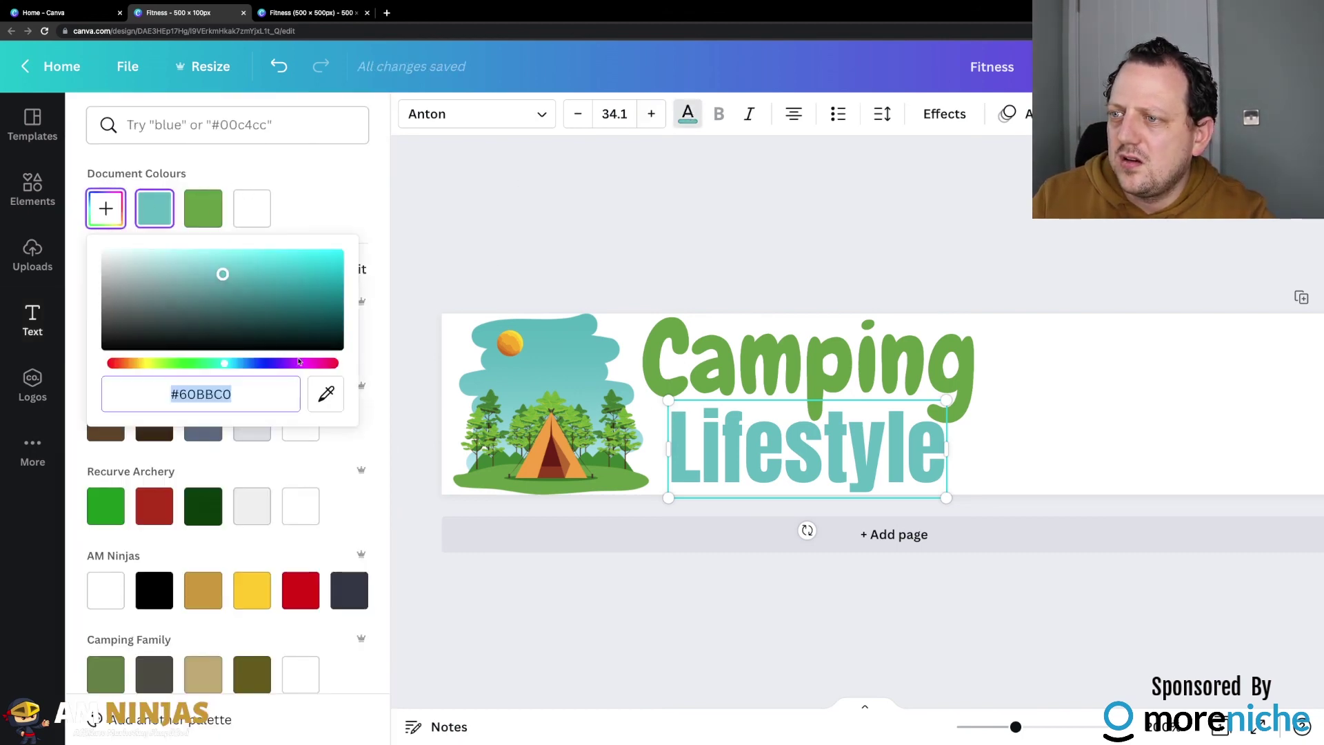
left_click(327, 394)
left_click(540, 453)
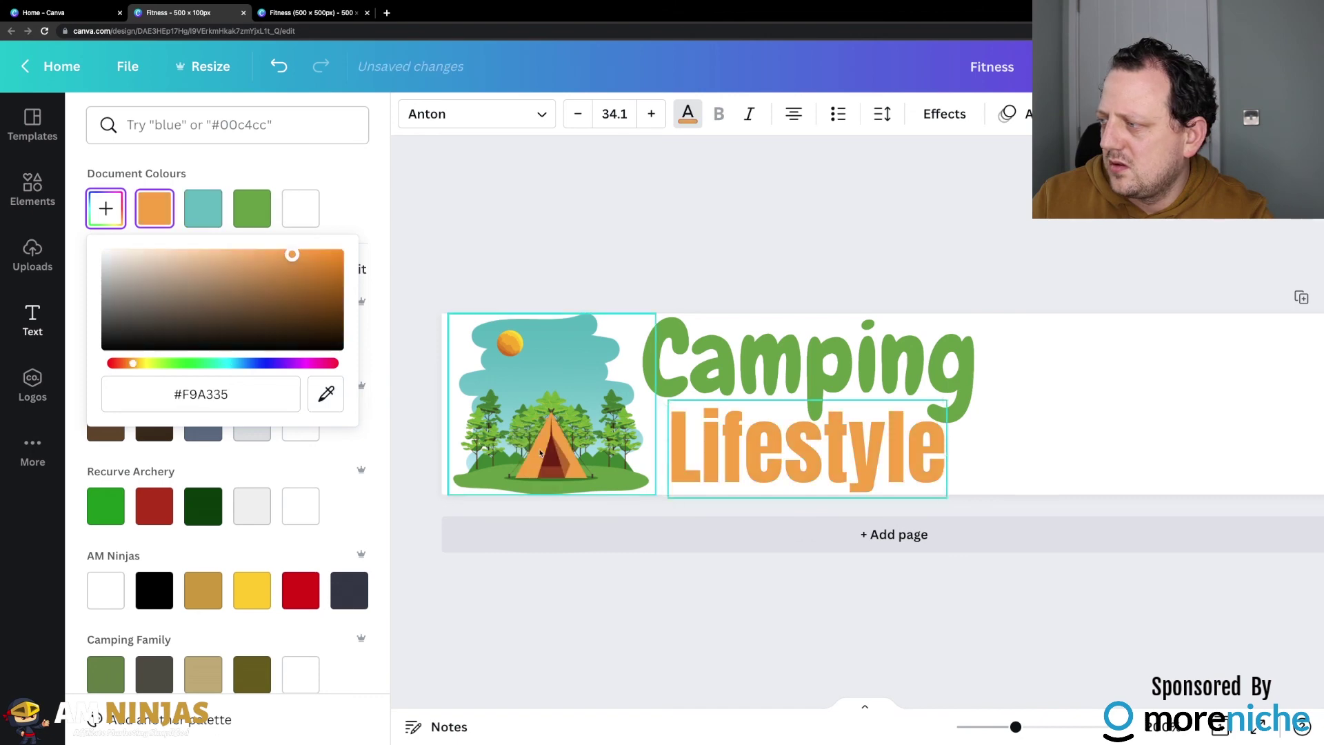
key("Escape")
key("Escape")
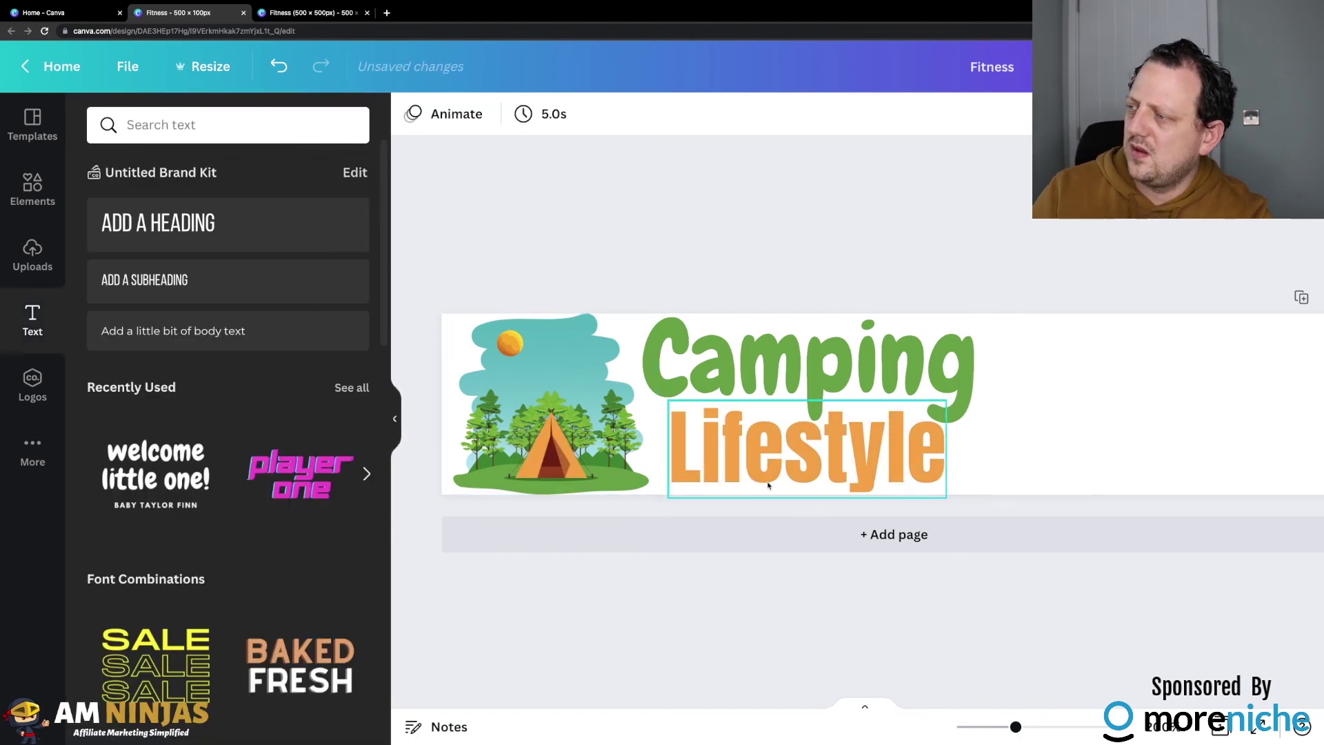
- Try colouring "Lifestyle" in the dark reddish brown #953C1B sampled from the tent's opening
left_click(768, 485)
left_click(688, 113)
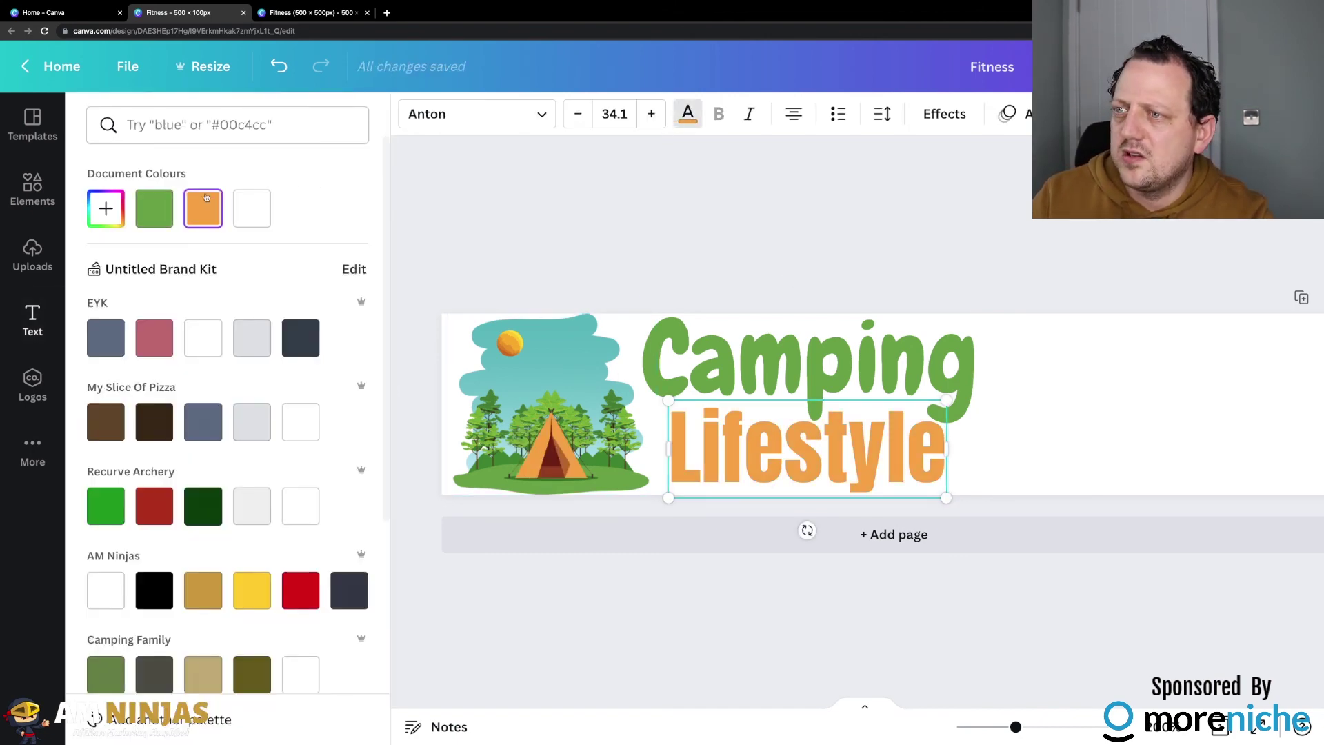
left_click(105, 208)
left_click(327, 393)
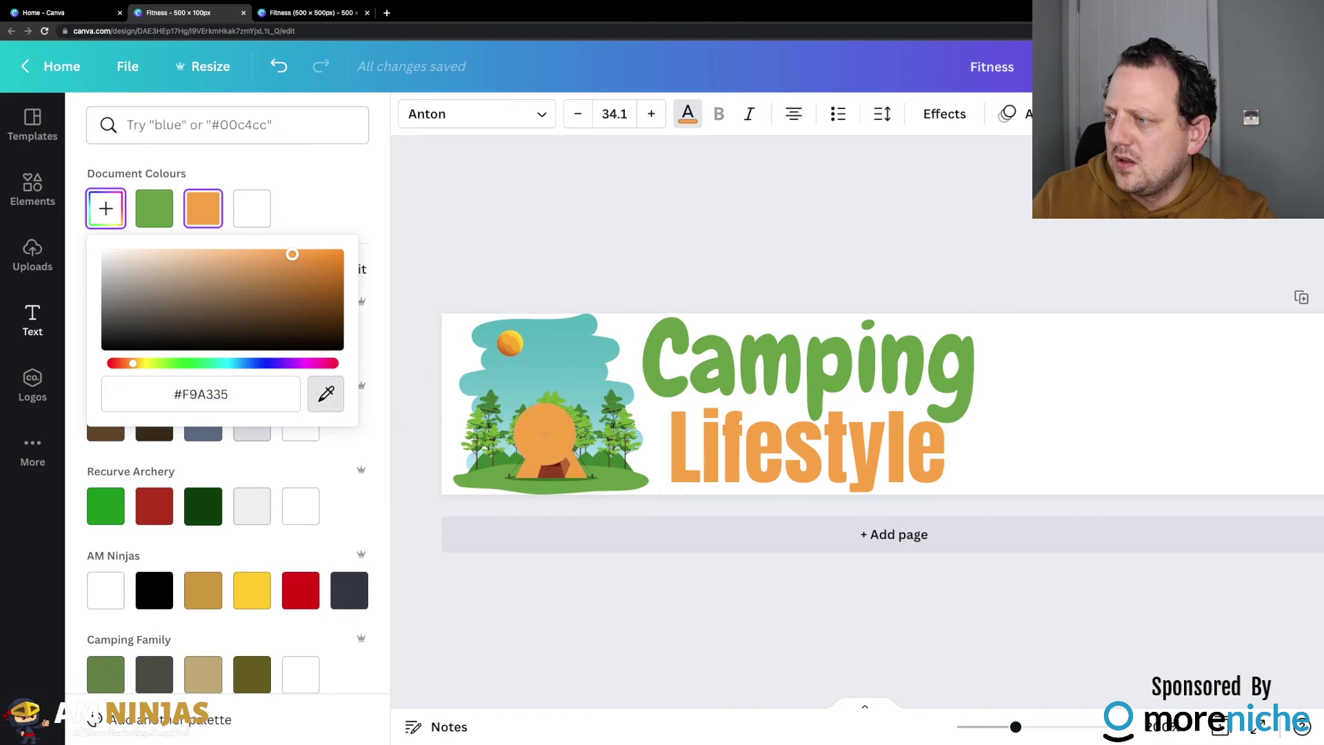
left_click(553, 464)
key("Escape")
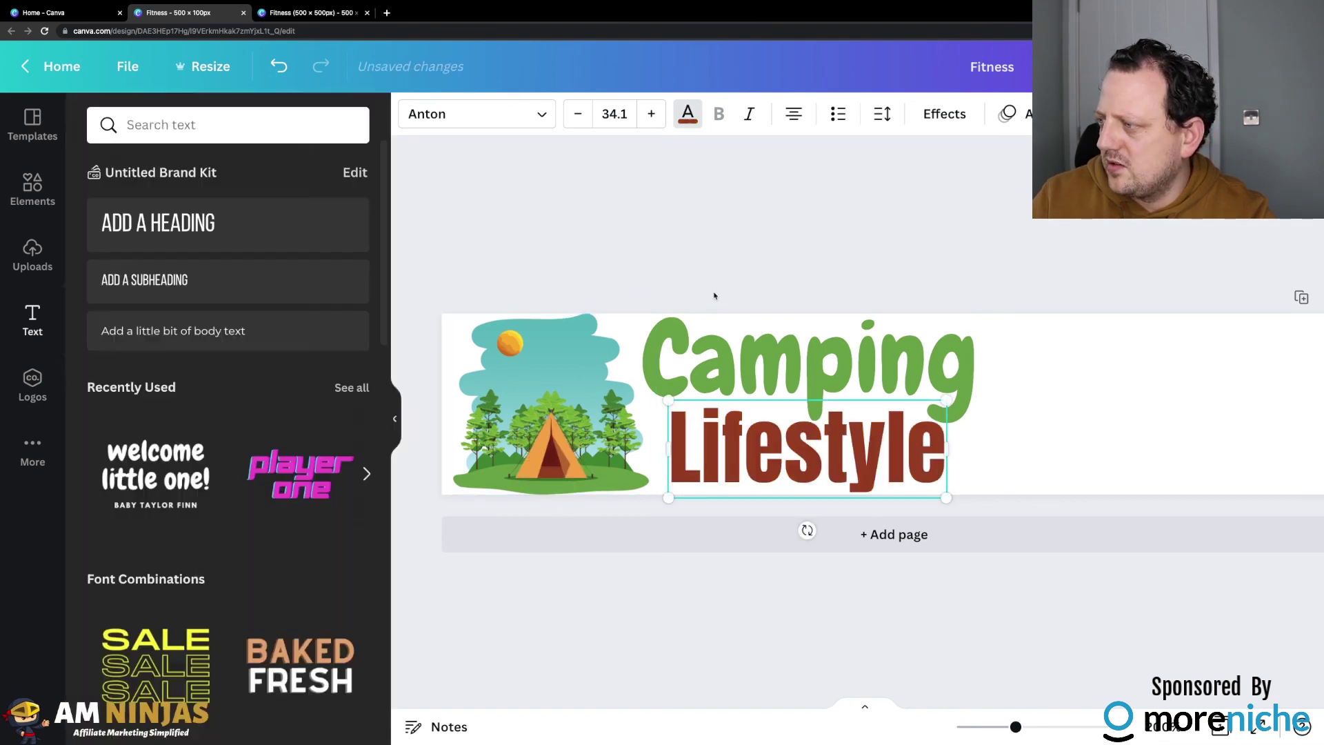
left_click(714, 296)
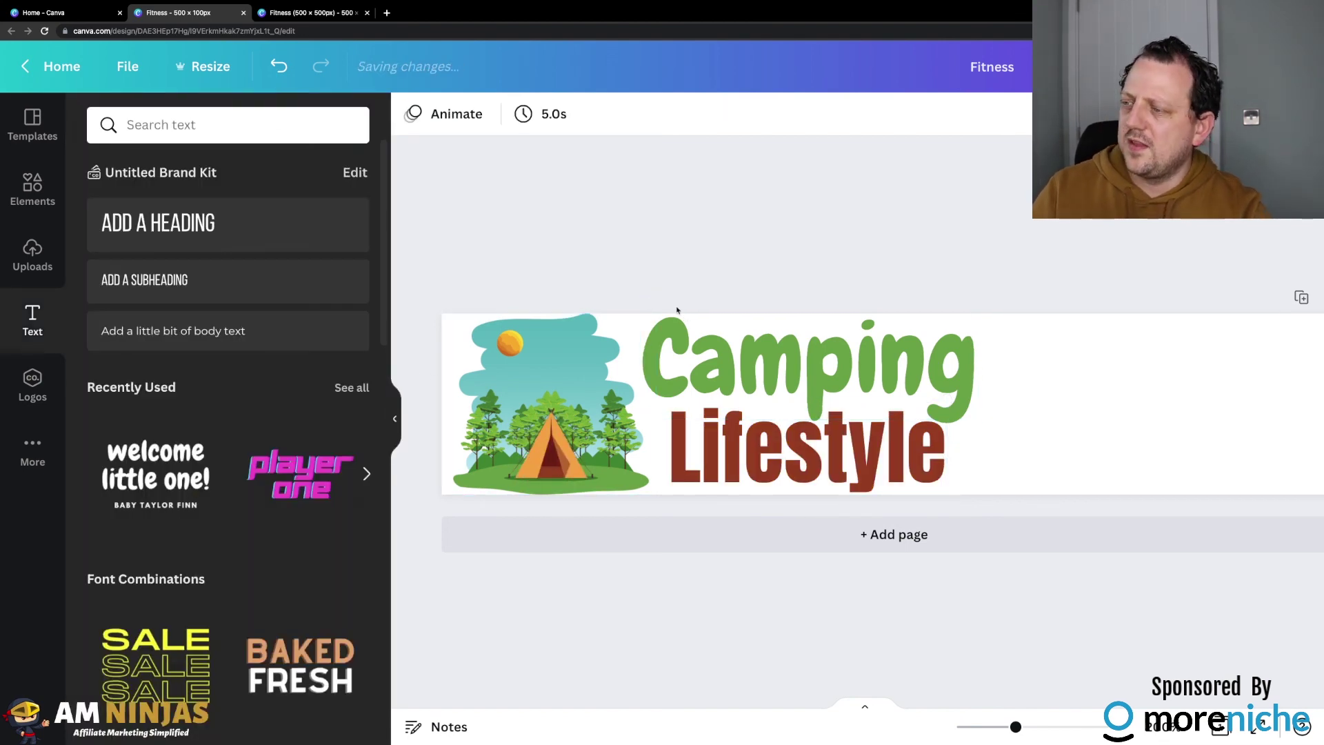
- Recolour "Lifestyle" with the orange sampled from the sun in the camping illustration
left_click(793, 462)
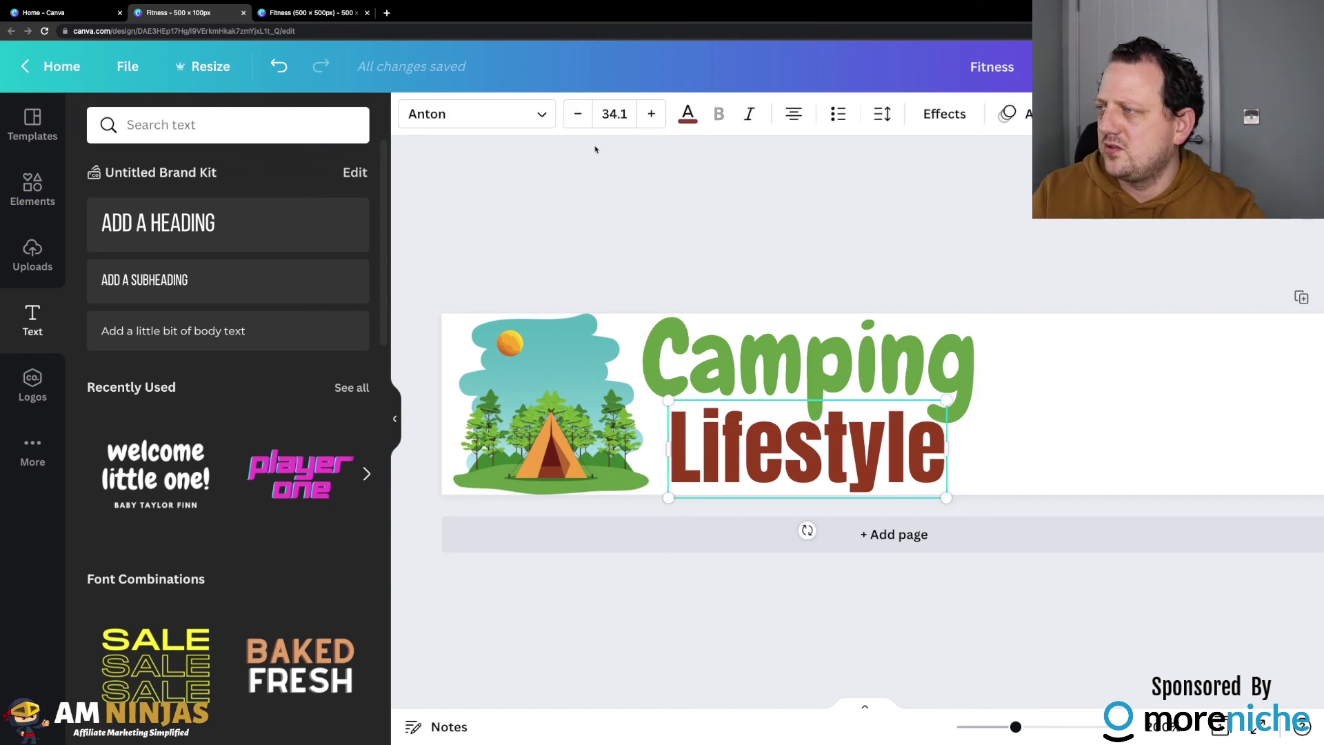
left_click(687, 114)
left_click(106, 207)
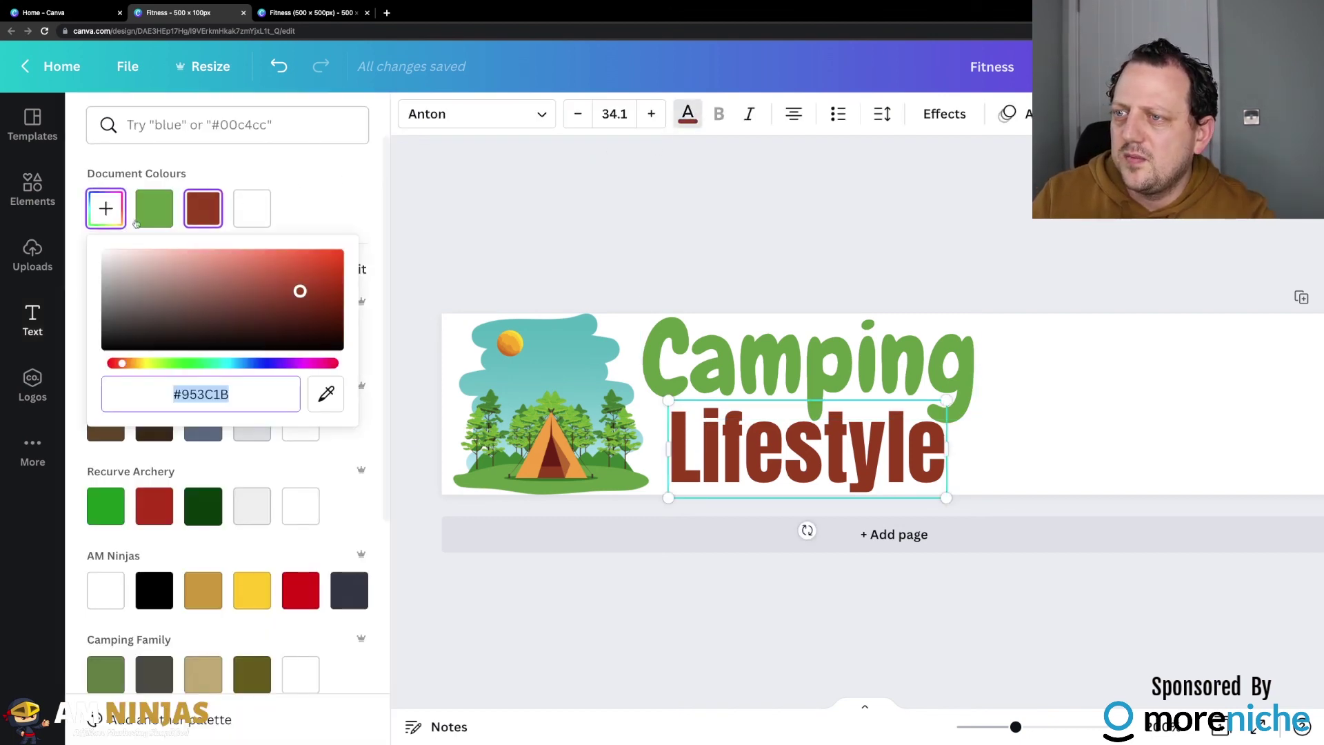
left_click(325, 394)
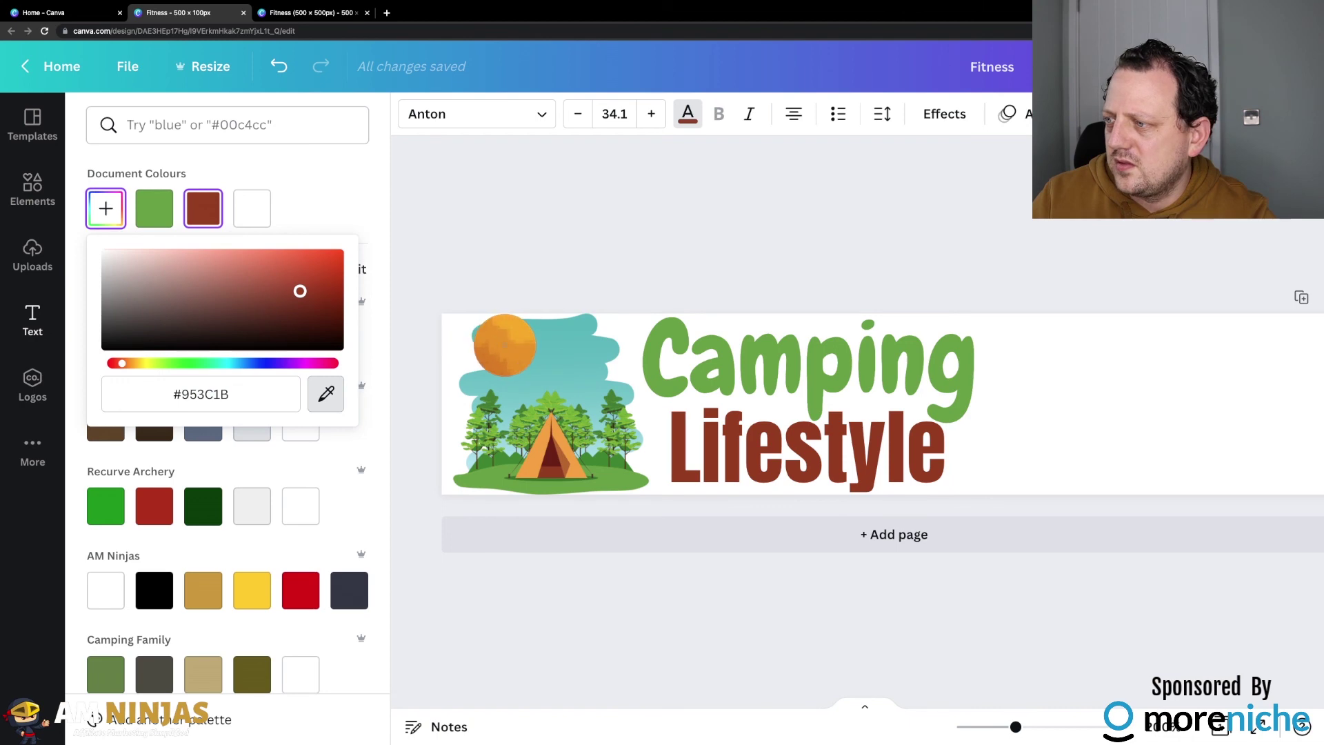
left_click(505, 344)
left_click(780, 251)
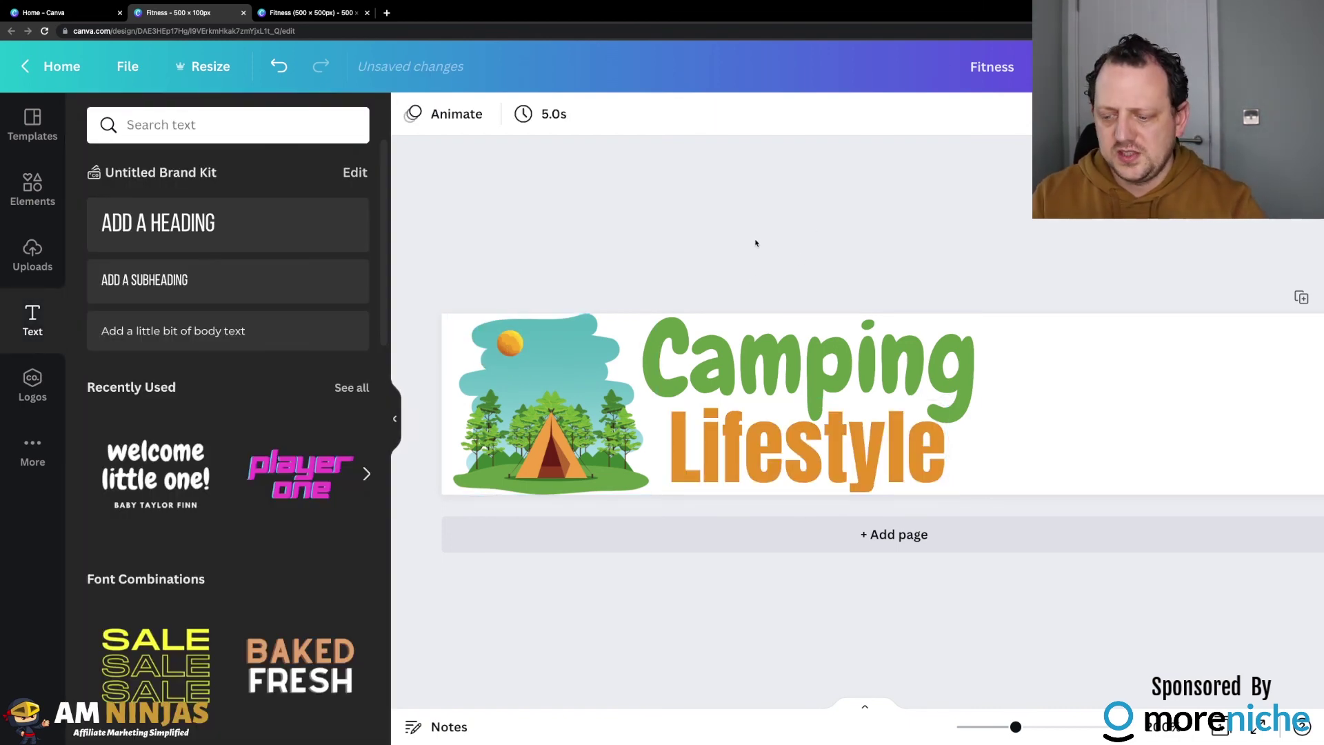
scroll(755, 243, "down", 3)
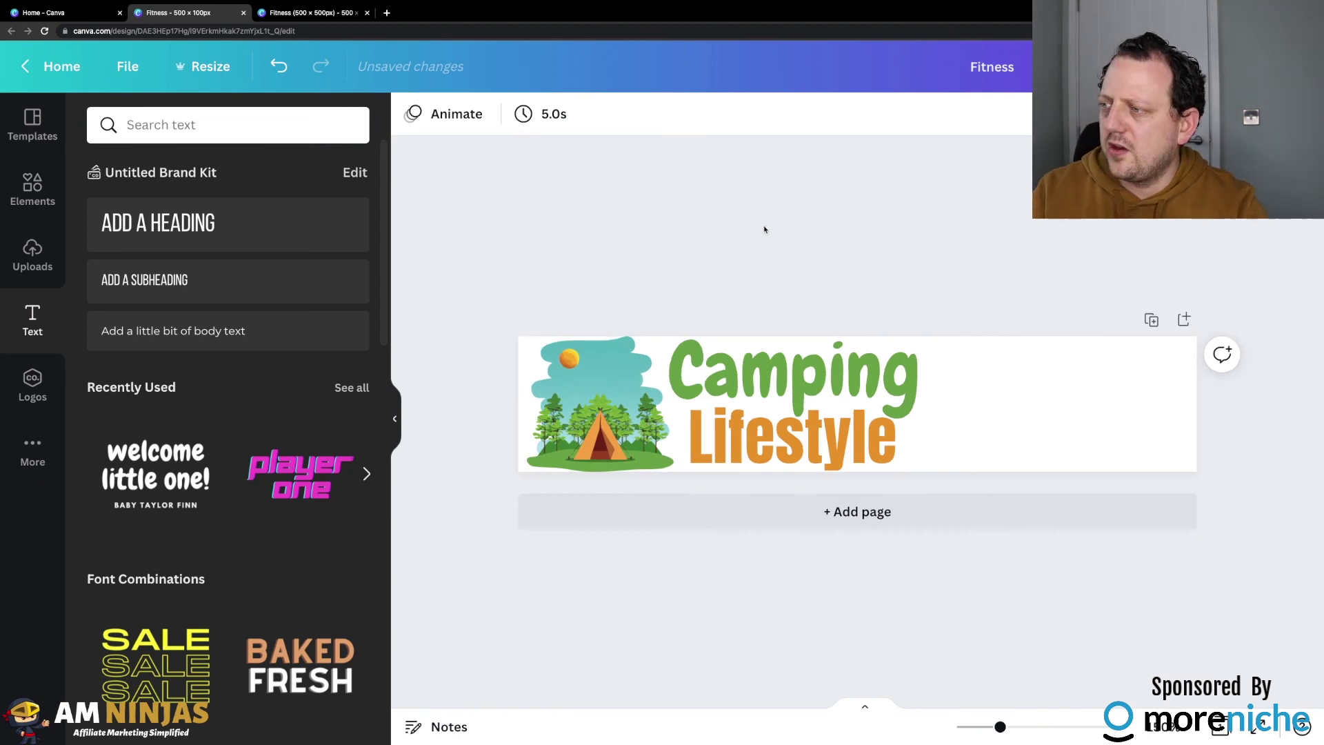